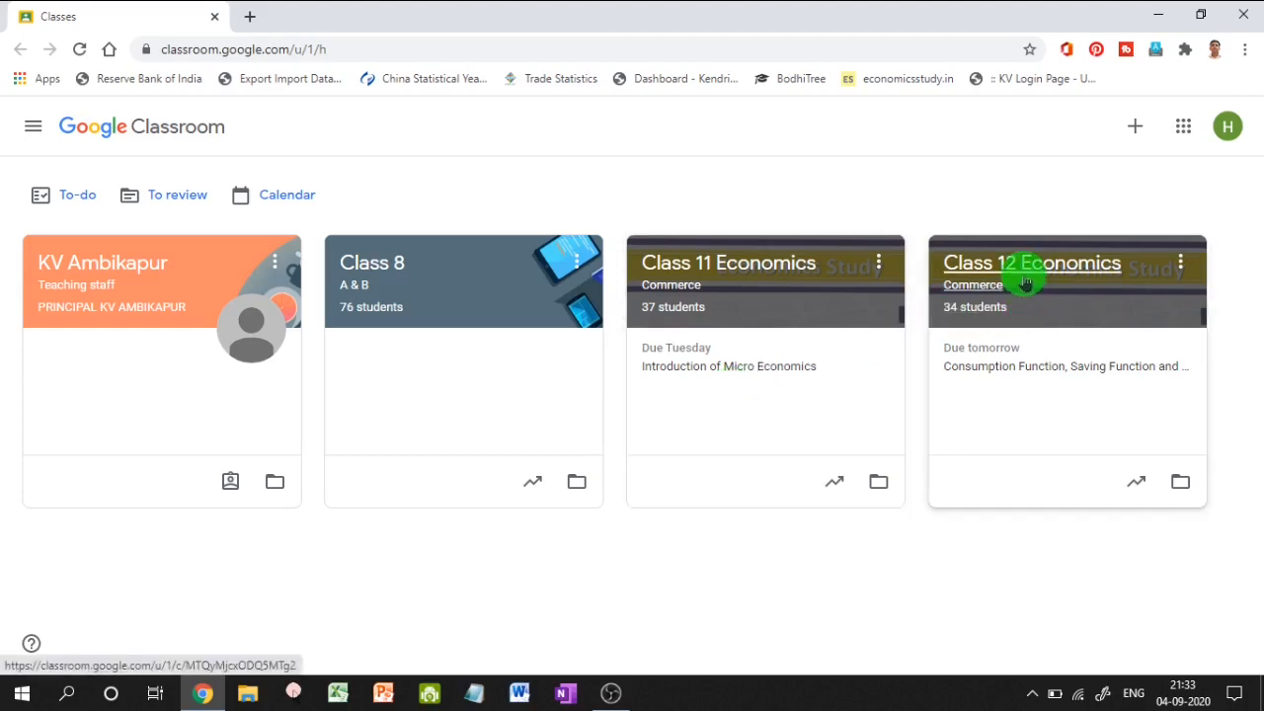
# Start a new assignment in the classwork of the Class 12 Economics class
pyautogui.click(1027, 283)
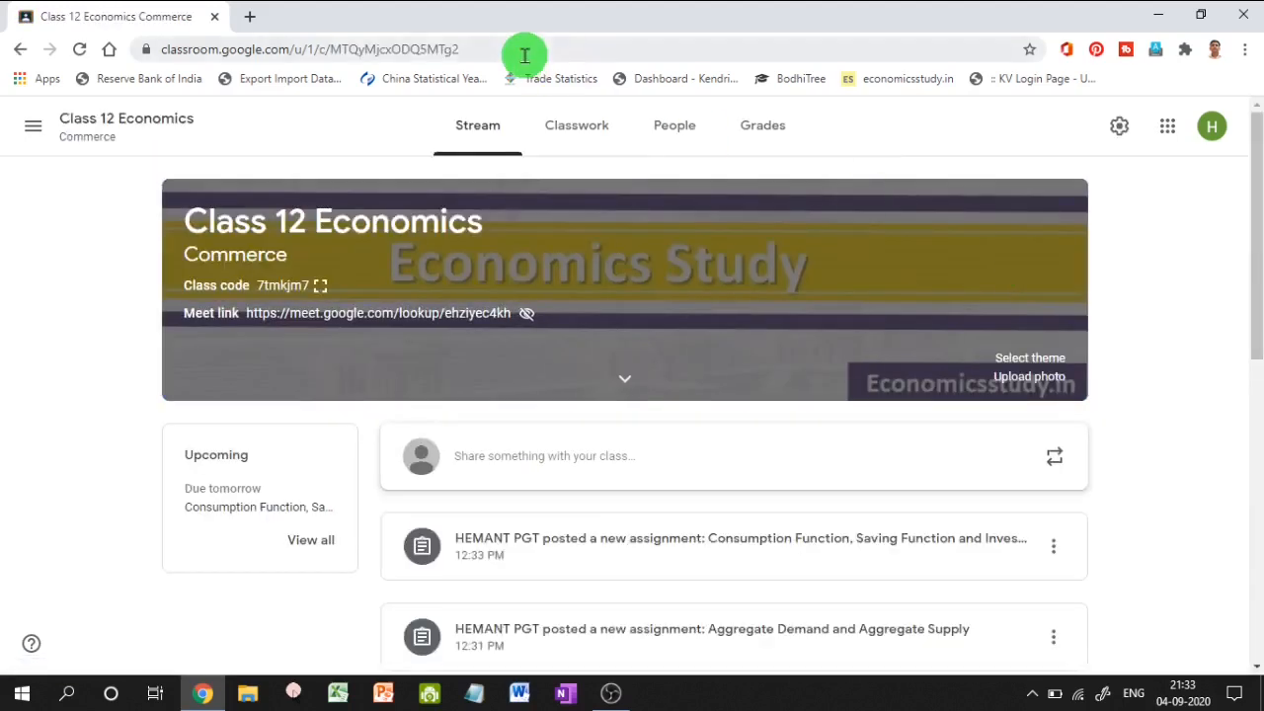
pyautogui.click(576, 127)
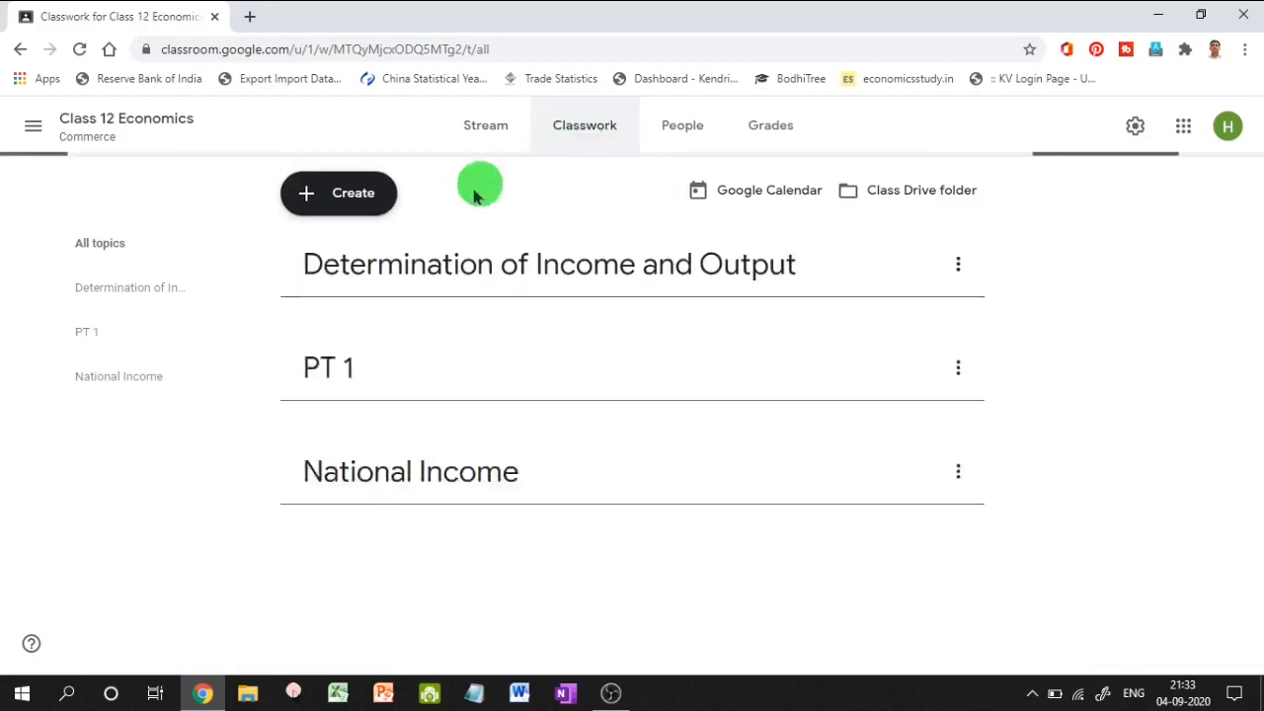
pyautogui.click(360, 208)
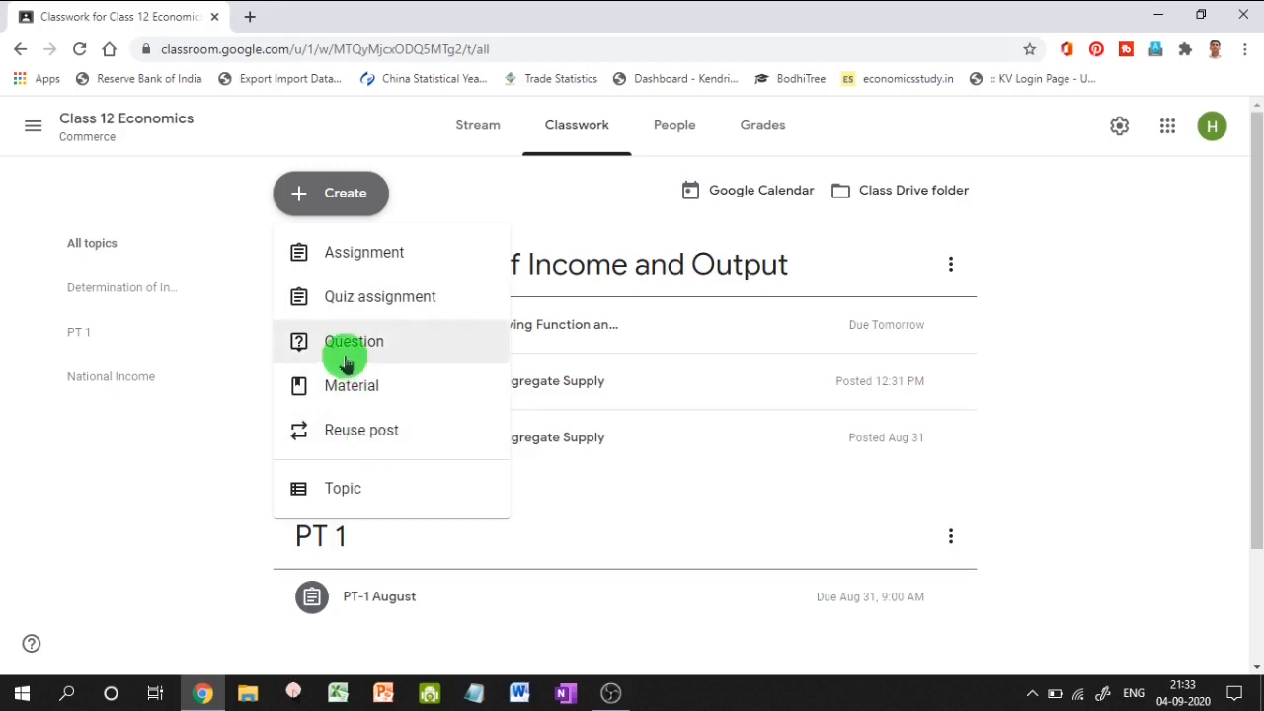
pyautogui.click(354, 272)
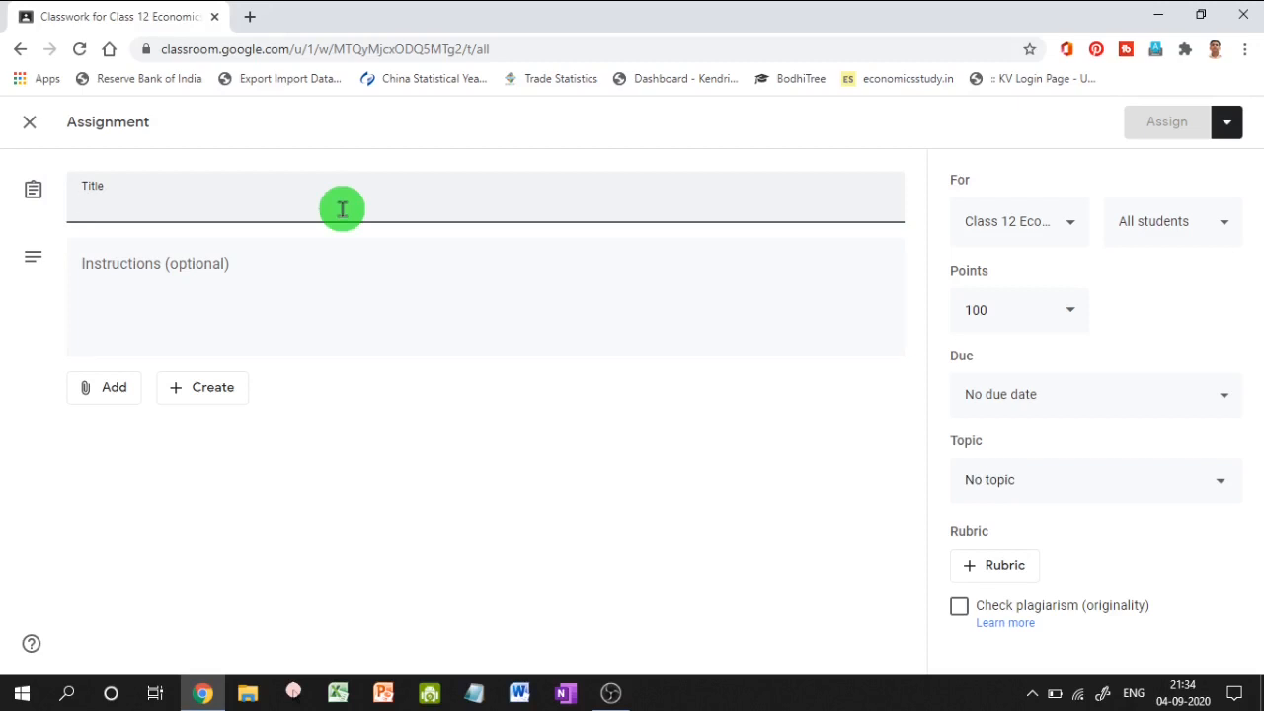
# Title the assignment "aggregate demand and aggregate supply"
pyautogui.write('agg')
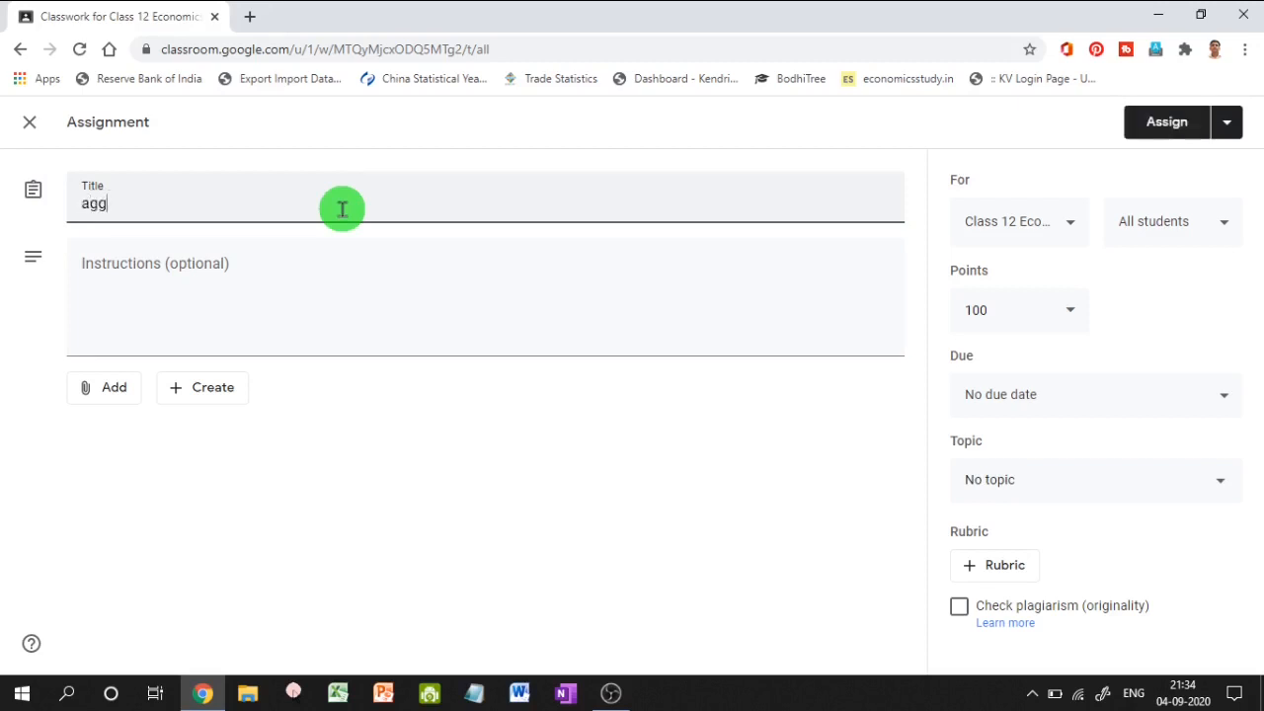
pyautogui.write('regate d')
pyautogui.press('BackSpace')
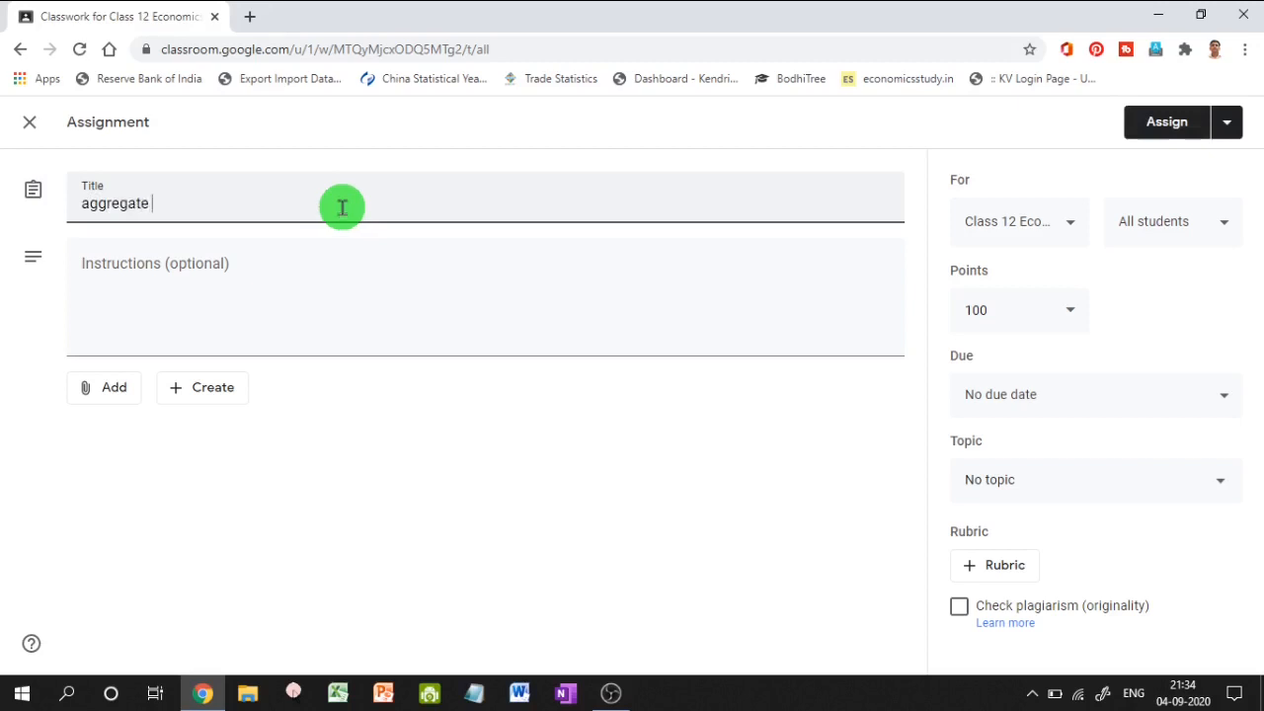
pyautogui.write('dema')
pyautogui.write('nd and')
pyautogui.write(' aggregat')
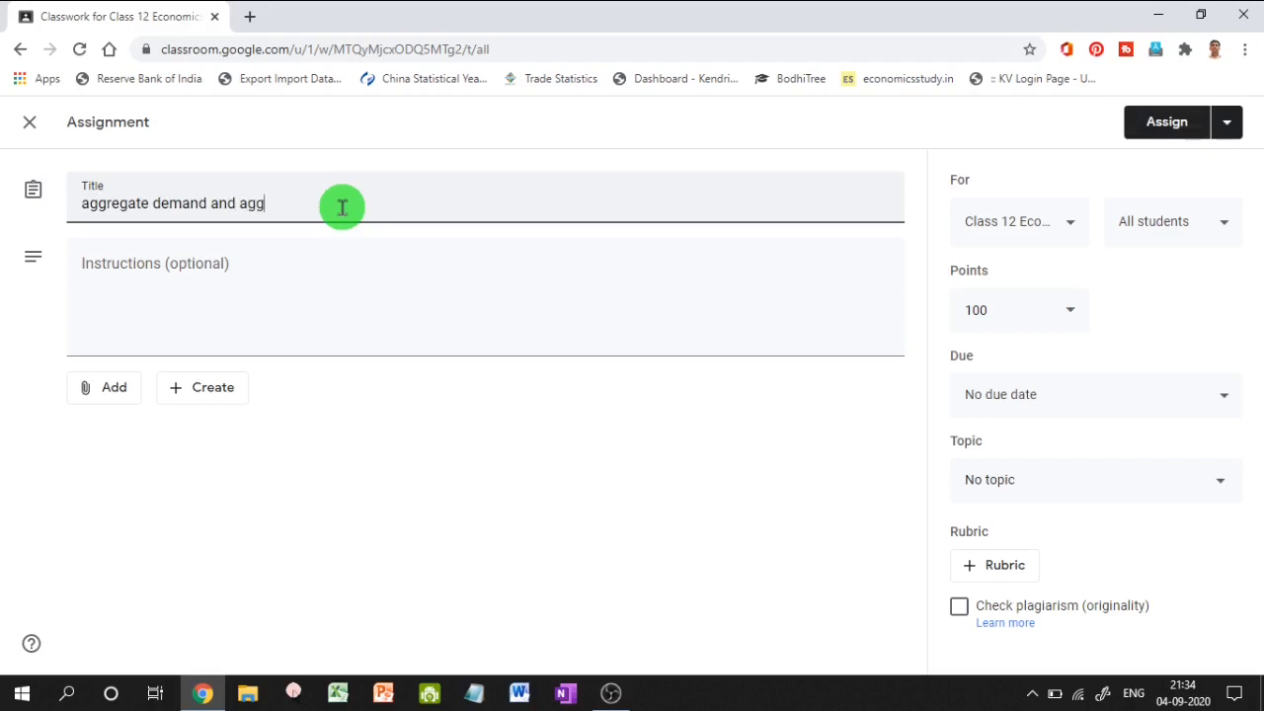
pyautogui.write('e supply')
# Enter the assignment instructions "write in detail" and, on a second line, "prepare diagram and schedule"
pyautogui.click(170, 294)
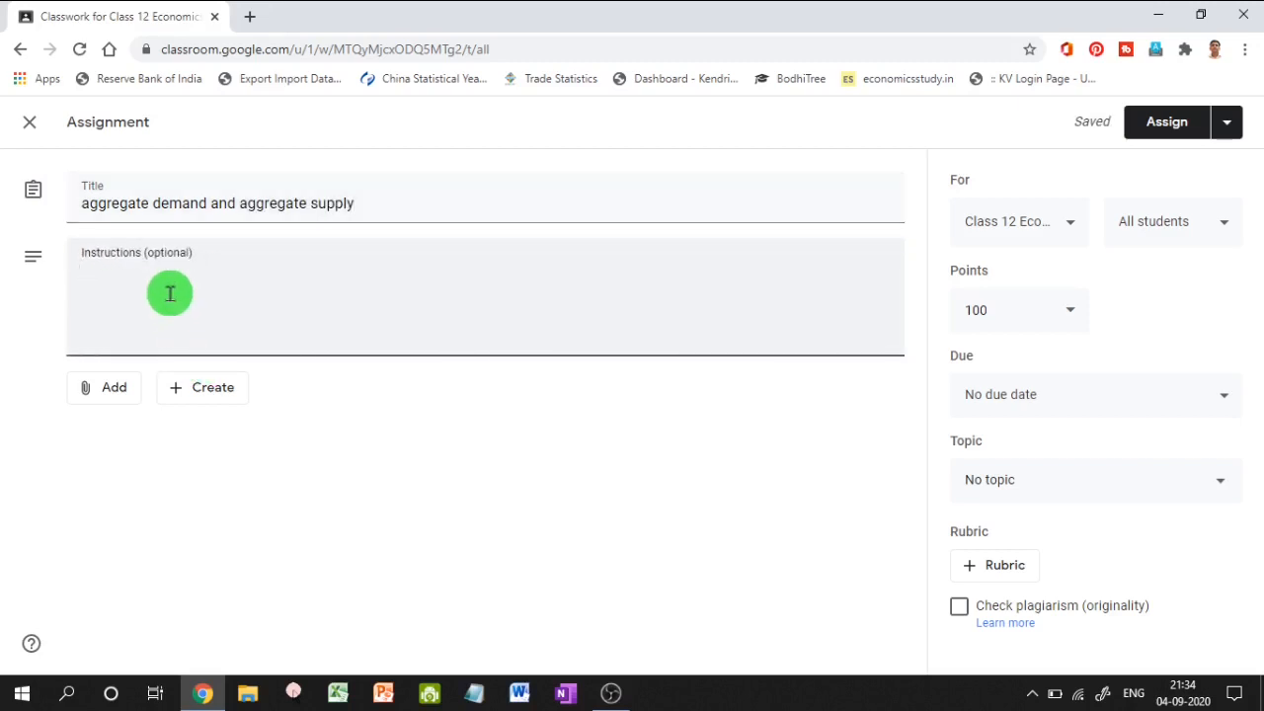
pyautogui.write('write in deta')
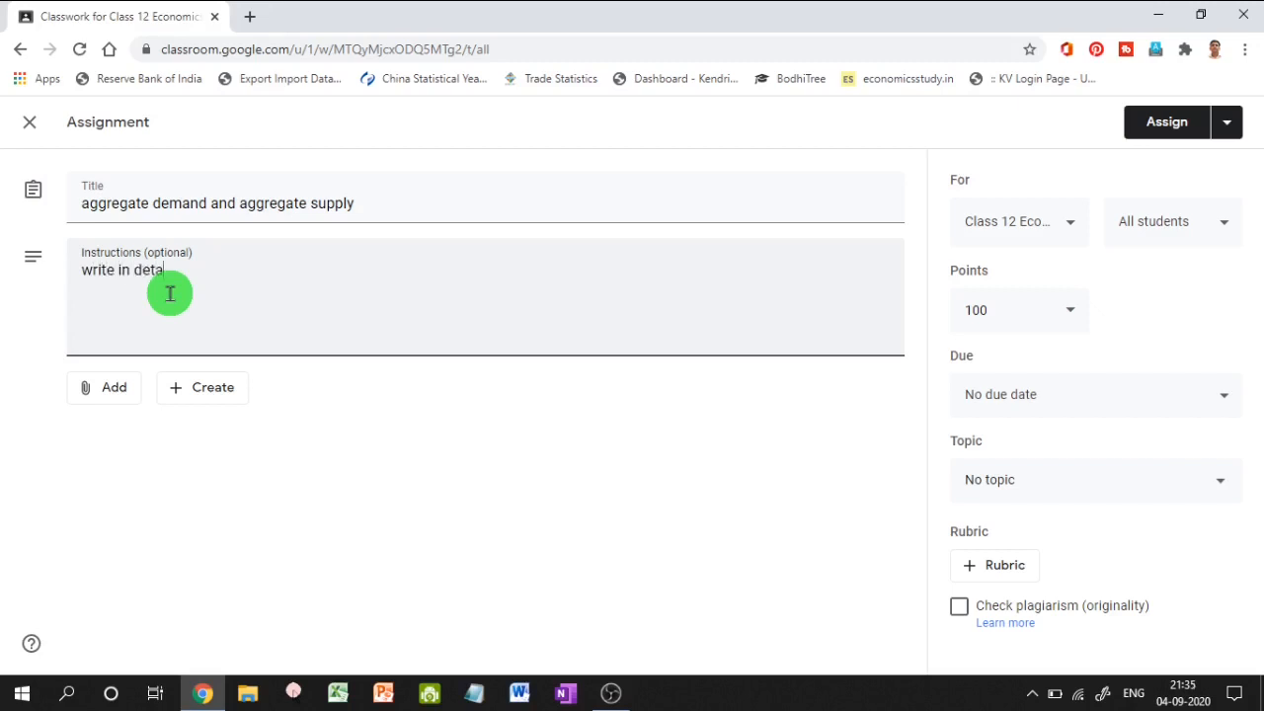
pyautogui.write('il')
pyautogui.press('Return')
pyautogui.write('prepare diagram')
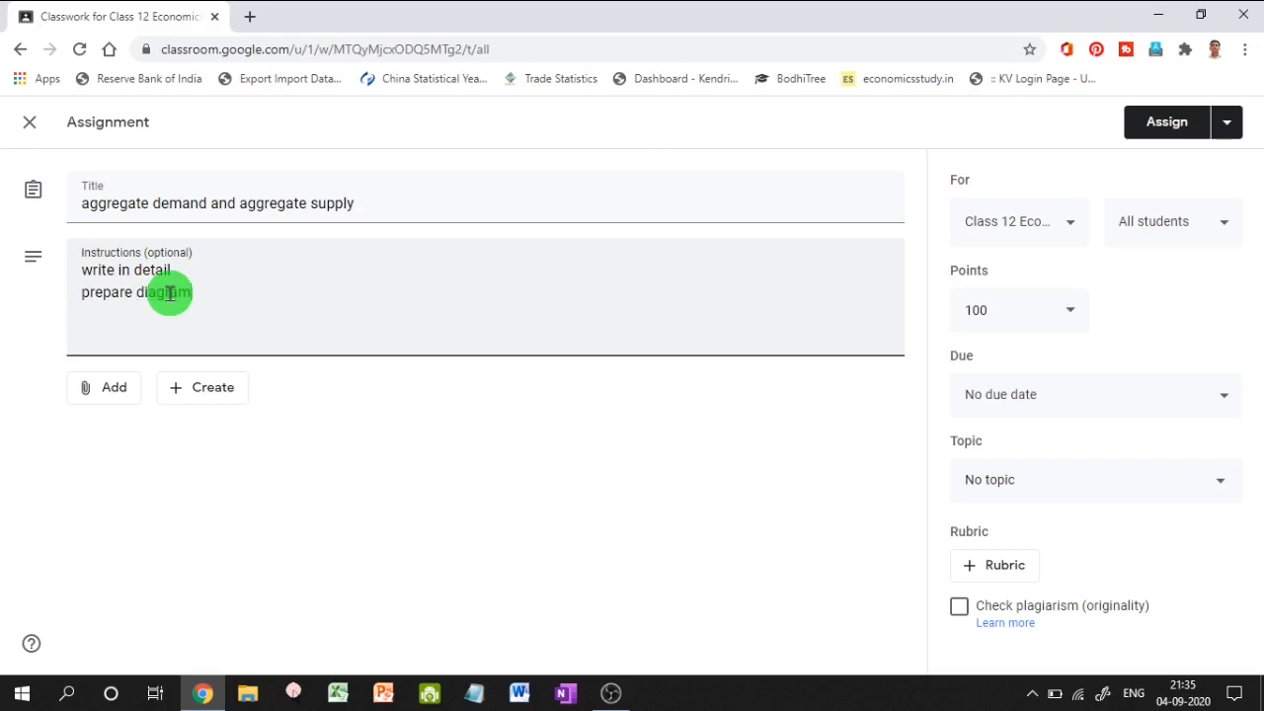
pyautogui.write(' and schedule')
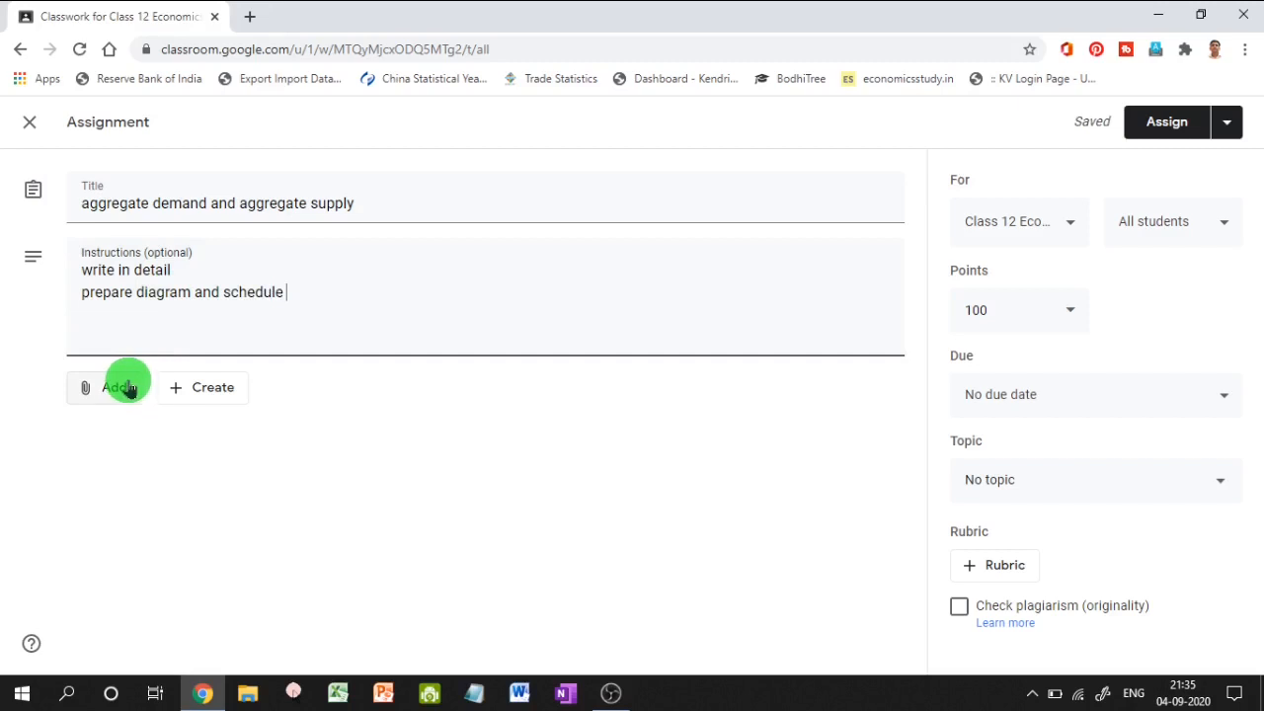
# Create a new Google Docs document as an attachment to the assignment
pyautogui.click(118, 387)
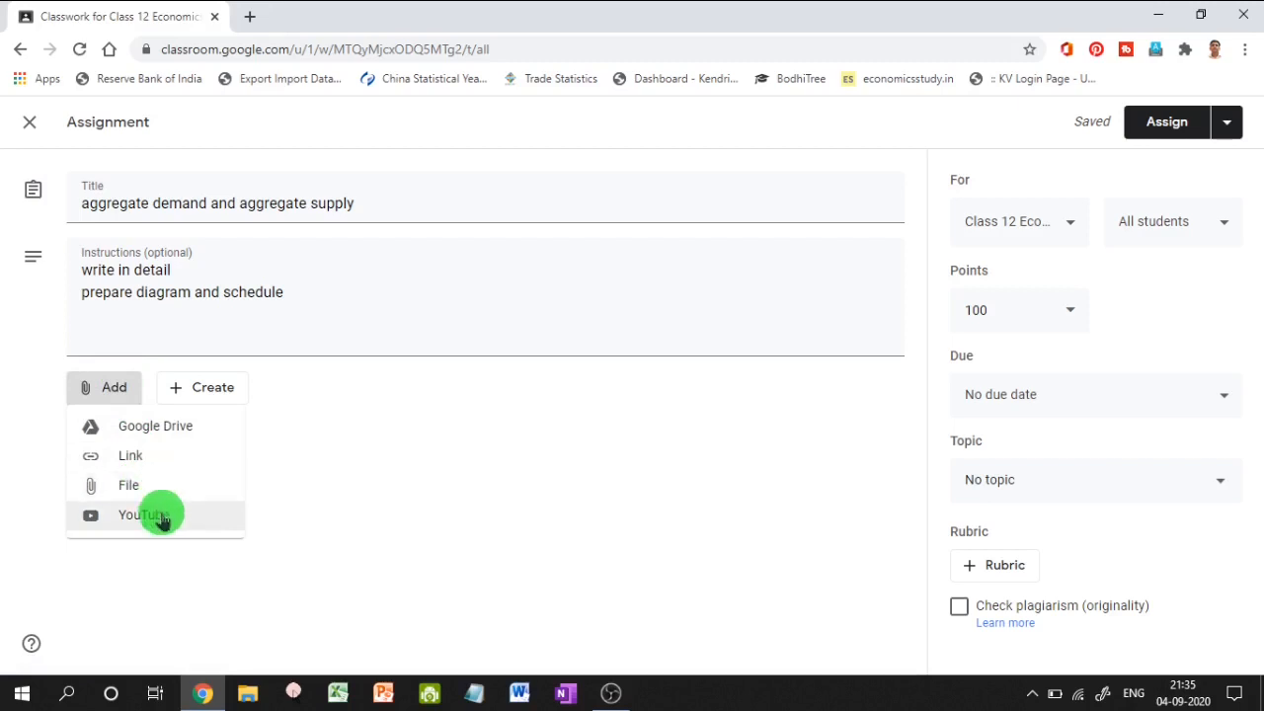
pyautogui.click(202, 391)
pyautogui.click(202, 391)
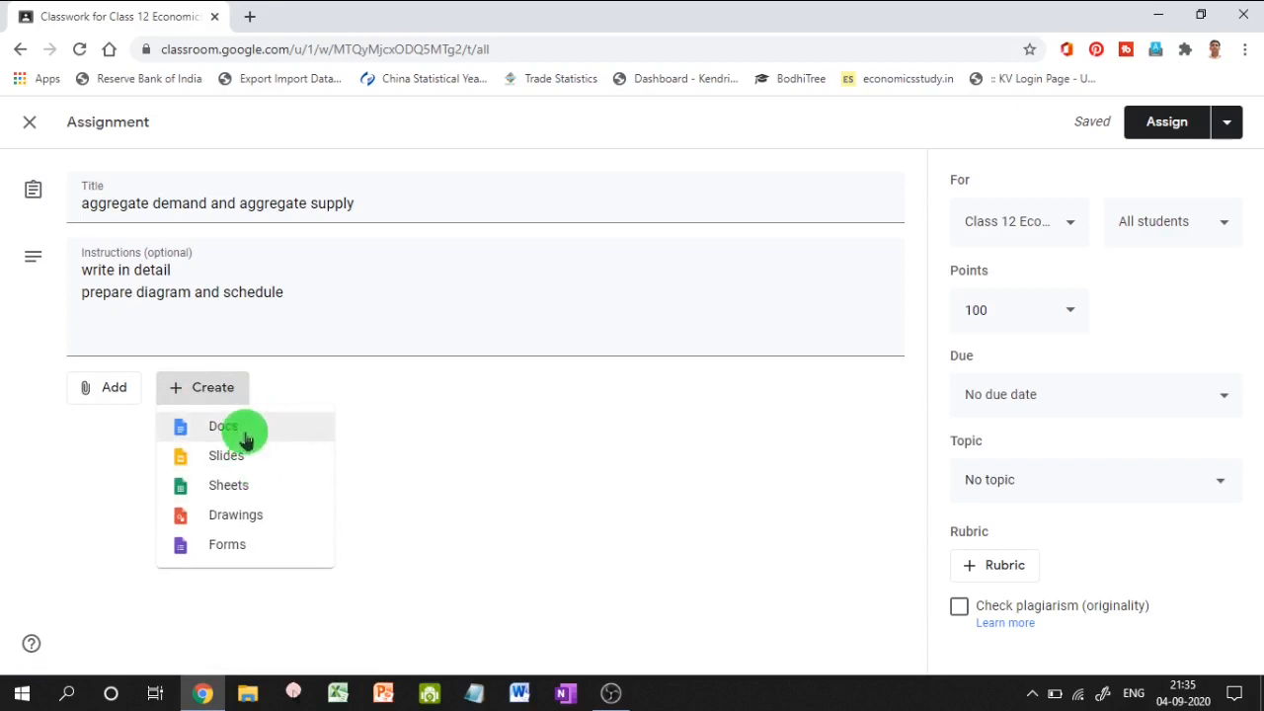
pyautogui.click(224, 427)
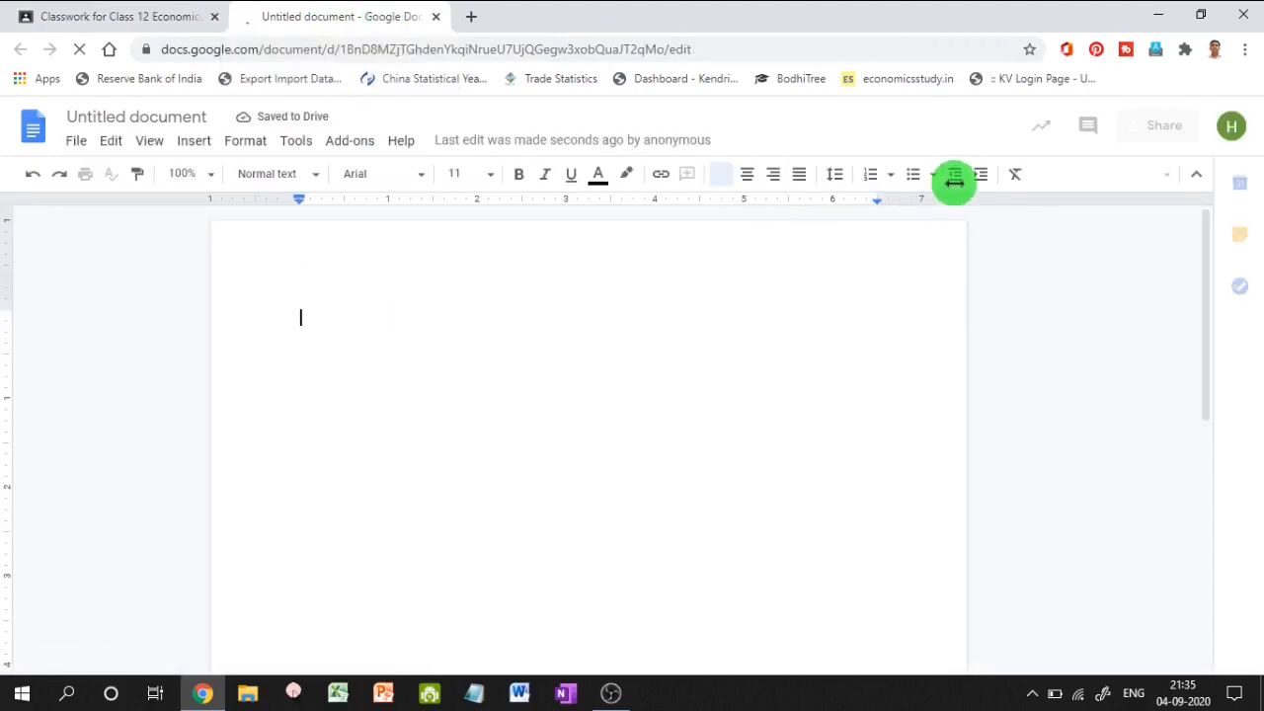
# Start a numbered list with the question "Explain the concept of Aggregate demand with the help of schedule and diagram?"
pyautogui.click(872, 176)
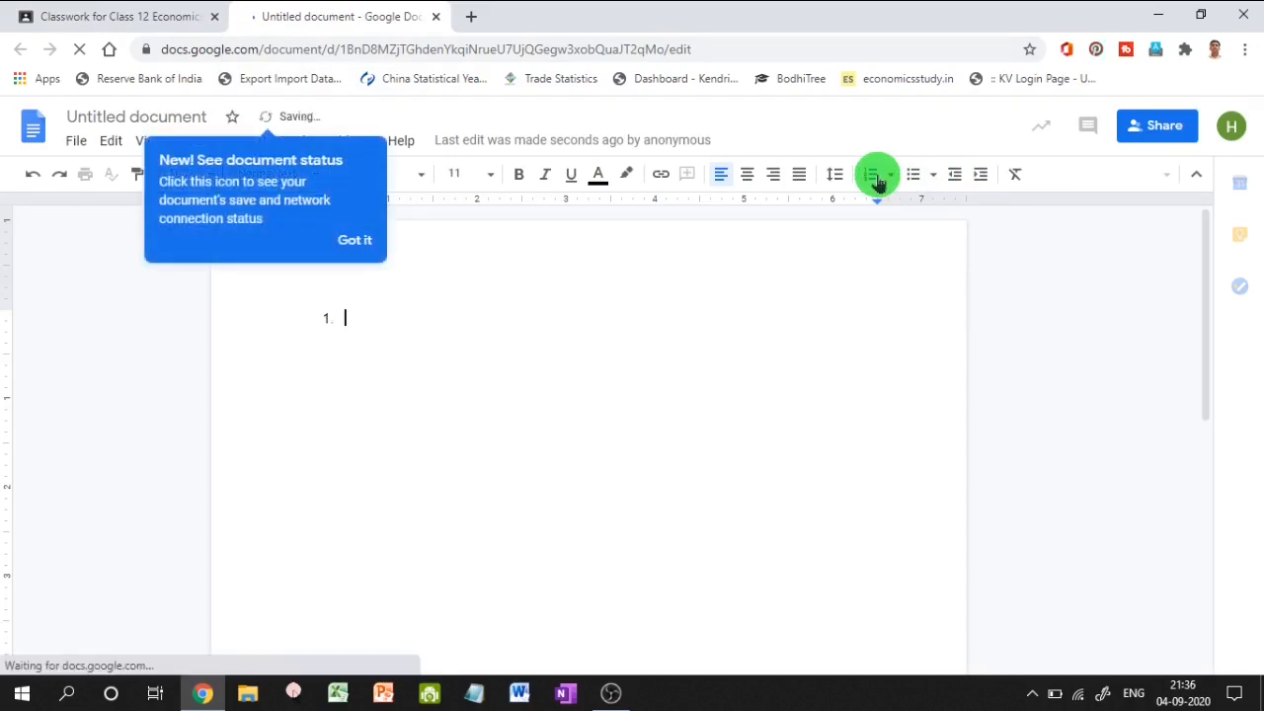
pyautogui.write('ex')
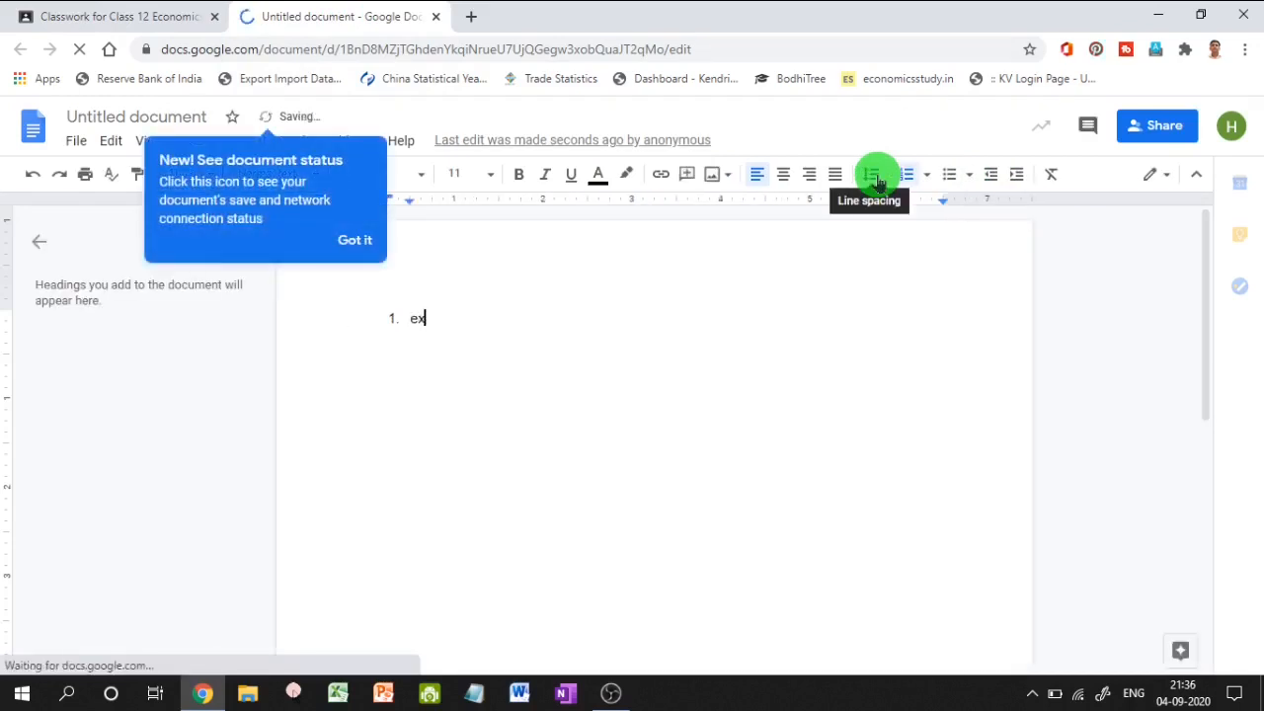
pyautogui.write('plain')
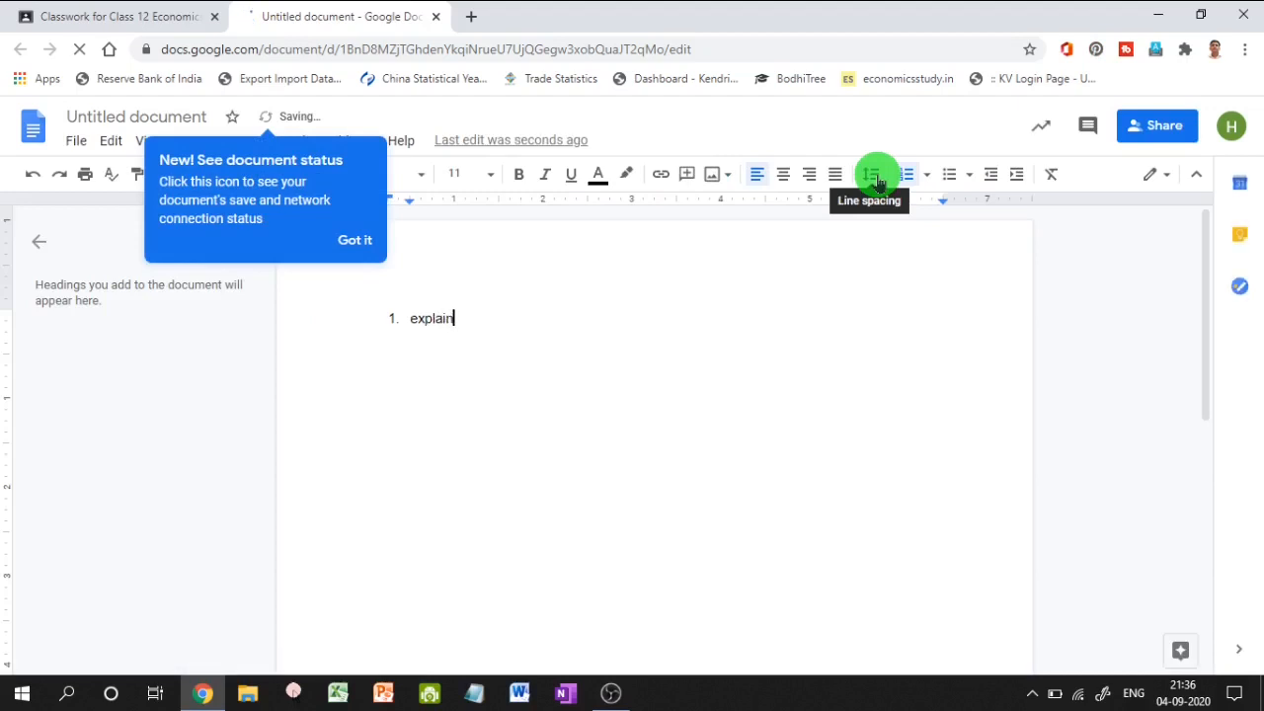
pyautogui.write(' the con')
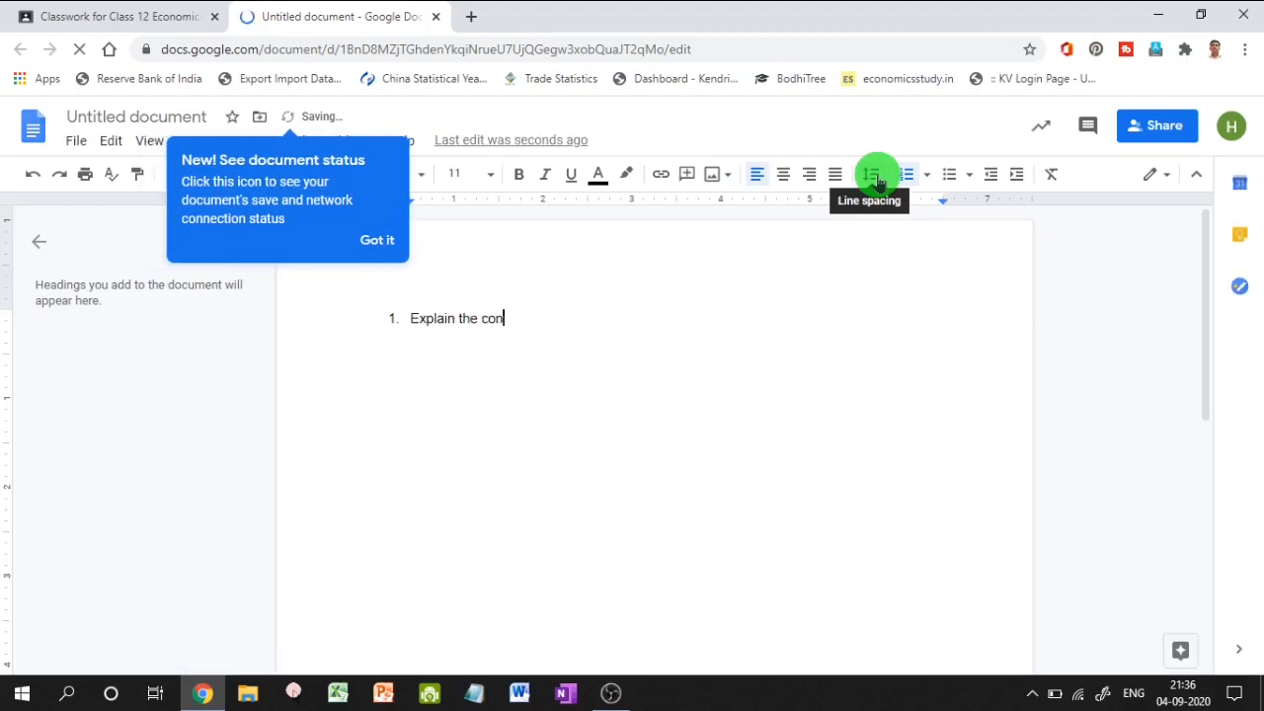
pyautogui.write('cept of A')
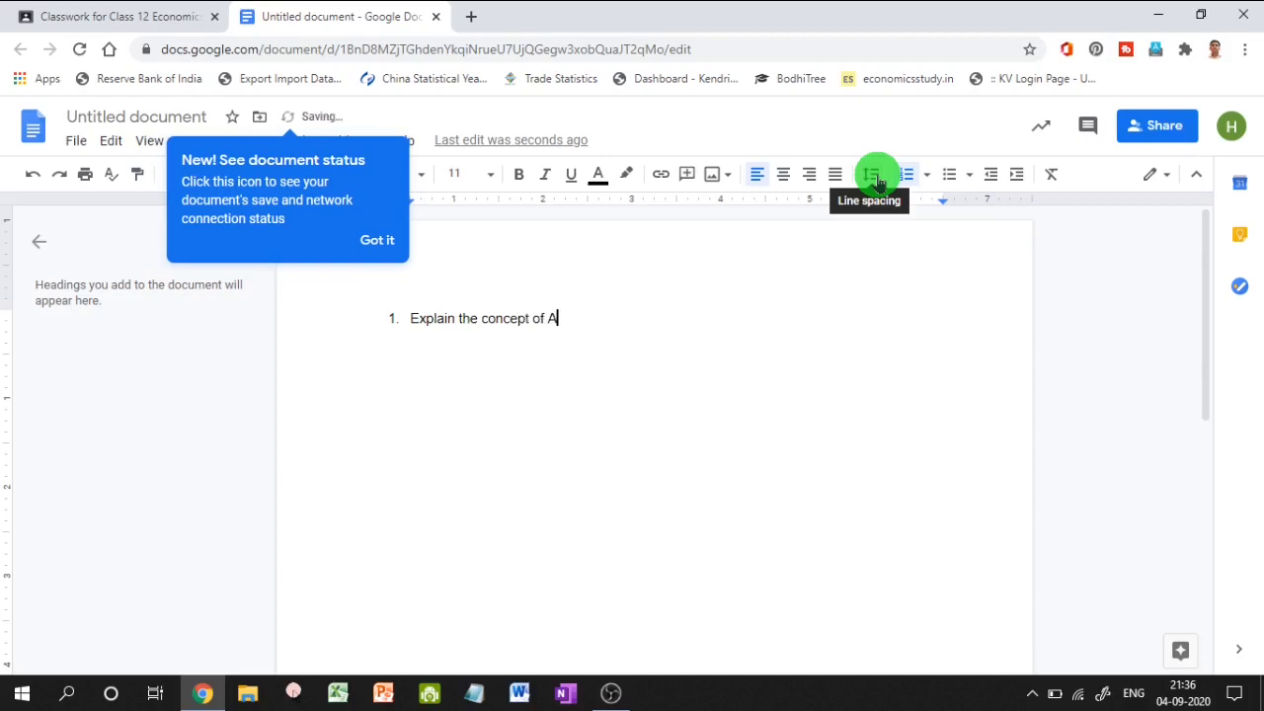
pyautogui.write('ggregate demand ')
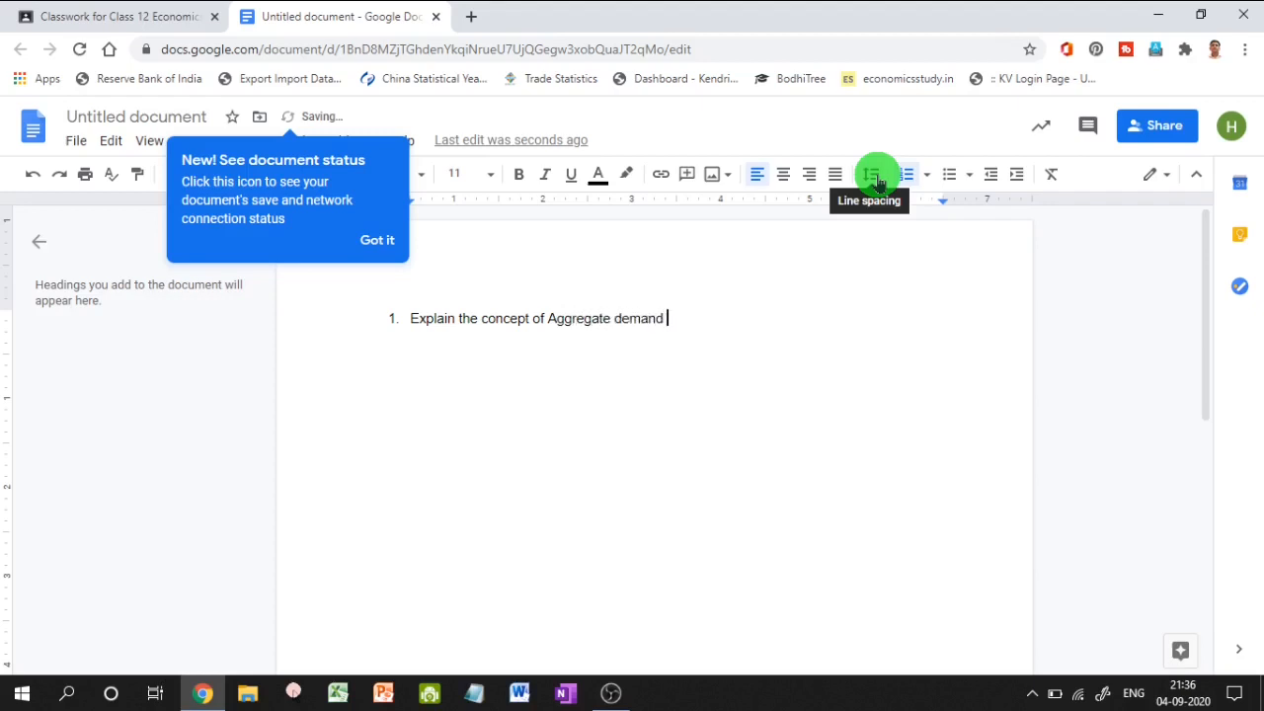
pyautogui.write('with the help of schedula')
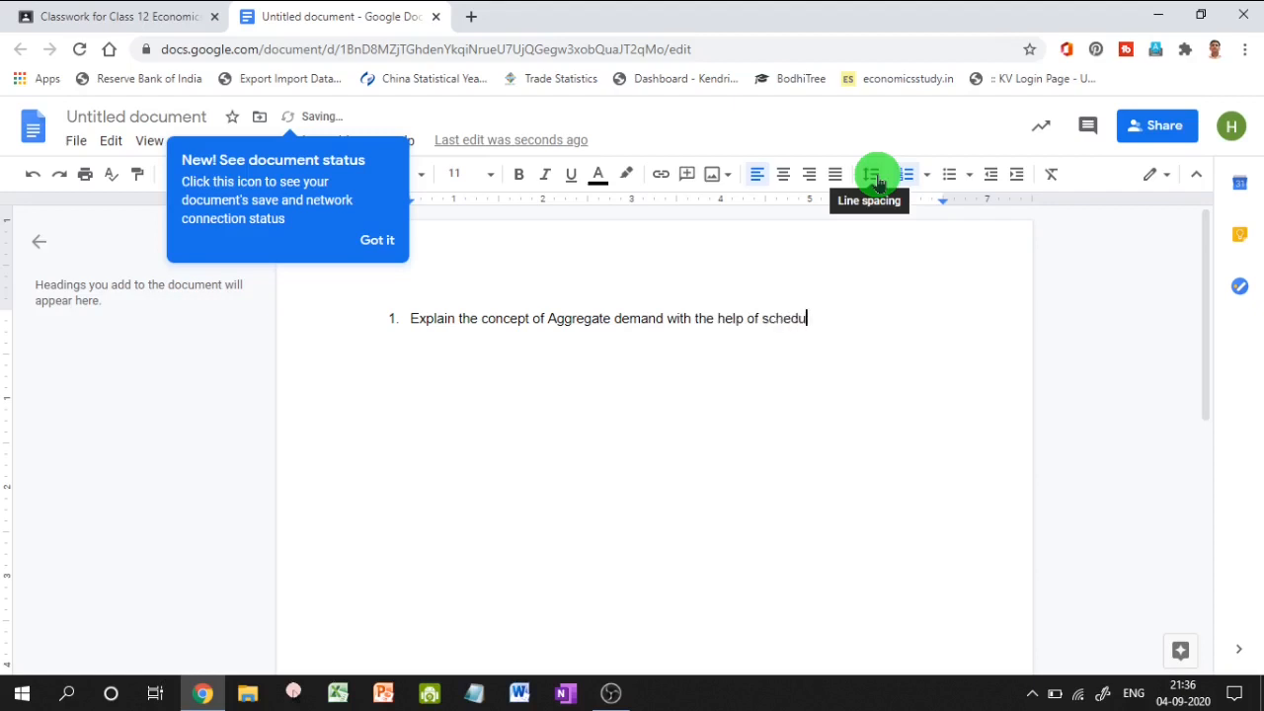
pyautogui.press('BackSpace')
pyautogui.press('BackSpace')
pyautogui.write('le and ')
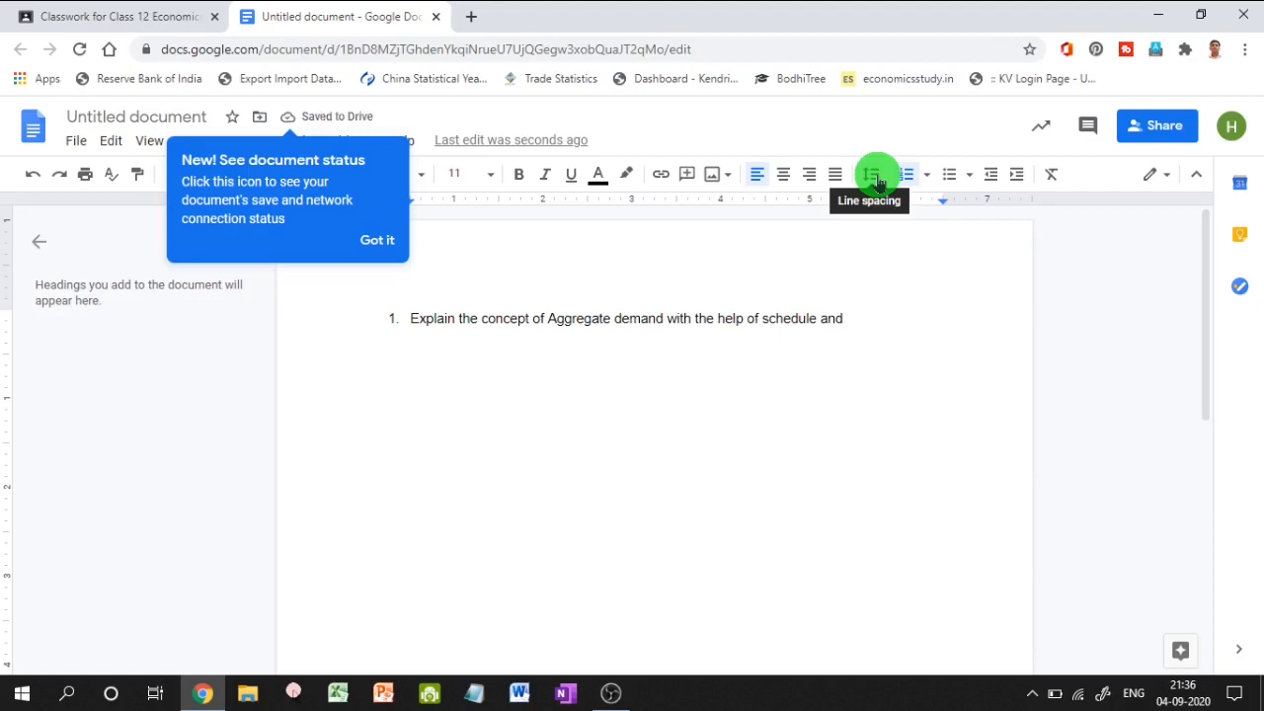
pyautogui.write('diagram?')
# Add the second numbered question "Explain the concept of aggregate supply with schedule and diagram?" and dismiss the document status tip
pyautogui.press('Return')
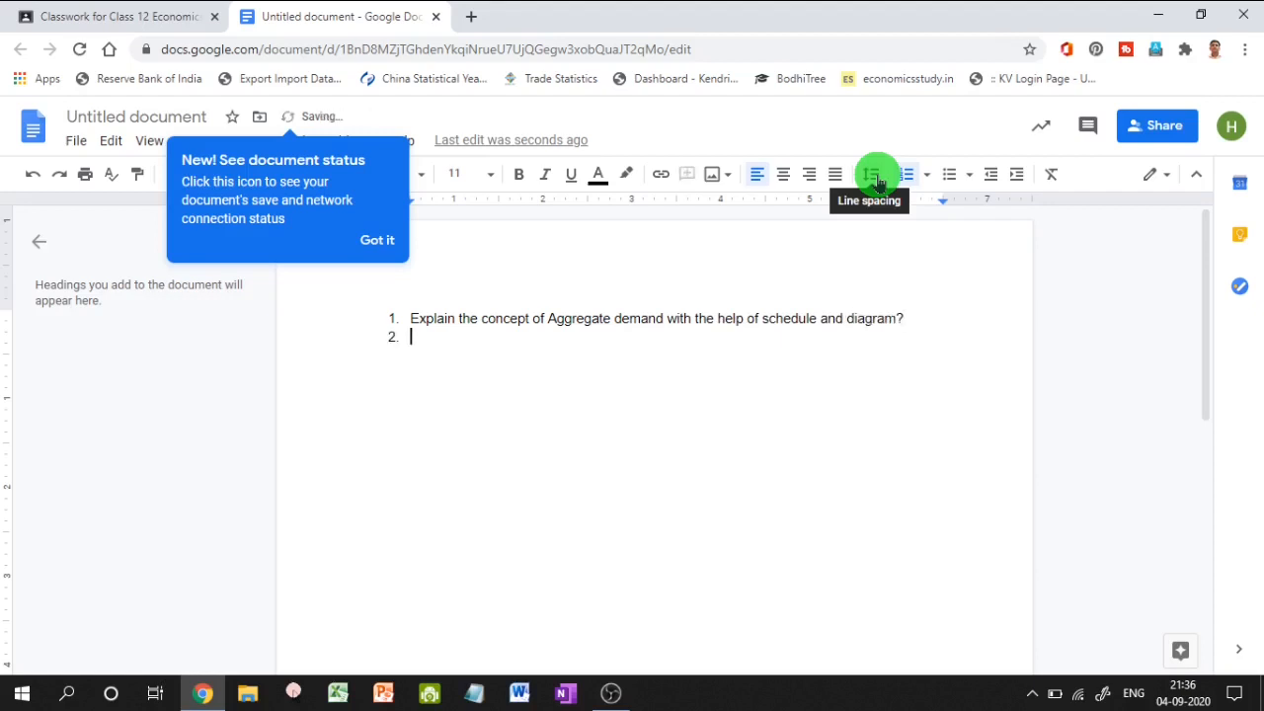
pyautogui.write('Explain the concept of aggregate supply with schedule and diagram?')
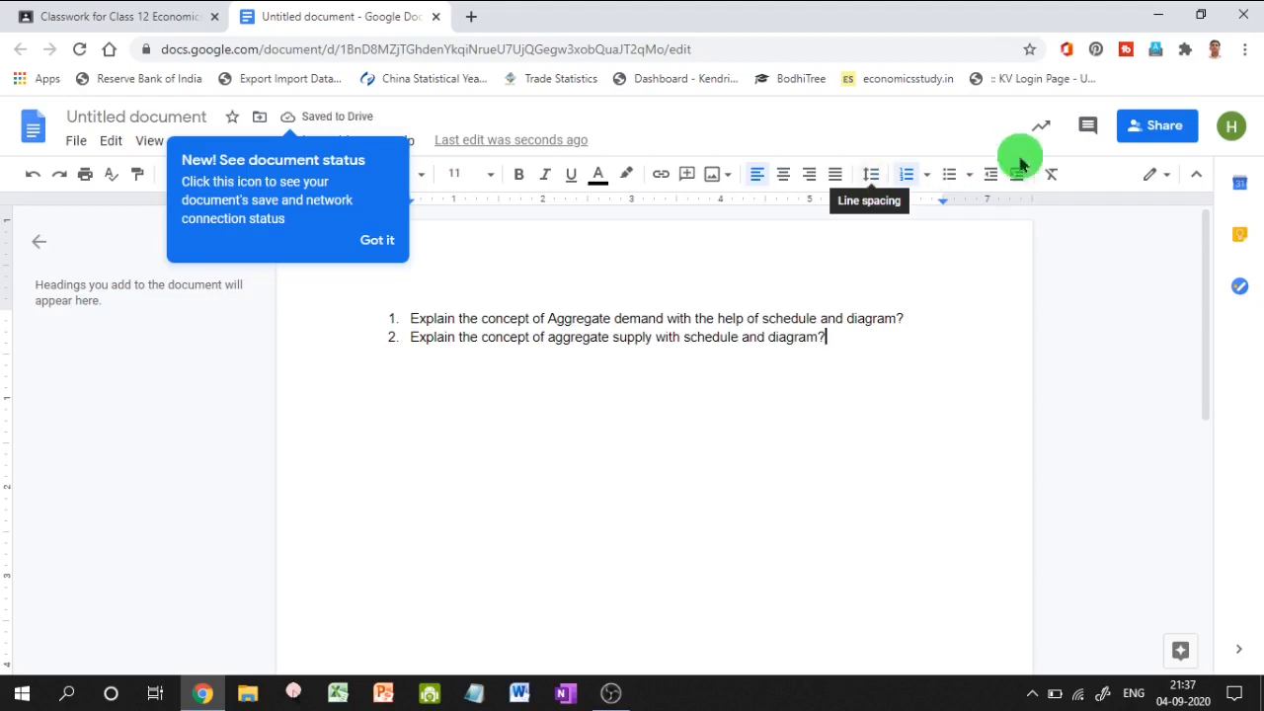
pyautogui.click(374, 242)
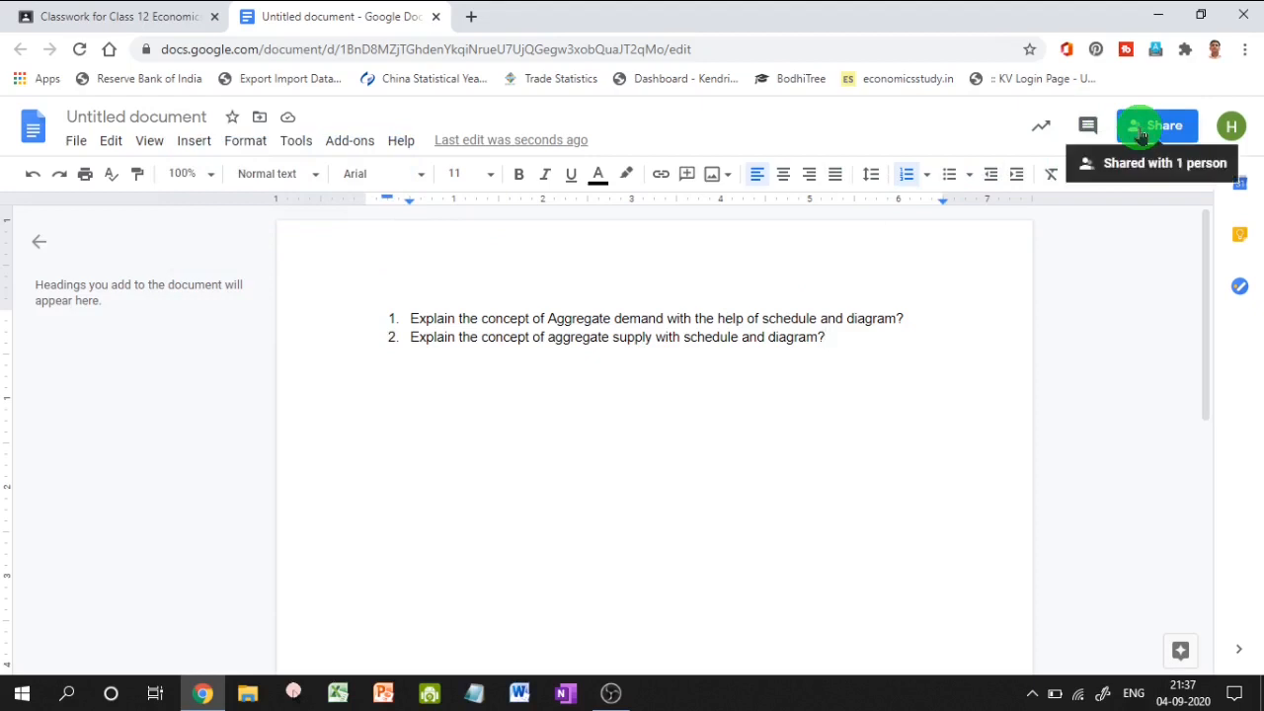
# Save the document under its suggested name through sharing, and close the sharing settings with access left as it is
pyautogui.click(1143, 135)
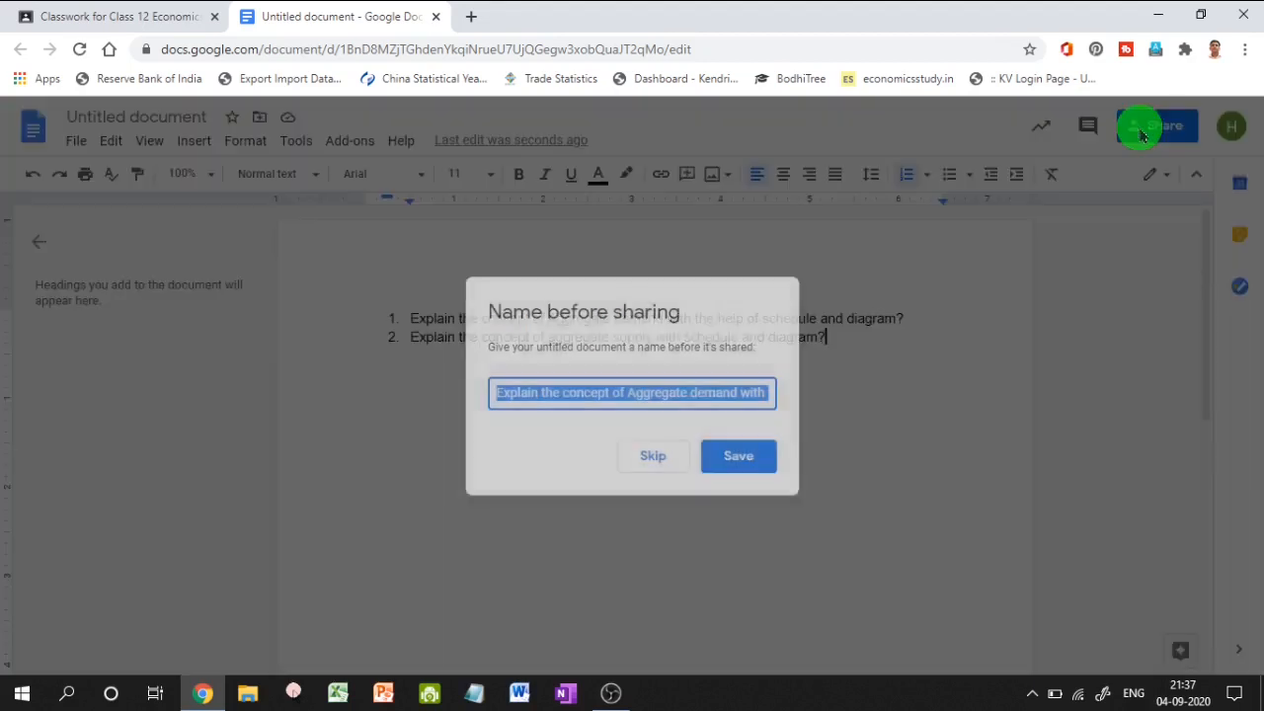
pyautogui.click(731, 461)
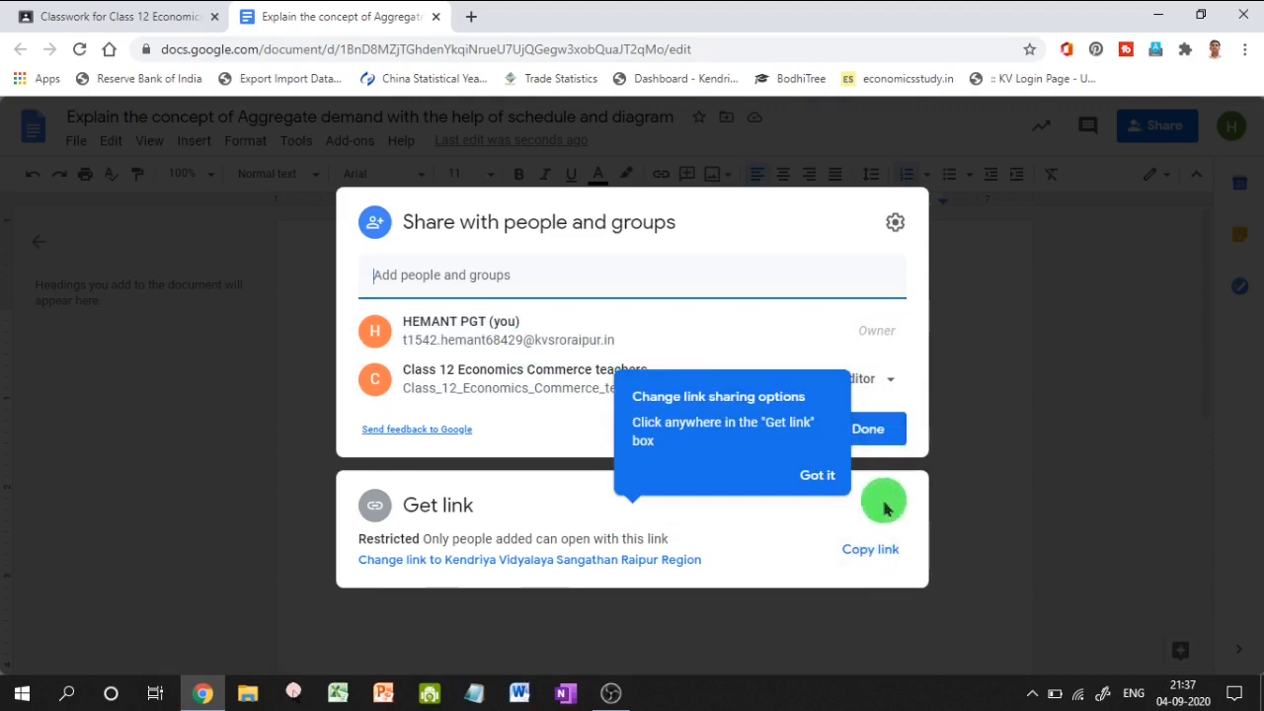
pyautogui.click(833, 479)
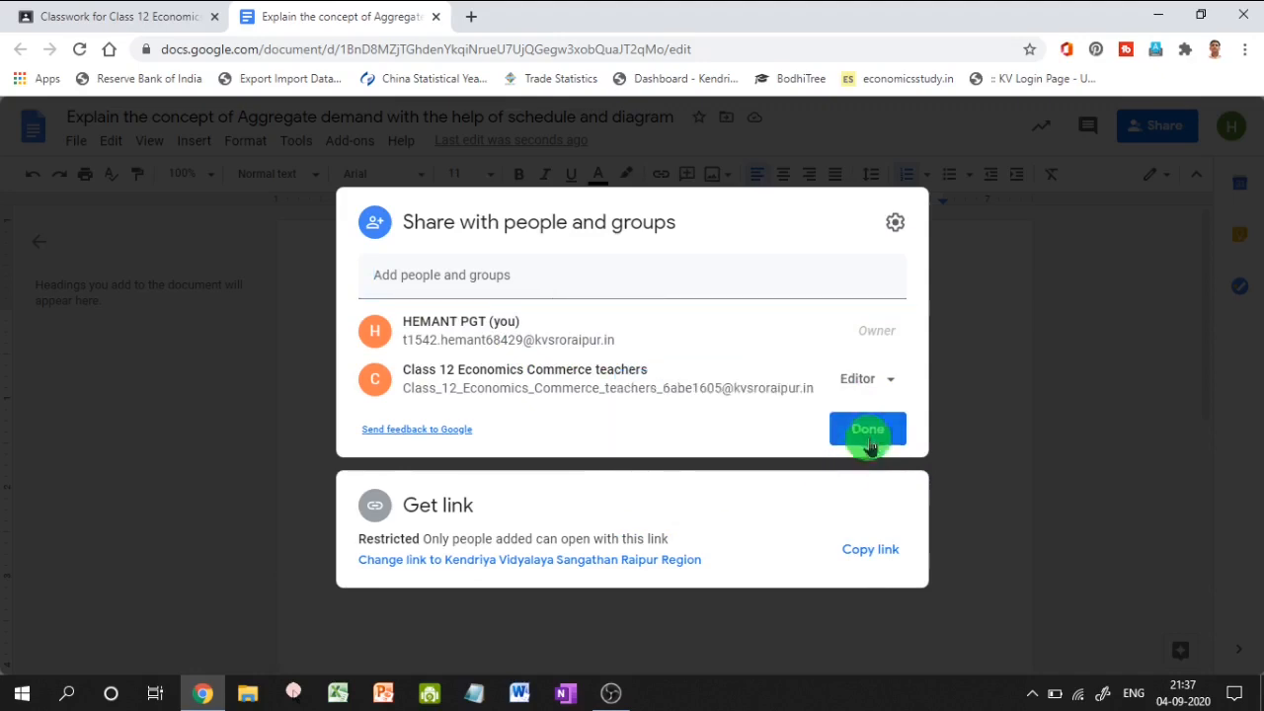
pyautogui.click(865, 429)
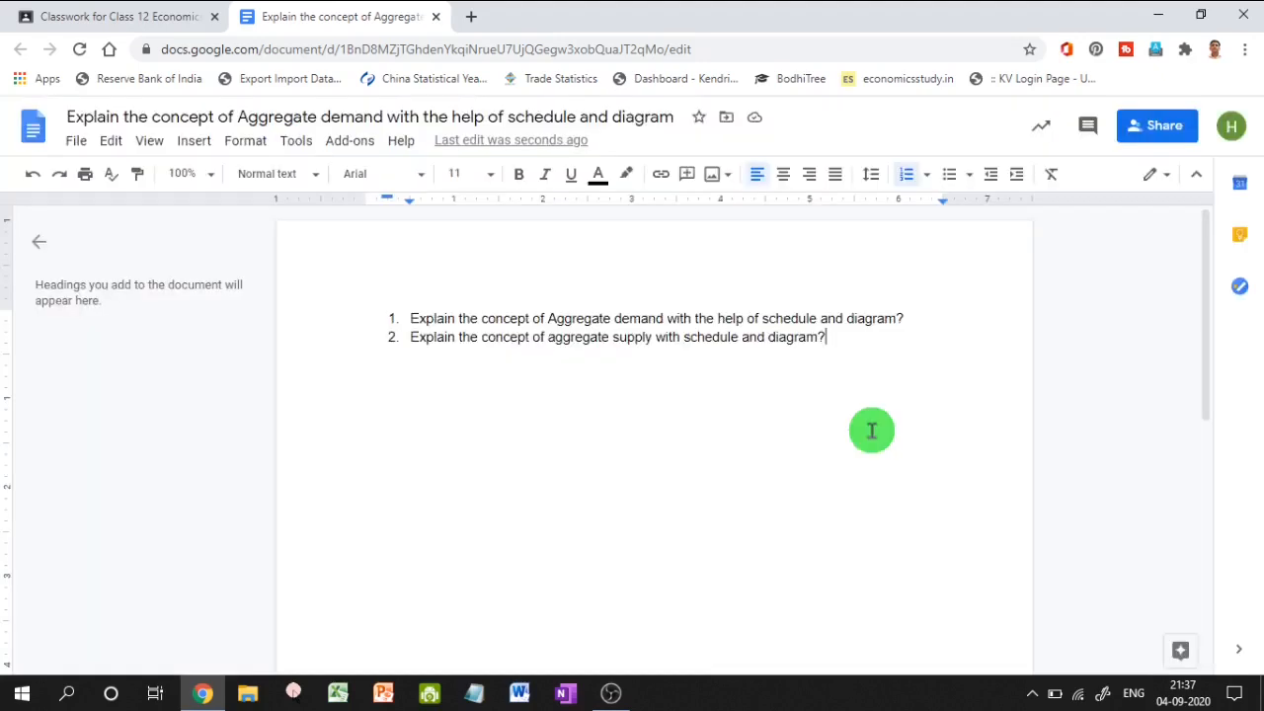
# Return to the Classroom assignment and set the attached document's access to "Students can view file"
pyautogui.click(112, 16)
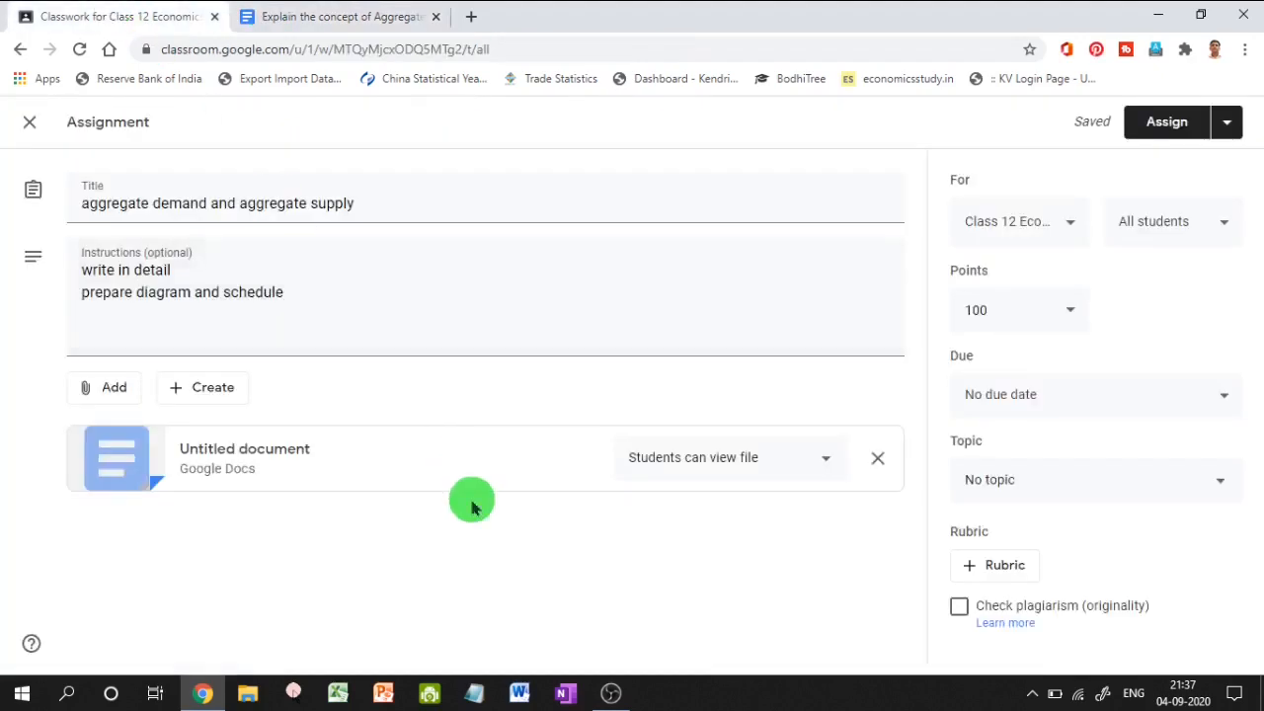
pyautogui.click(830, 460)
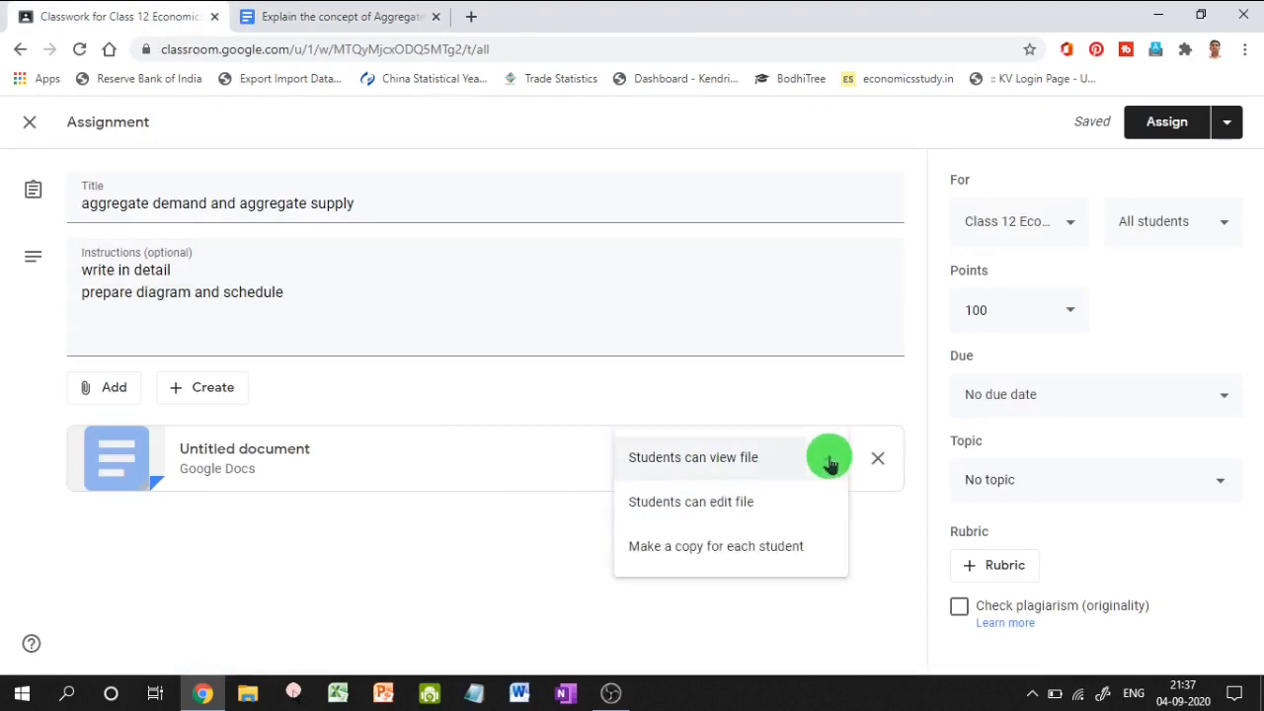
pyautogui.click(756, 456)
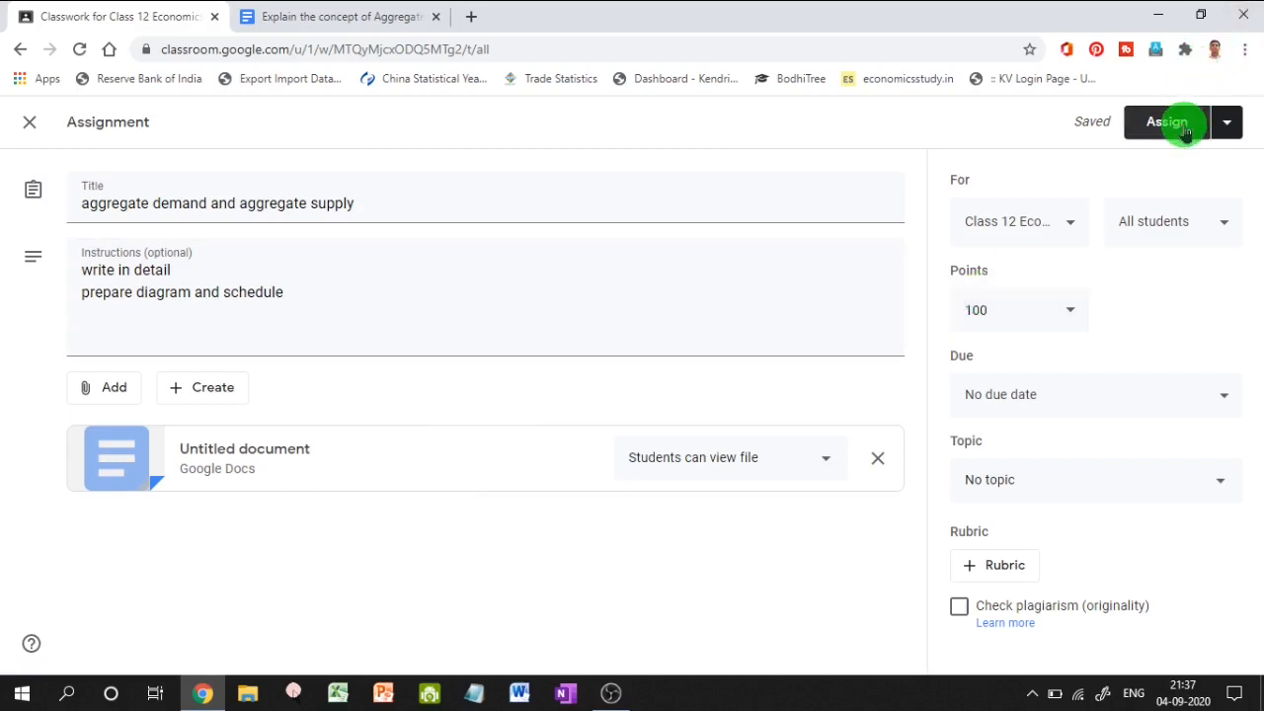
# Set the assignment's points to 10 and its due date to Sep 9, 2020, without a time
pyautogui.click(1074, 312)
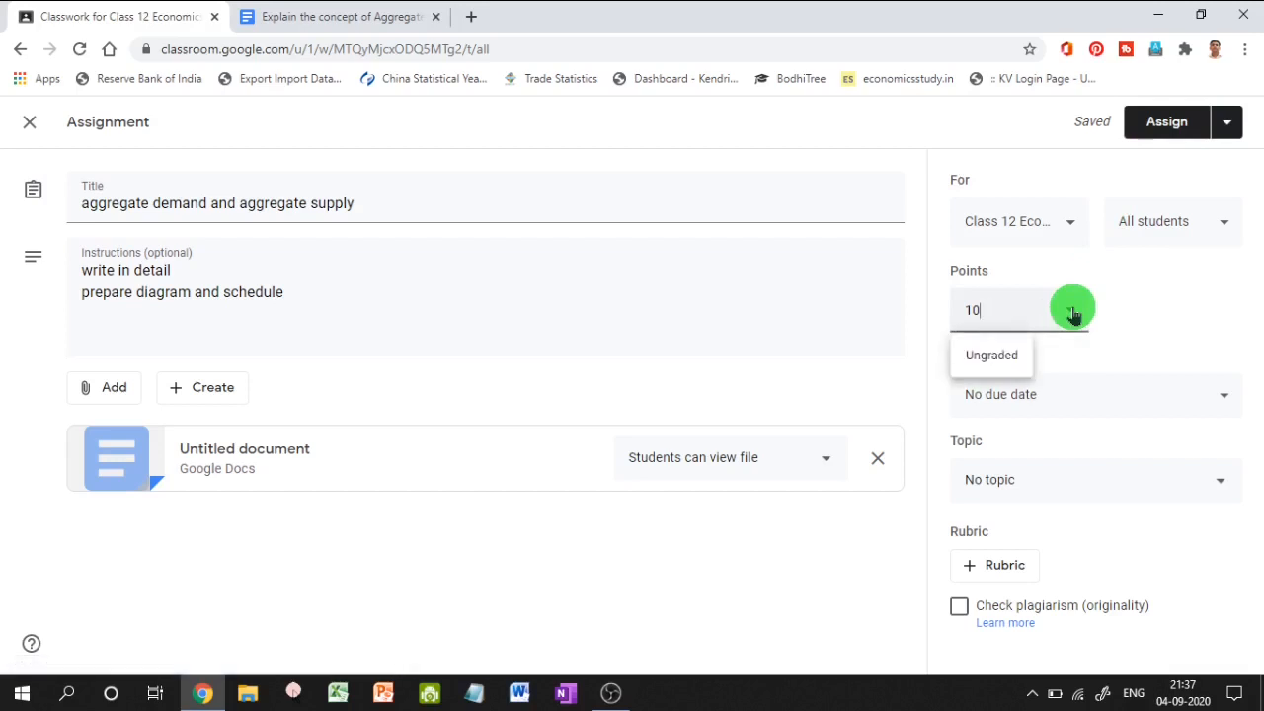
pyautogui.click(1091, 405)
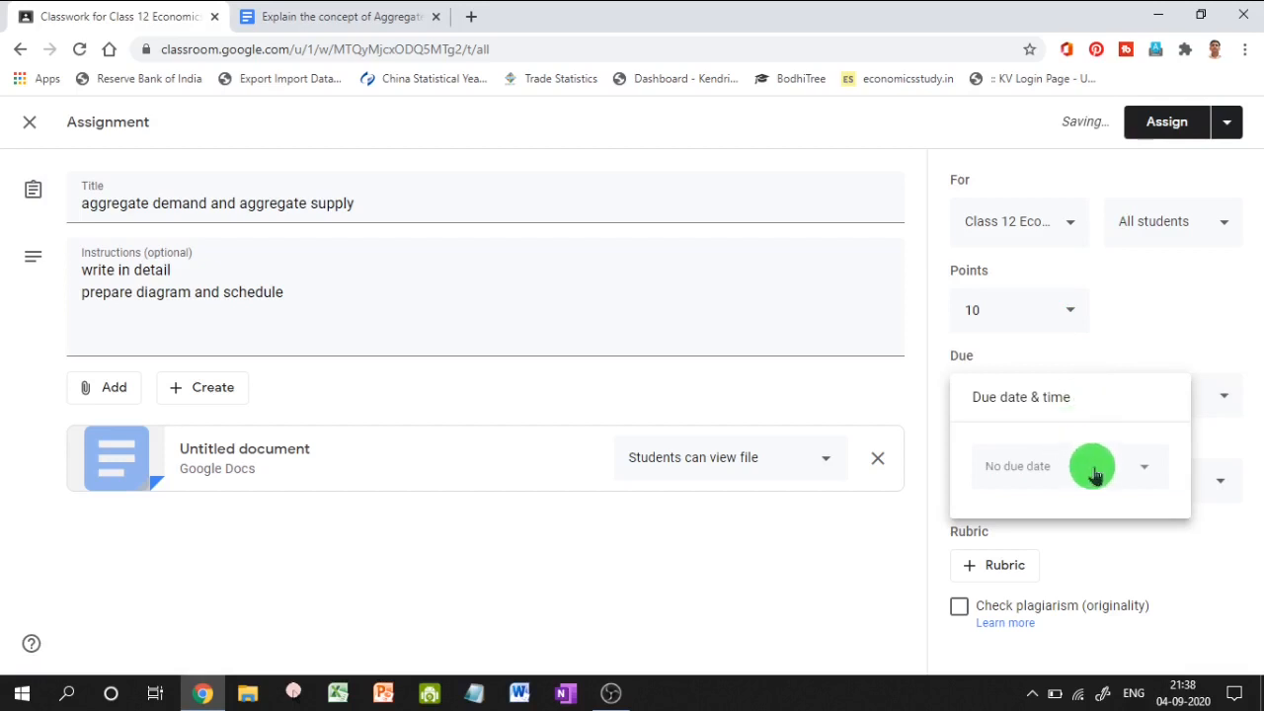
pyautogui.click(1066, 478)
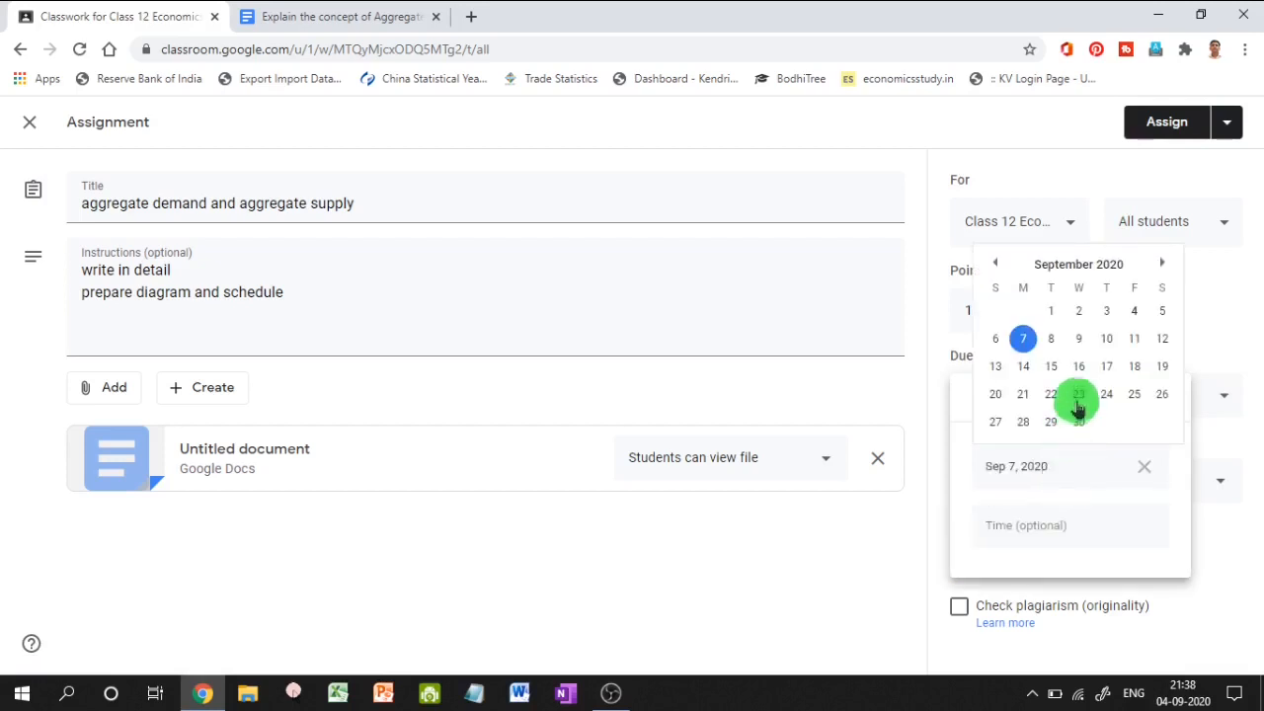
pyautogui.click(1079, 341)
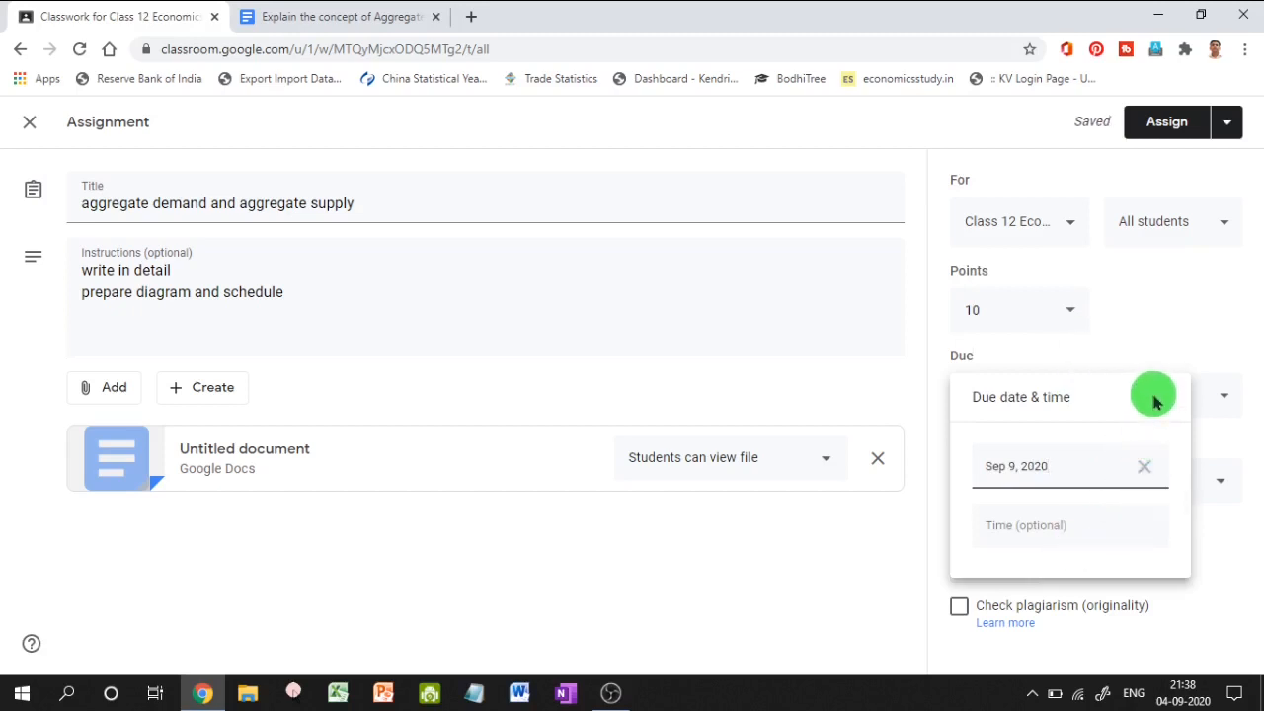
pyautogui.click(1157, 345)
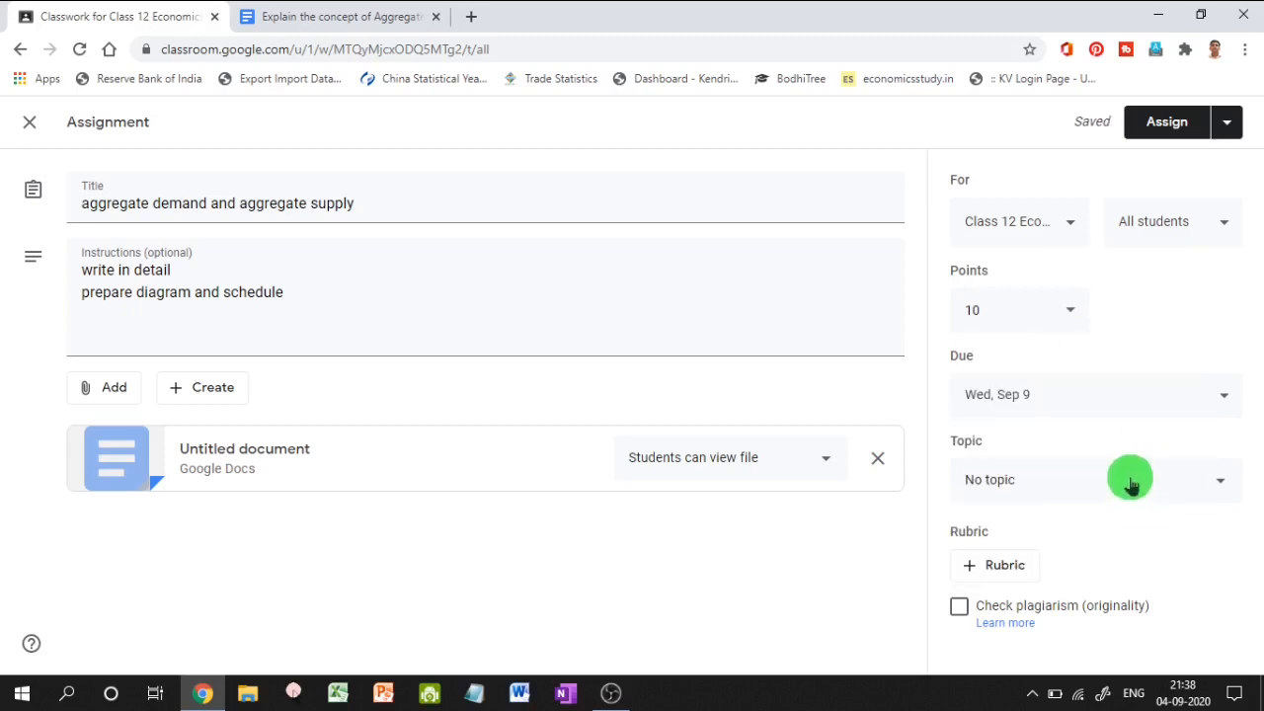
# File the assignment under the topic "Determination of Income and Output" and assign it to the class straight away
pyautogui.click(1131, 483)
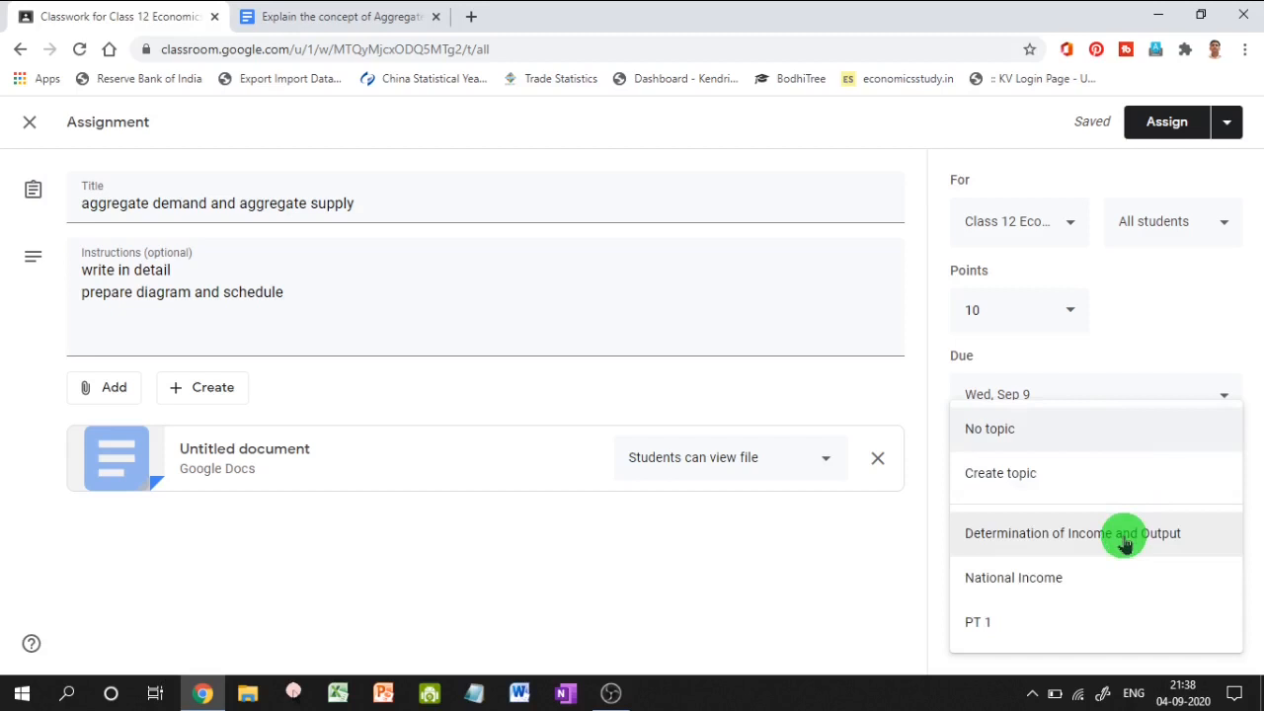
pyautogui.click(1126, 539)
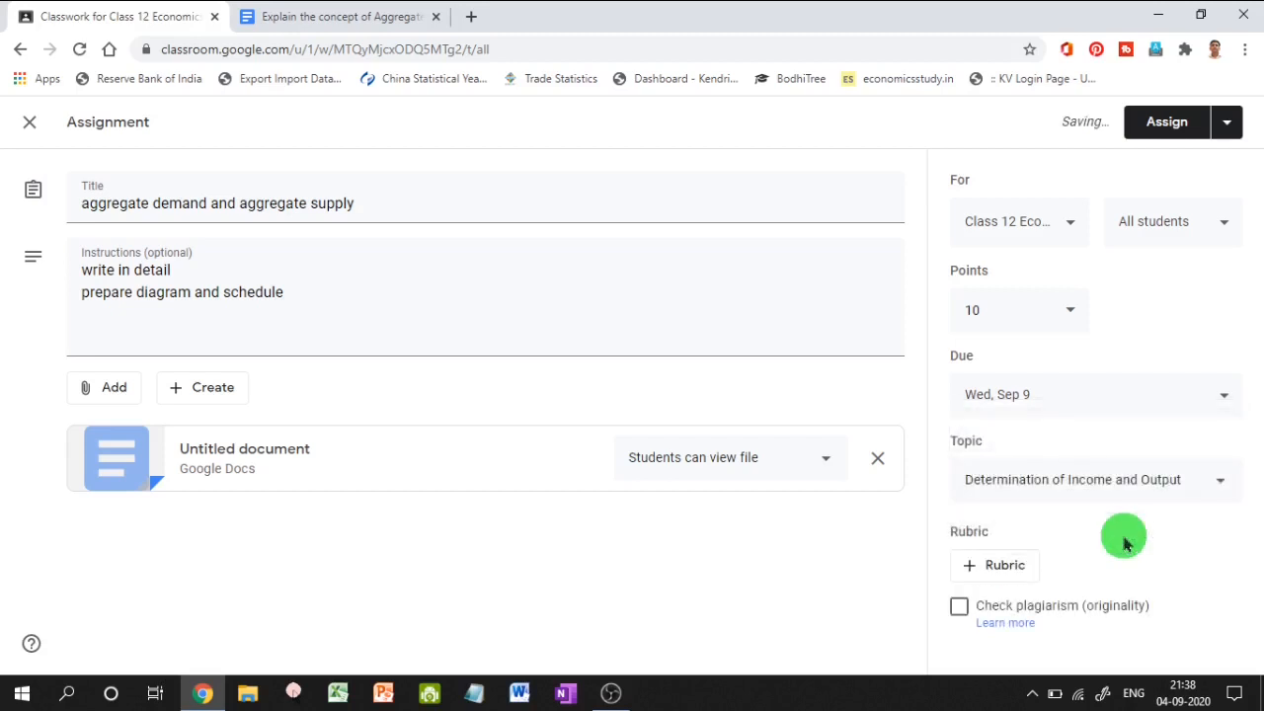
pyautogui.click(1223, 126)
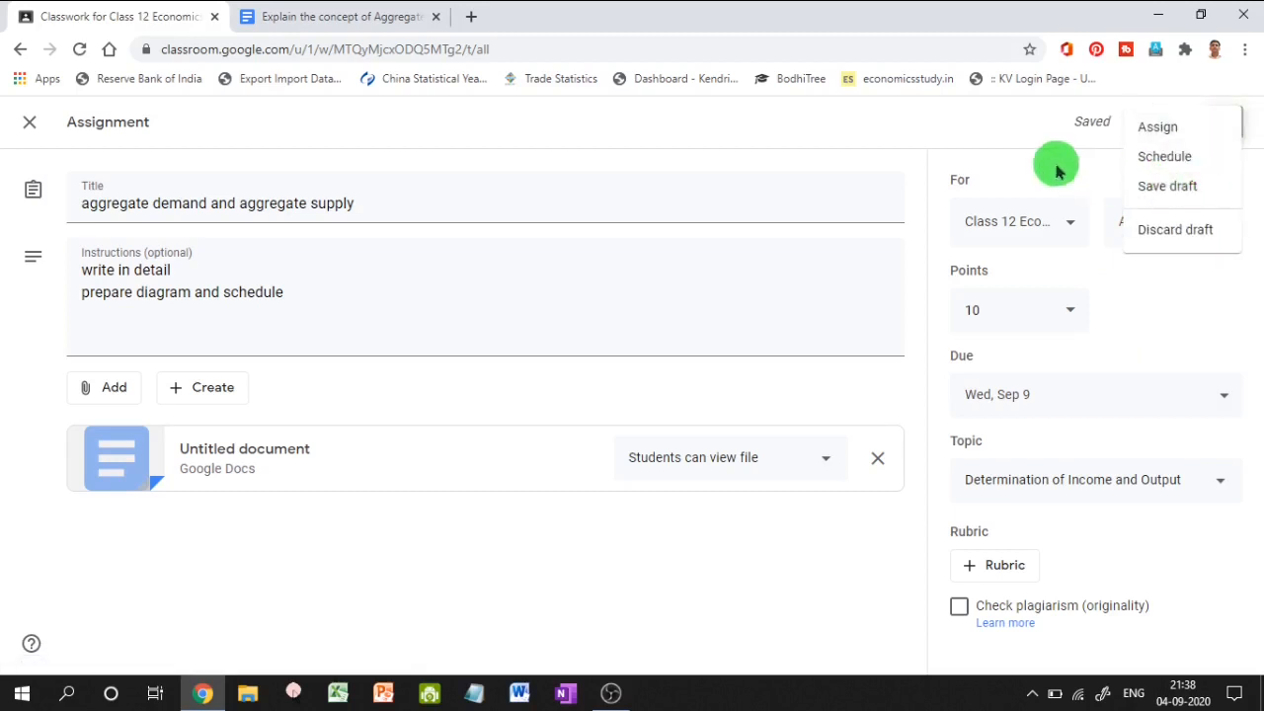
pyautogui.click(1159, 129)
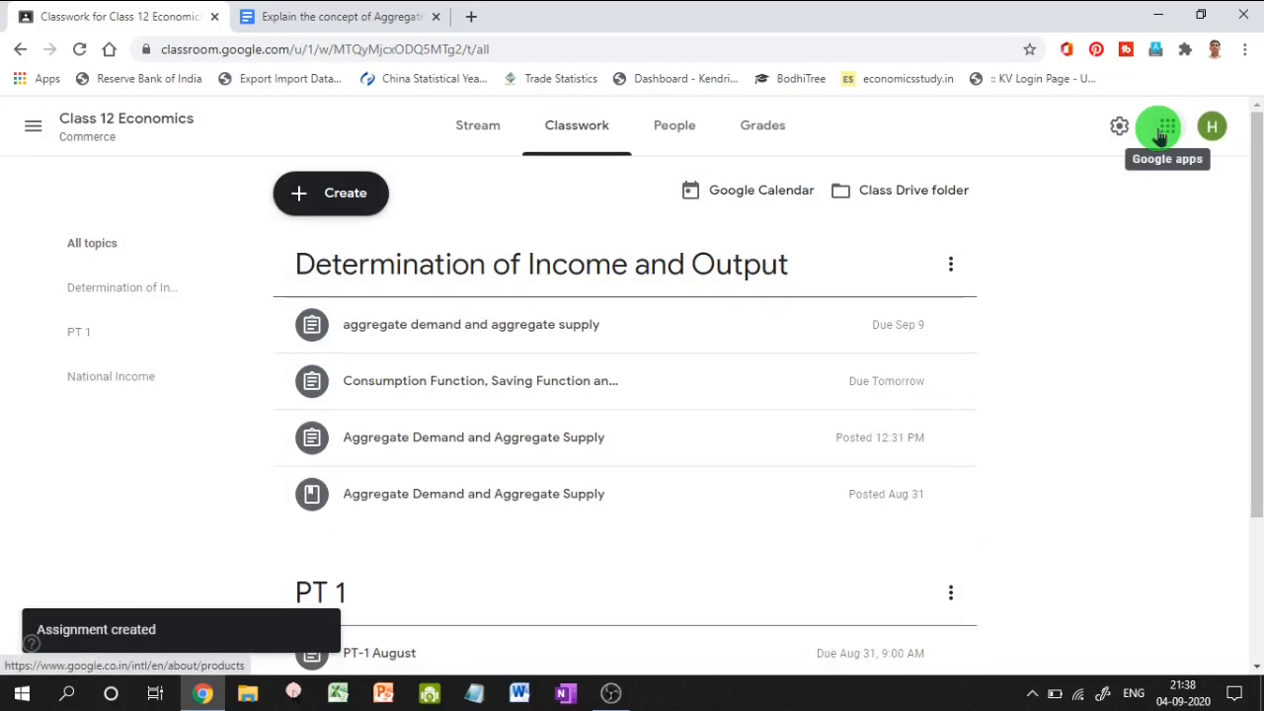
# Switch to the student account, open the "aggregate demand and aggregate supply" assignment in Class 12 Economics and dismiss the introductory tip
pyautogui.click(1218, 131)
pyautogui.click(1086, 405)
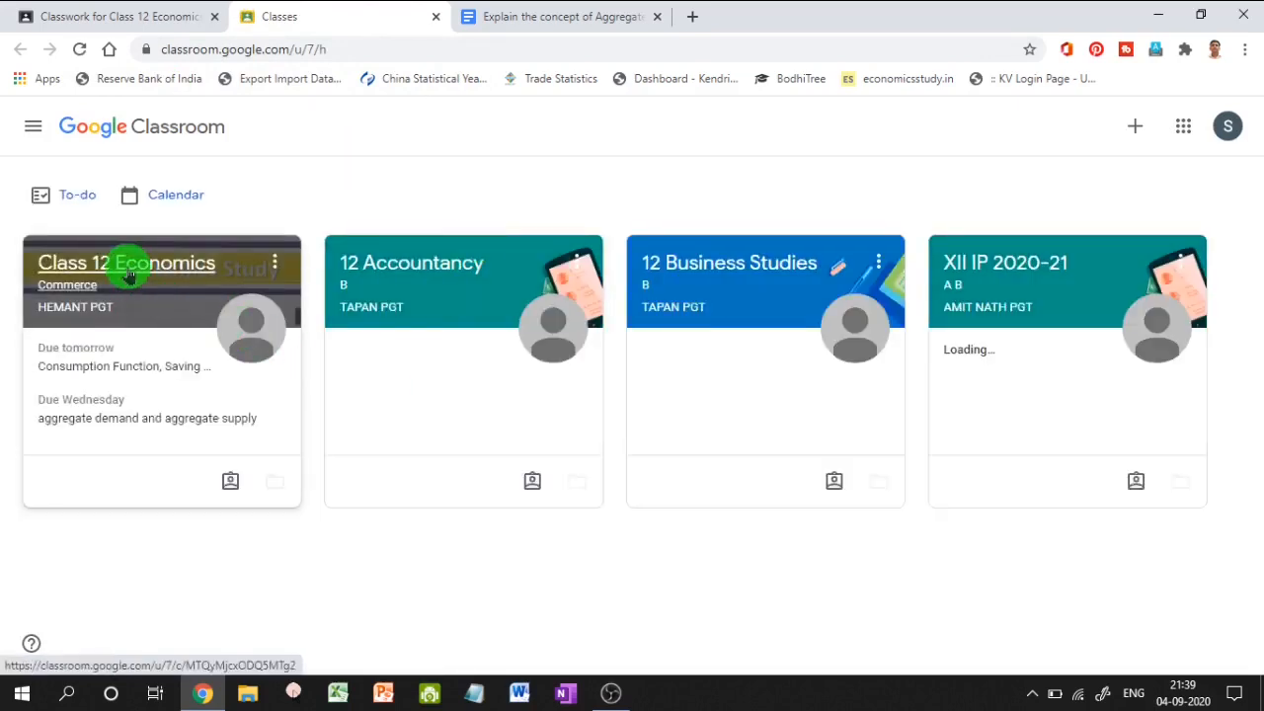
pyautogui.click(128, 266)
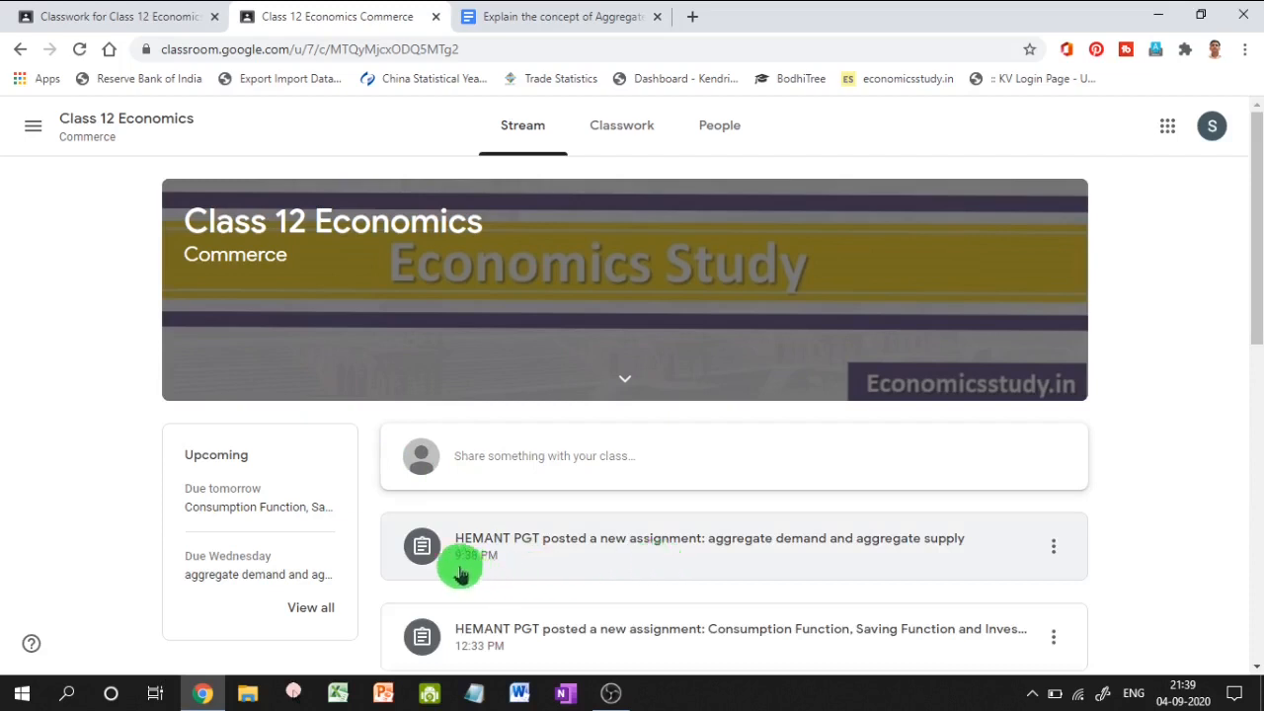
pyautogui.click(595, 559)
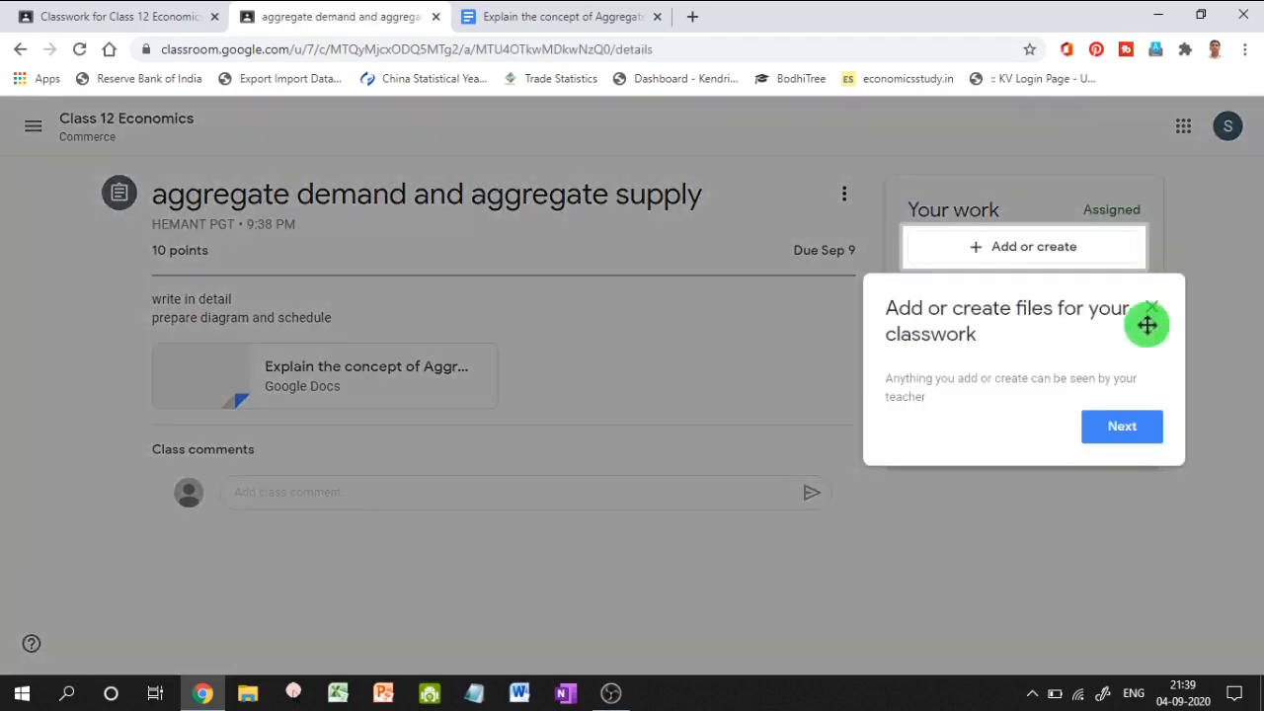
pyautogui.click(1153, 308)
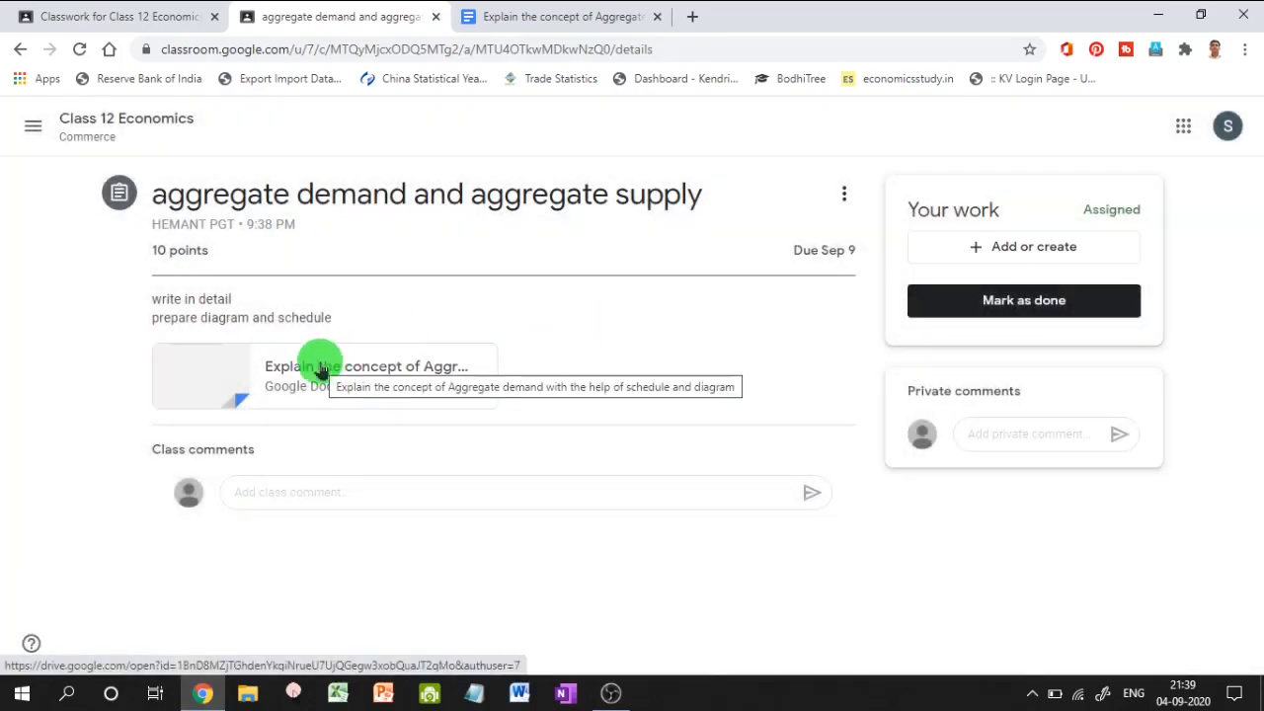
# View the assignment's attached question document as the student, acknowledging the view history notice, and close it again
pyautogui.click(321, 369)
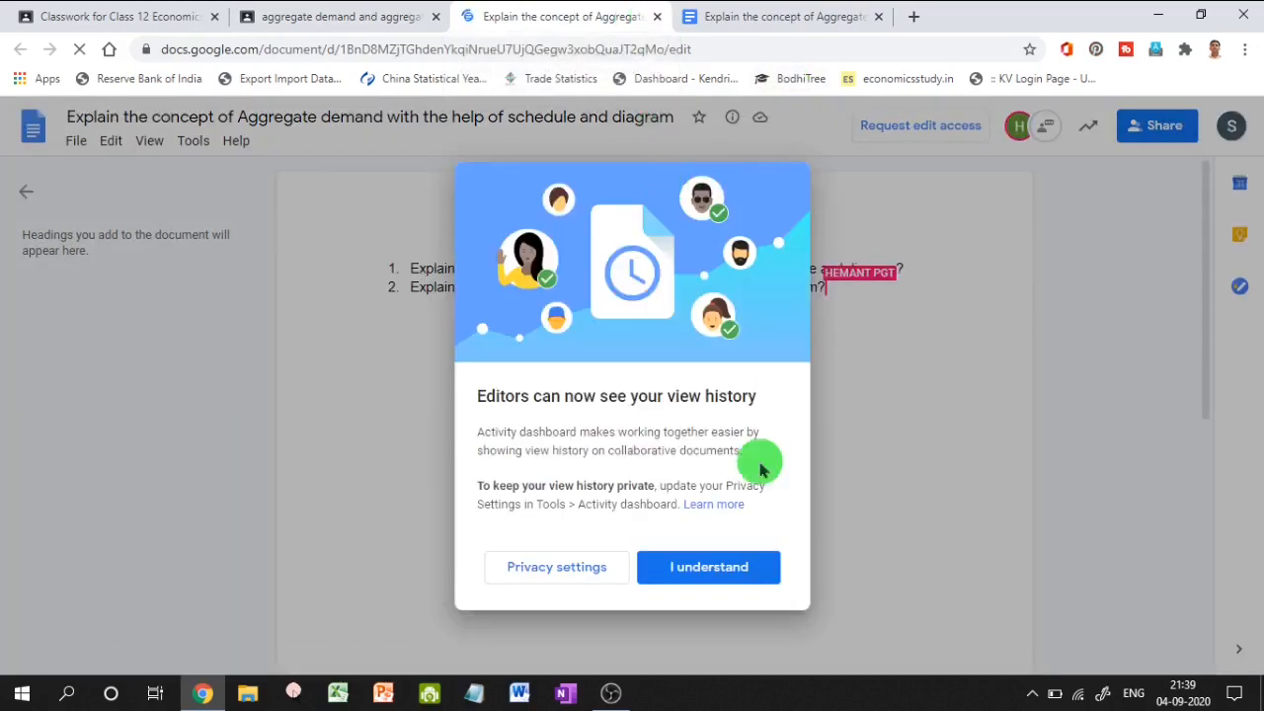
pyautogui.click(736, 574)
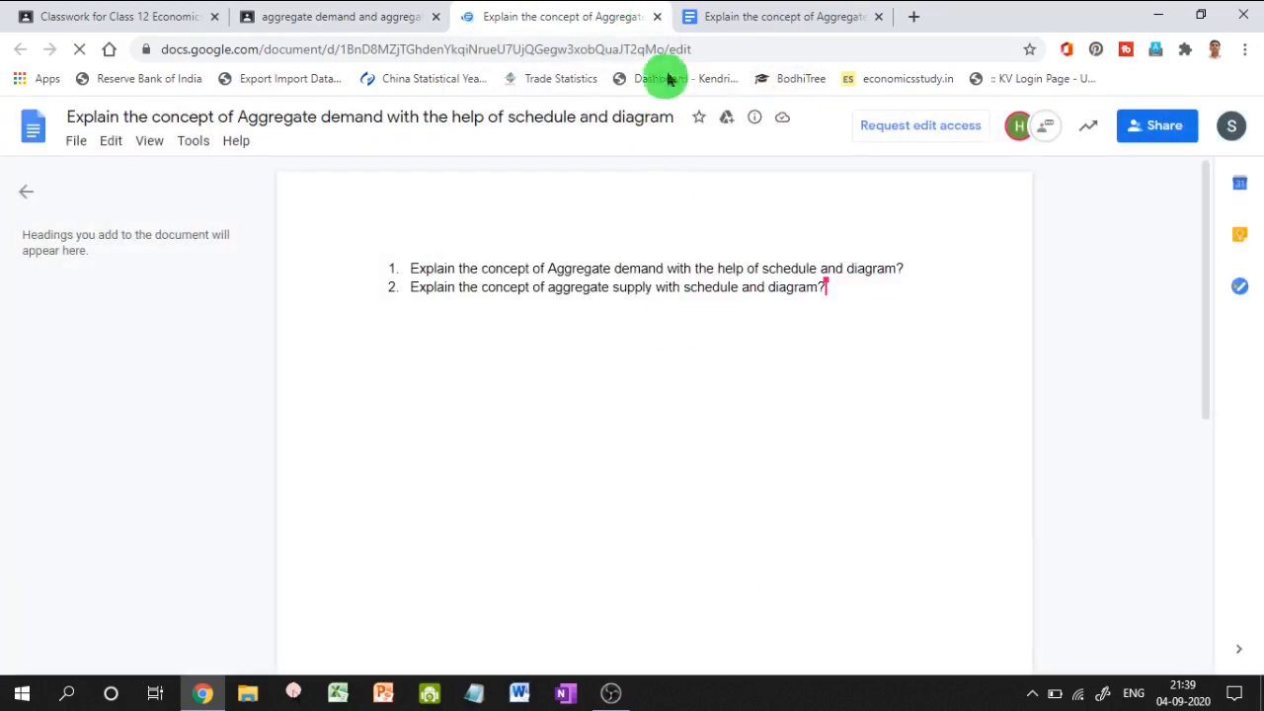
pyautogui.click(658, 17)
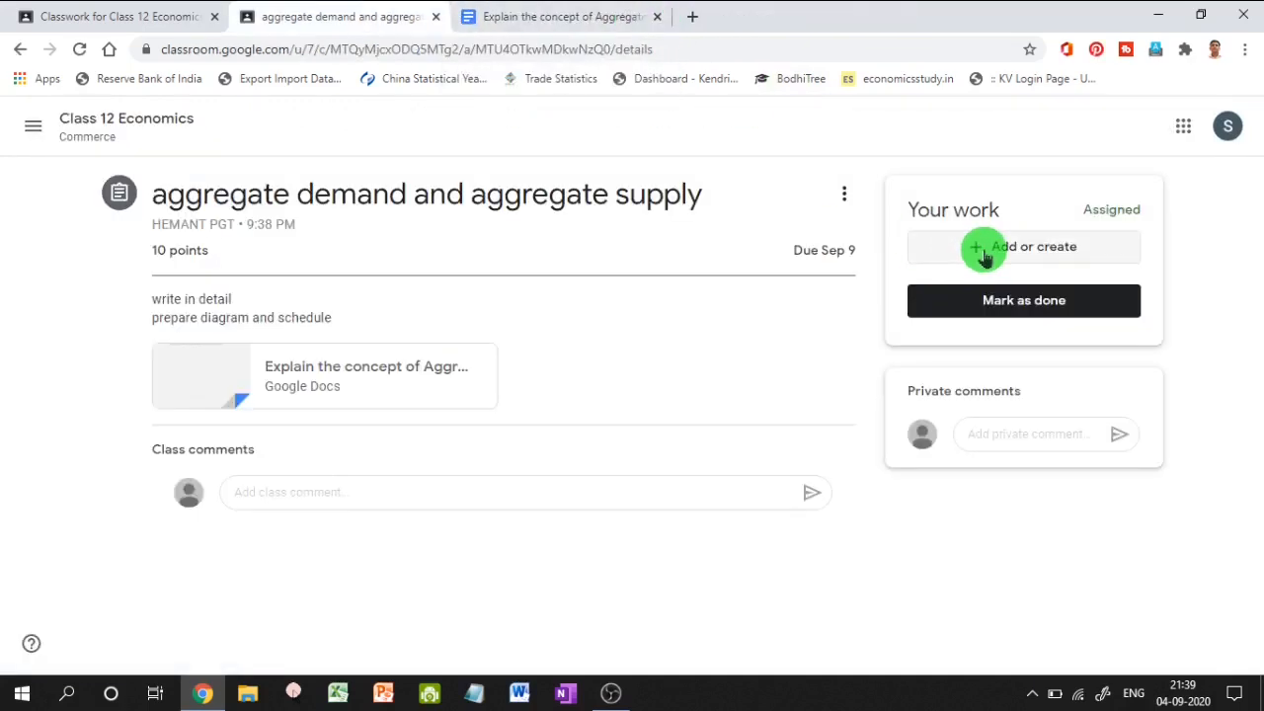
# Upload "DETERMINATION OF INCOME AND OUTPUT.docx" as the student's work from E:, study material, 12 class, Notes, determination of income and output
pyautogui.click(984, 255)
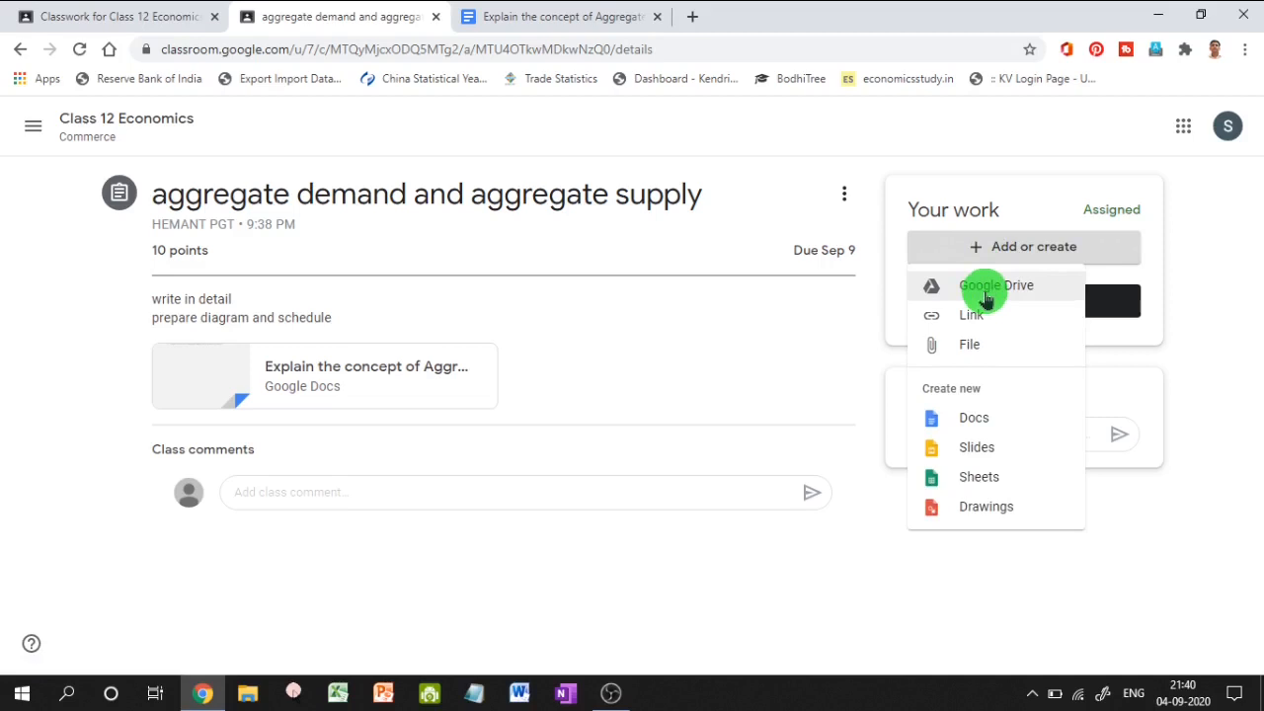
pyautogui.click(994, 348)
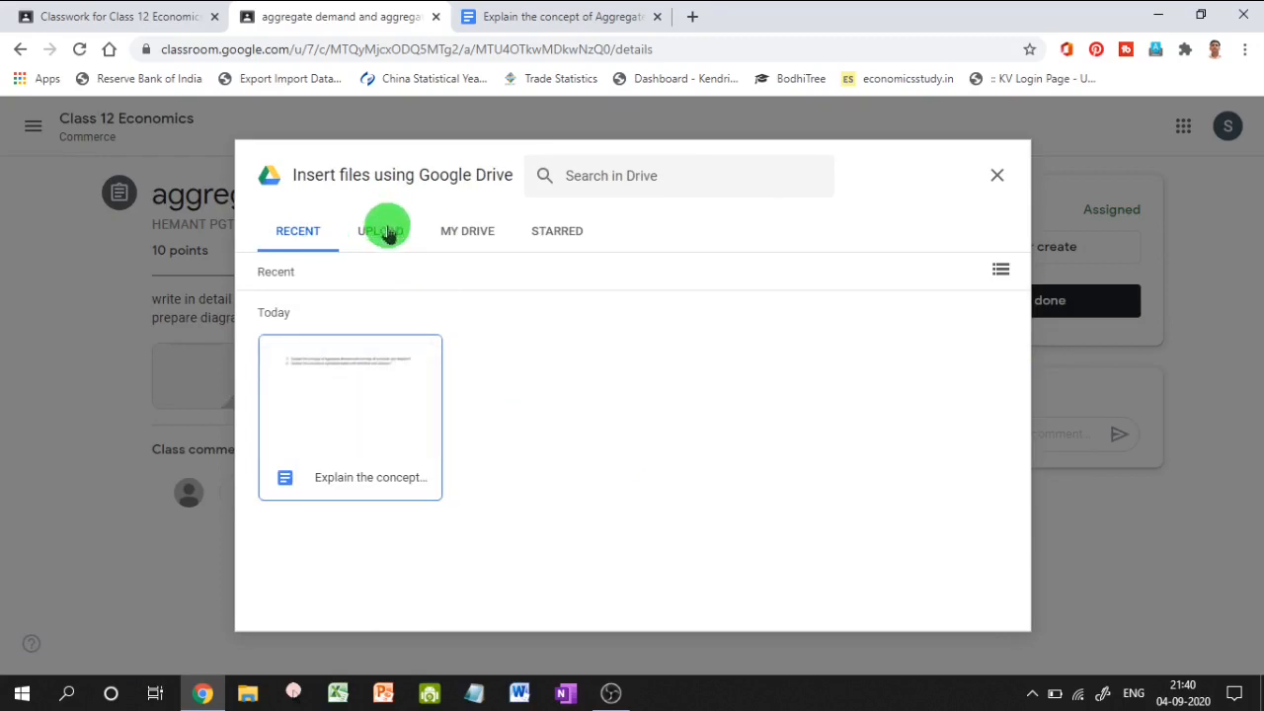
pyautogui.click(385, 232)
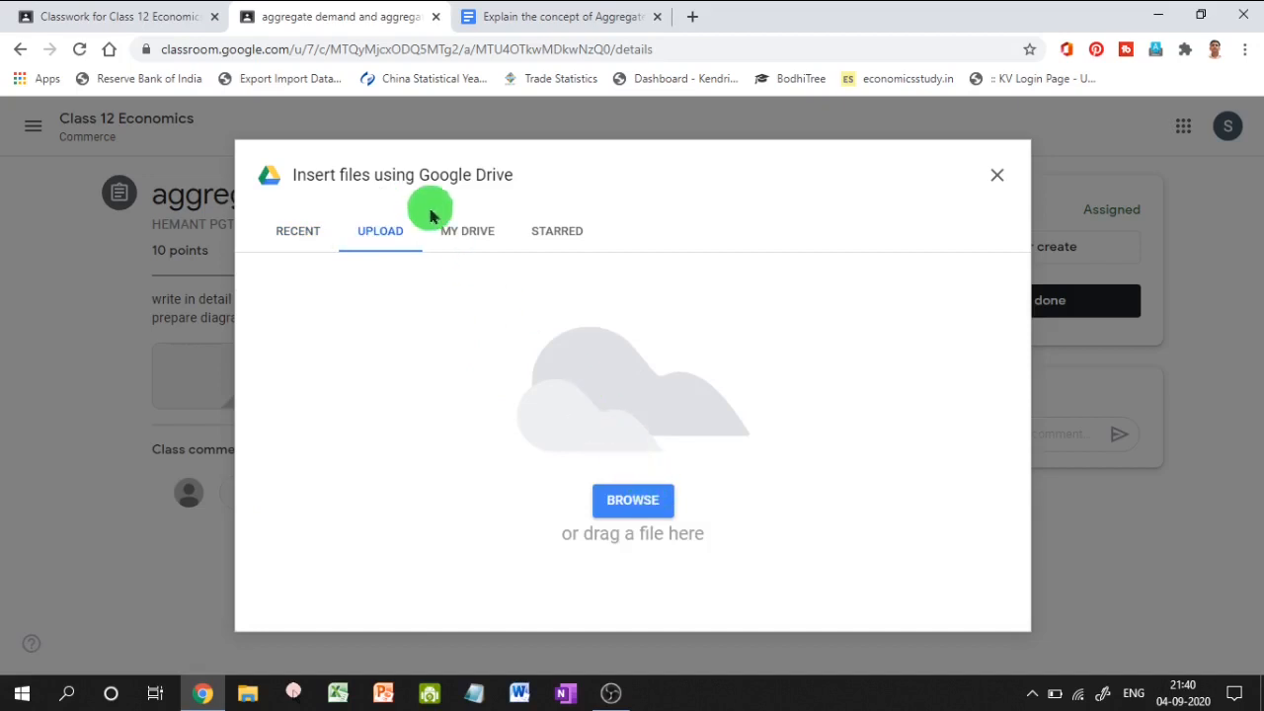
pyautogui.click(643, 504)
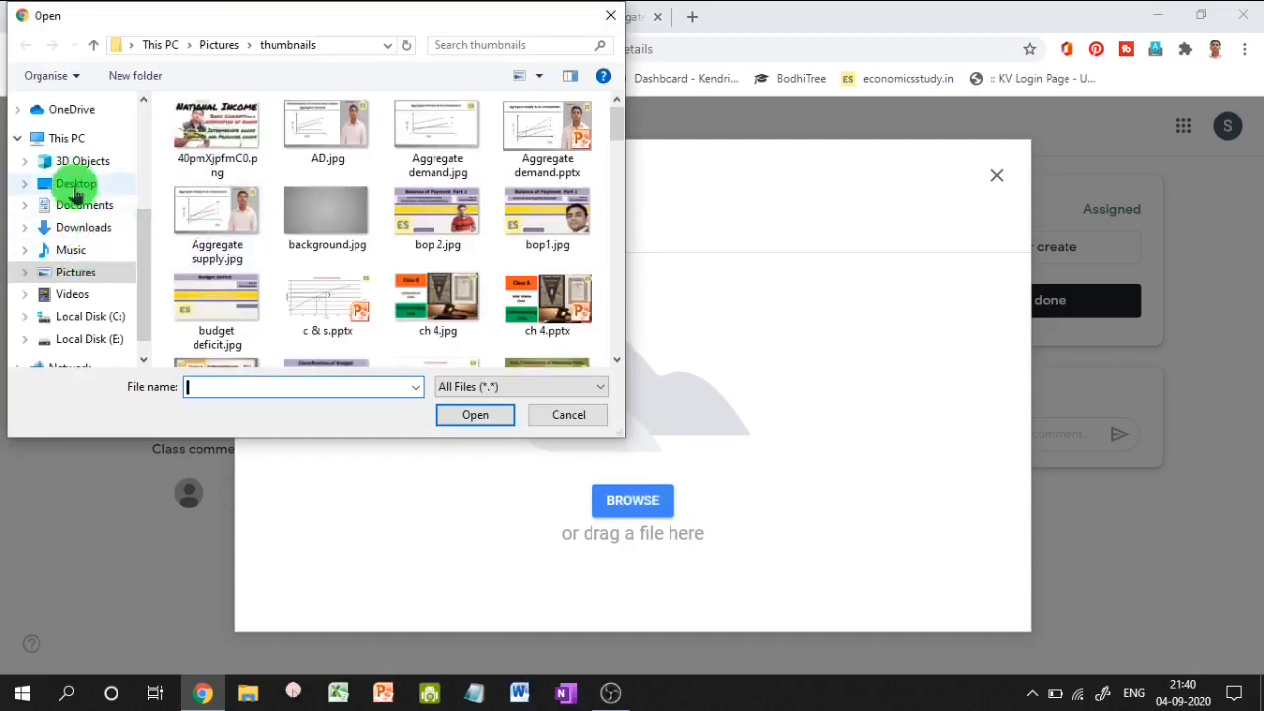
pyautogui.click(89, 339)
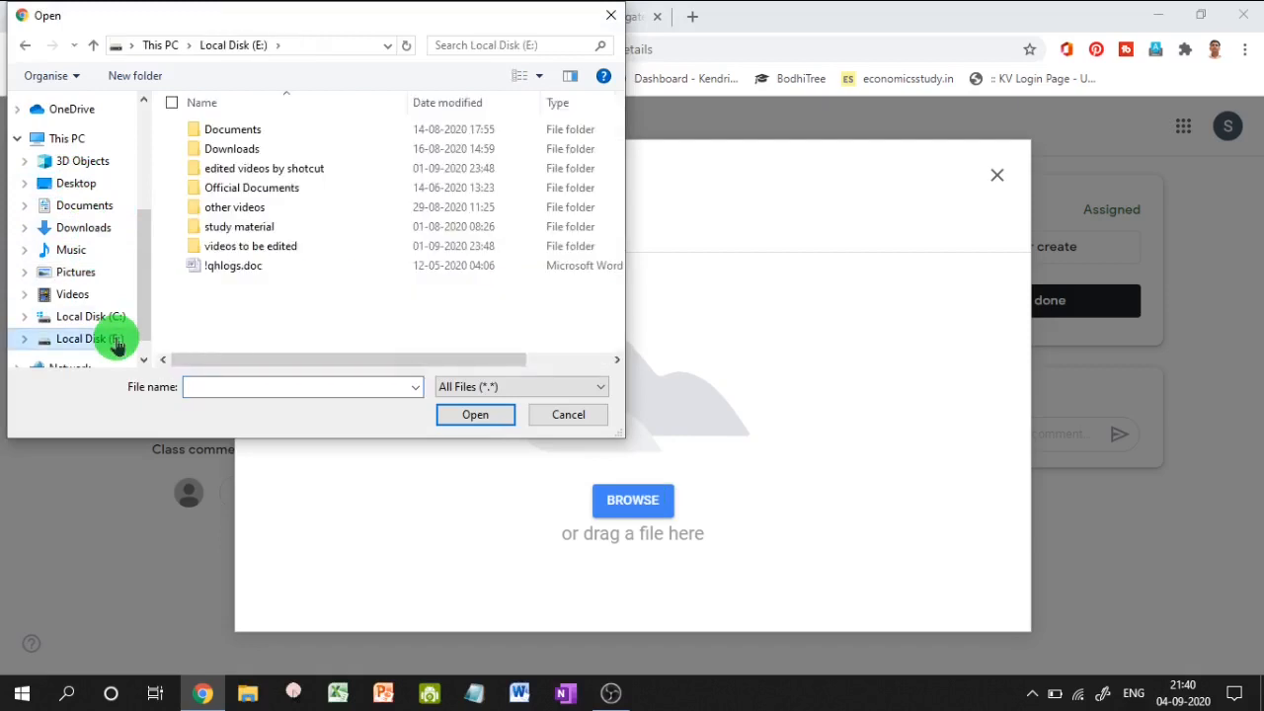
pyautogui.doubleClick(292, 234)
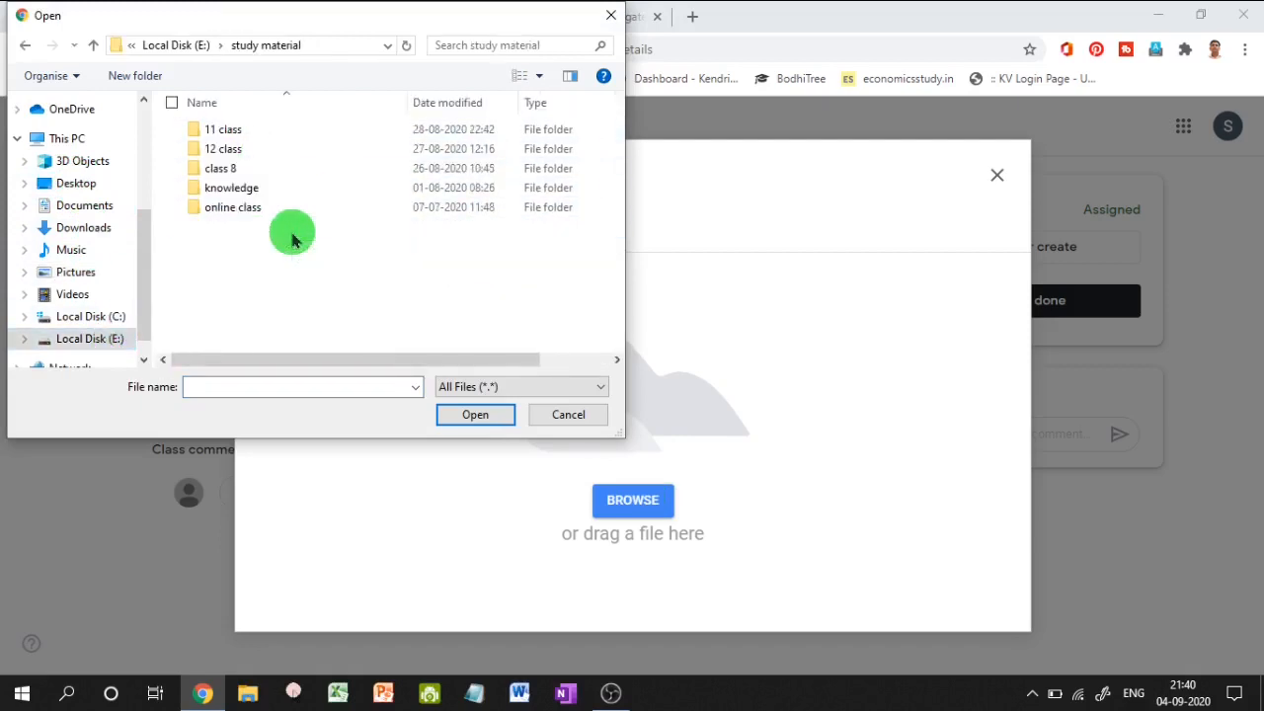
pyautogui.doubleClick(267, 148)
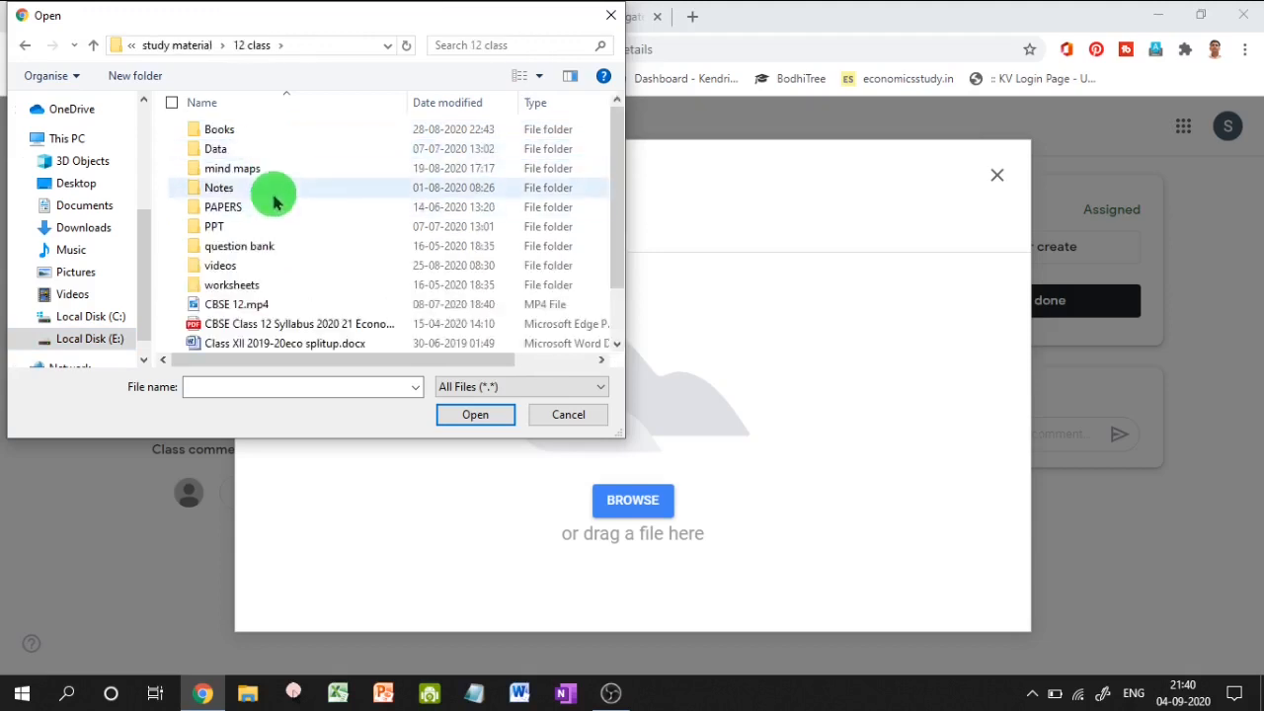
pyautogui.doubleClick(281, 187)
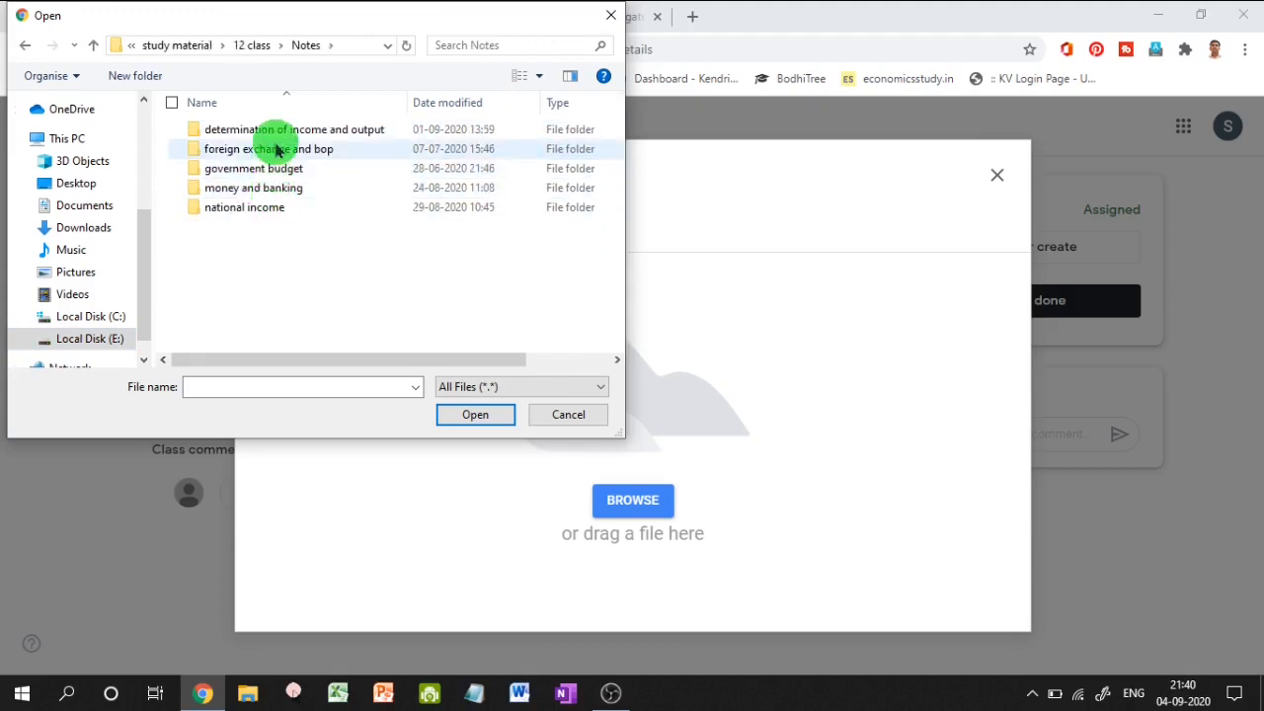
pyautogui.click(277, 131)
pyautogui.doubleClick(277, 131)
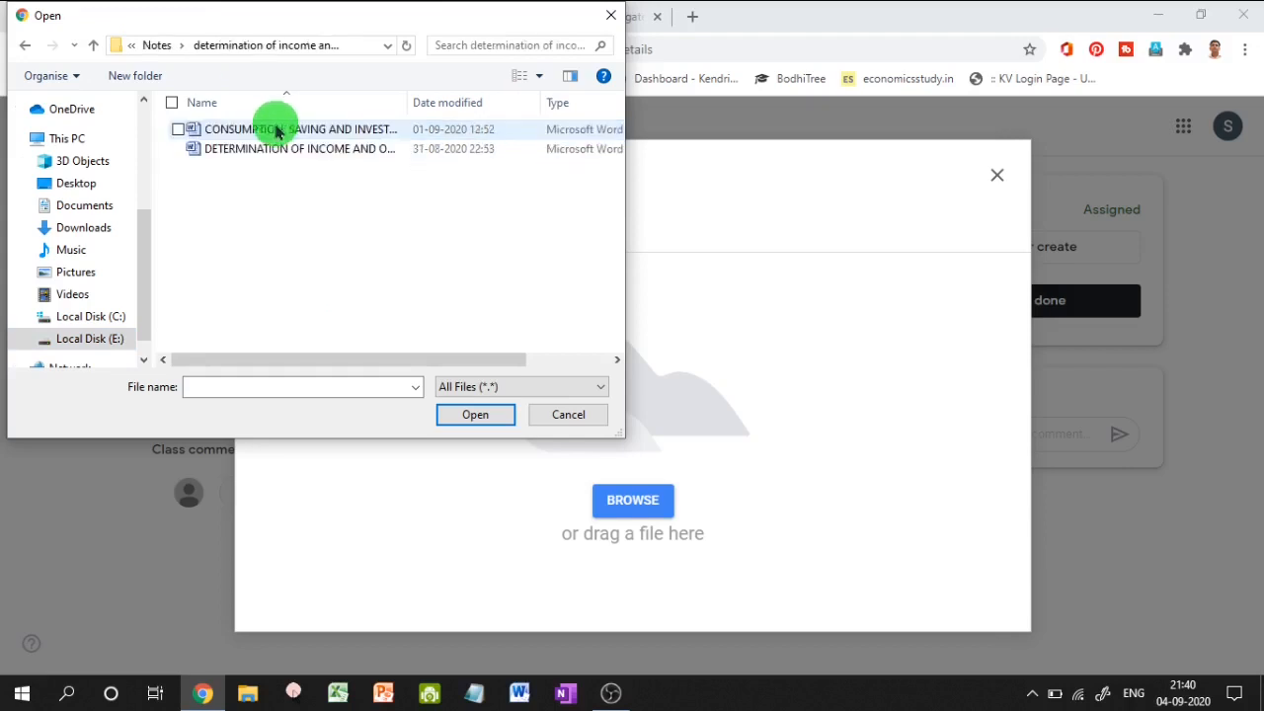
pyautogui.doubleClick(280, 151)
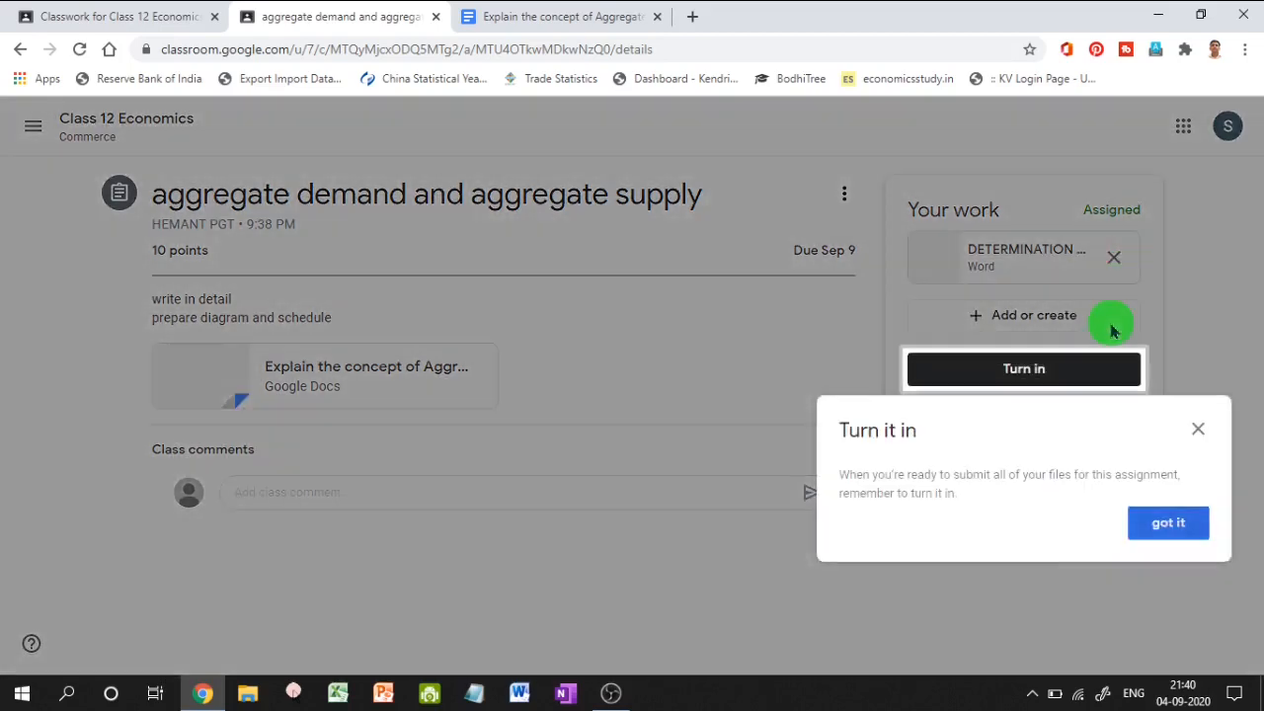
# Dismiss the submission tip and turn in the student's work with the attached Word file
pyautogui.click(1199, 431)
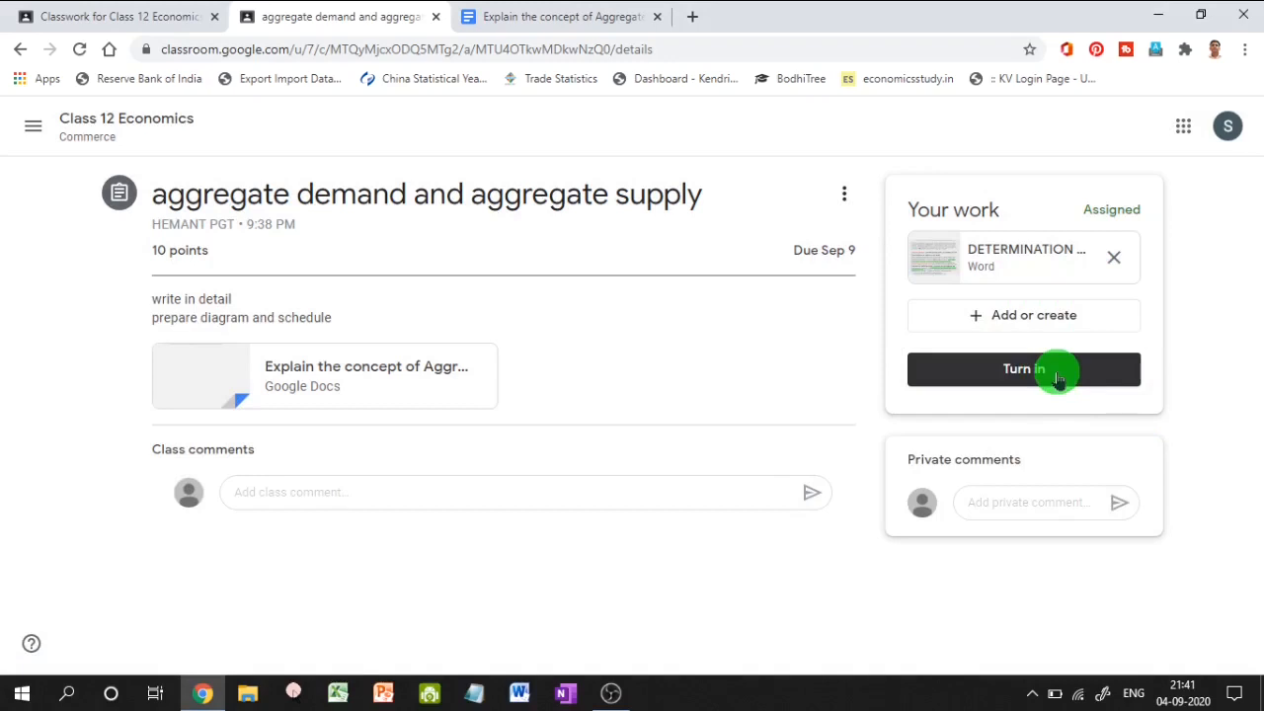
pyautogui.click(1058, 378)
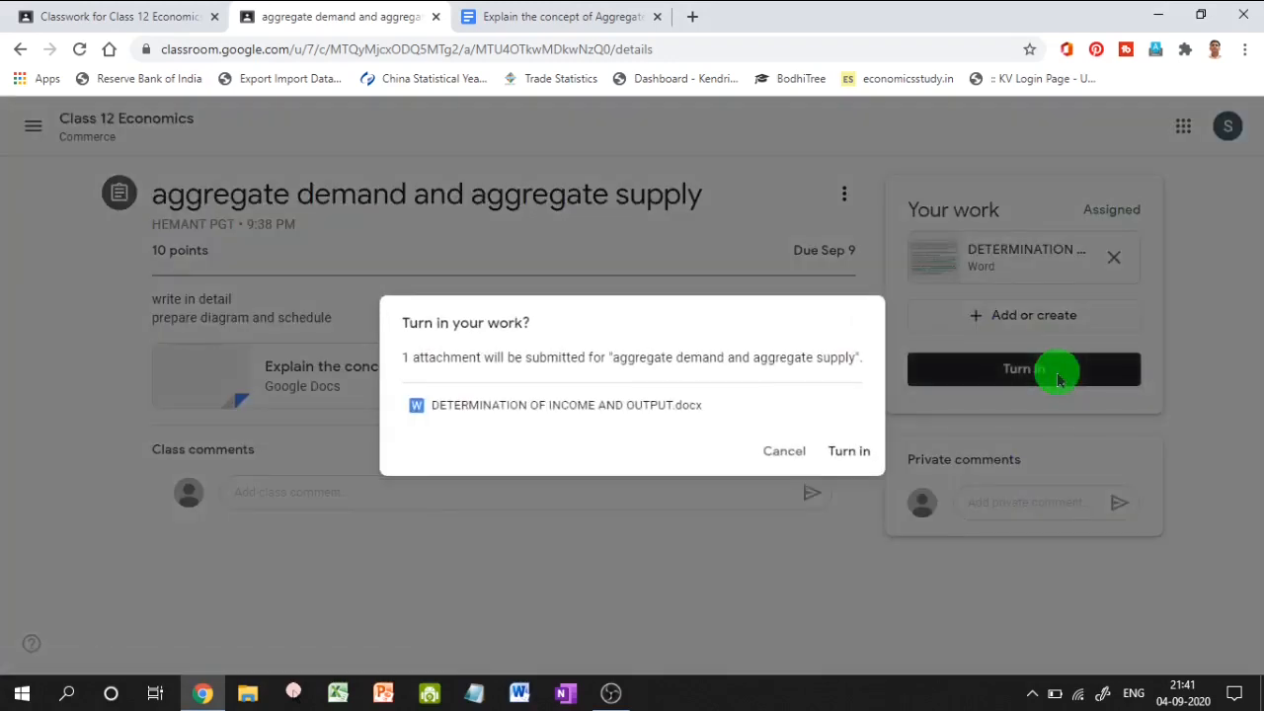
pyautogui.click(855, 460)
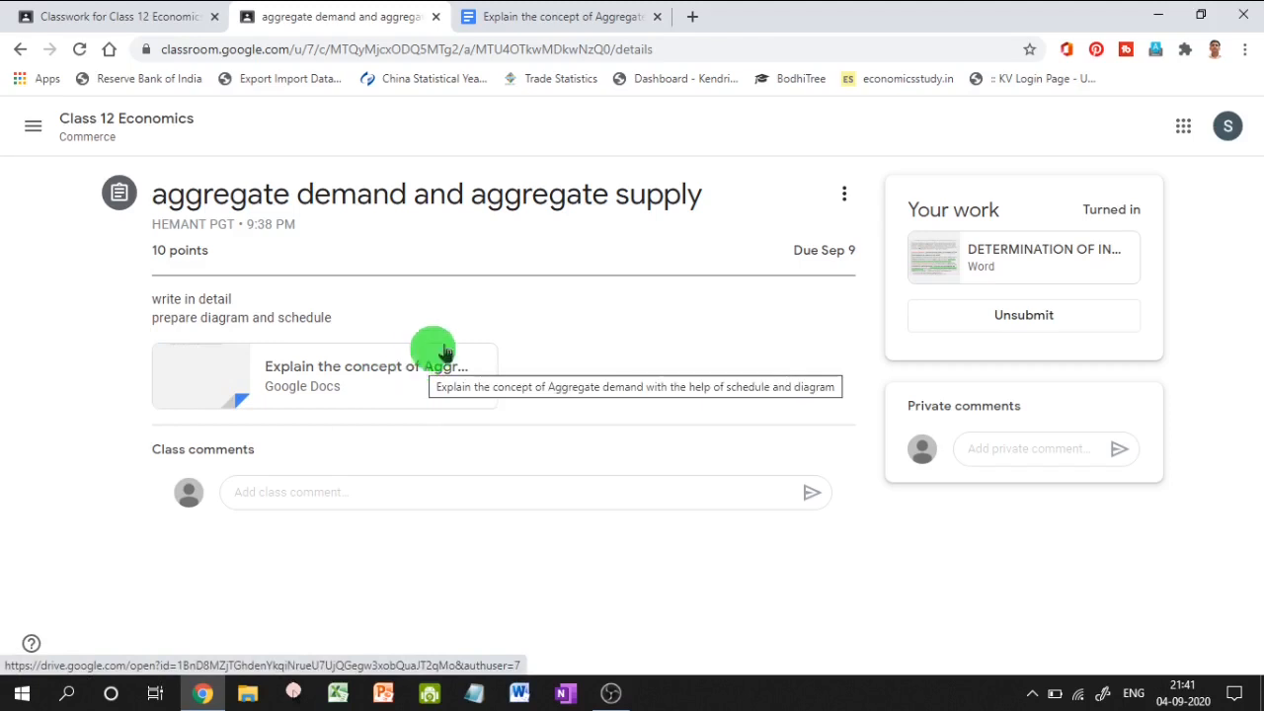
# Switch back to the teacher account and open the "aggregate demand and aggregate supply" assignment's student work in Class 12 Economics
pyautogui.click(1232, 131)
pyautogui.click(981, 475)
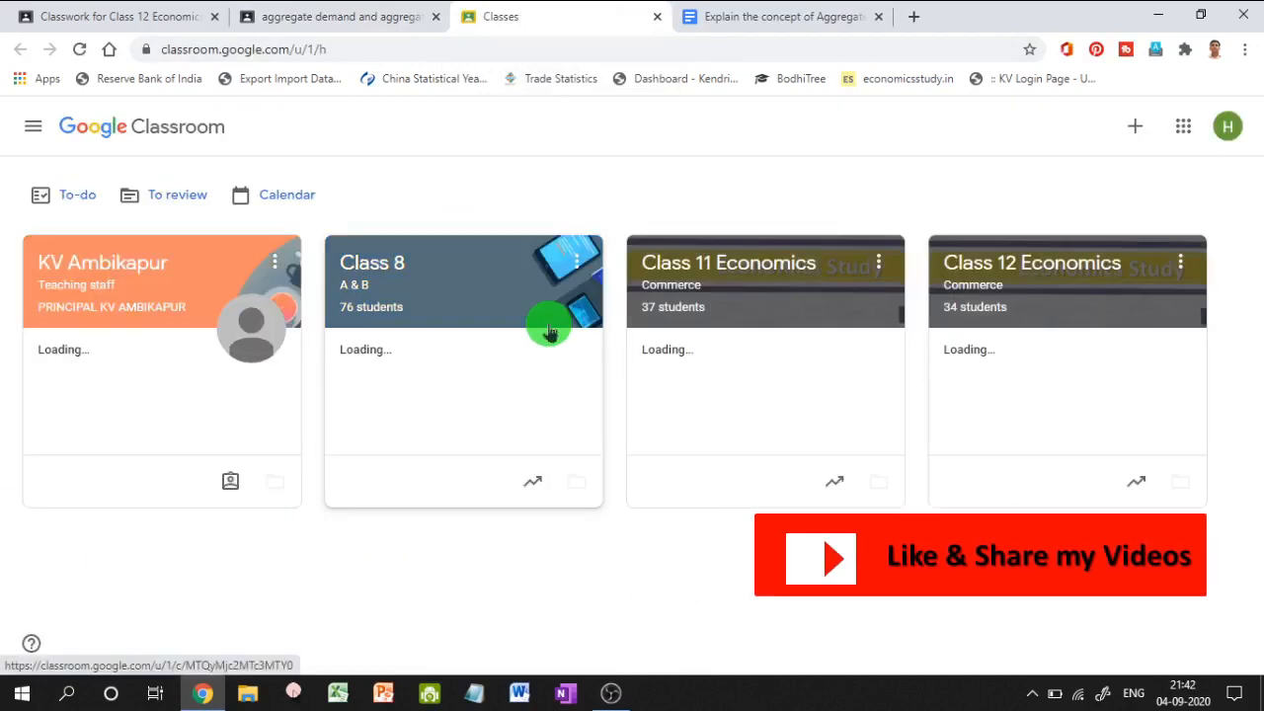
pyautogui.click(995, 267)
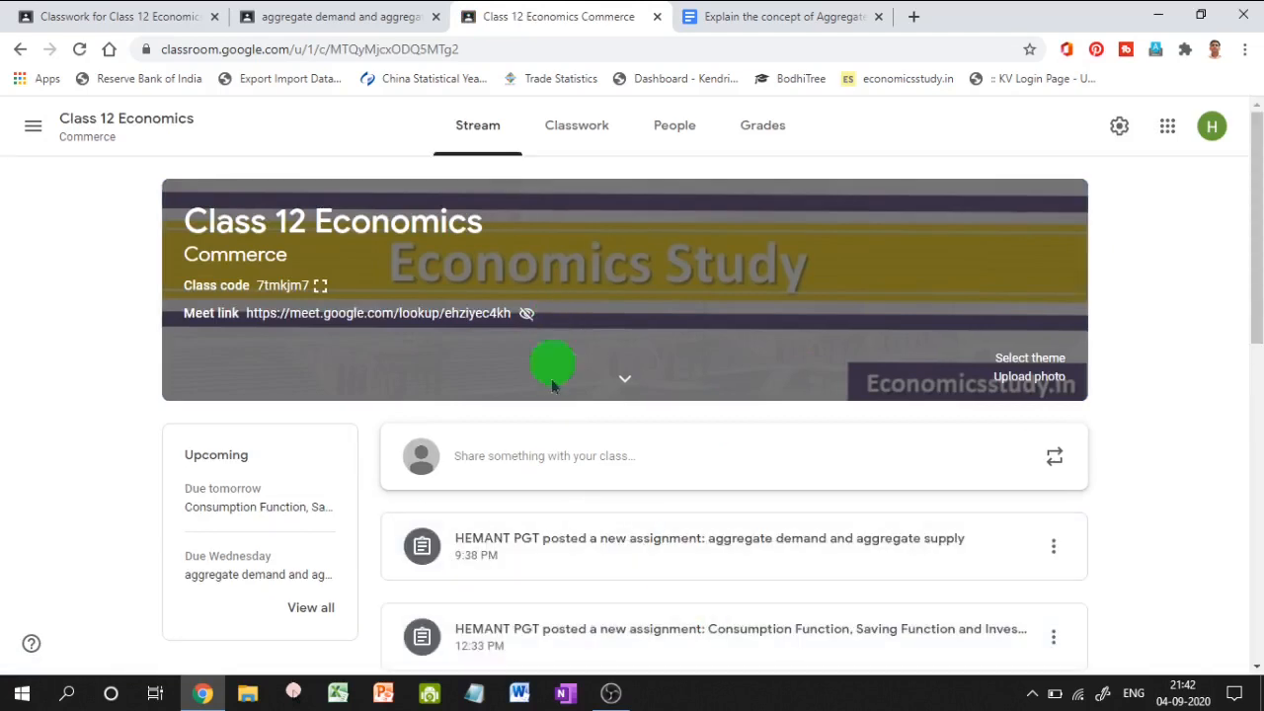
pyautogui.click(615, 551)
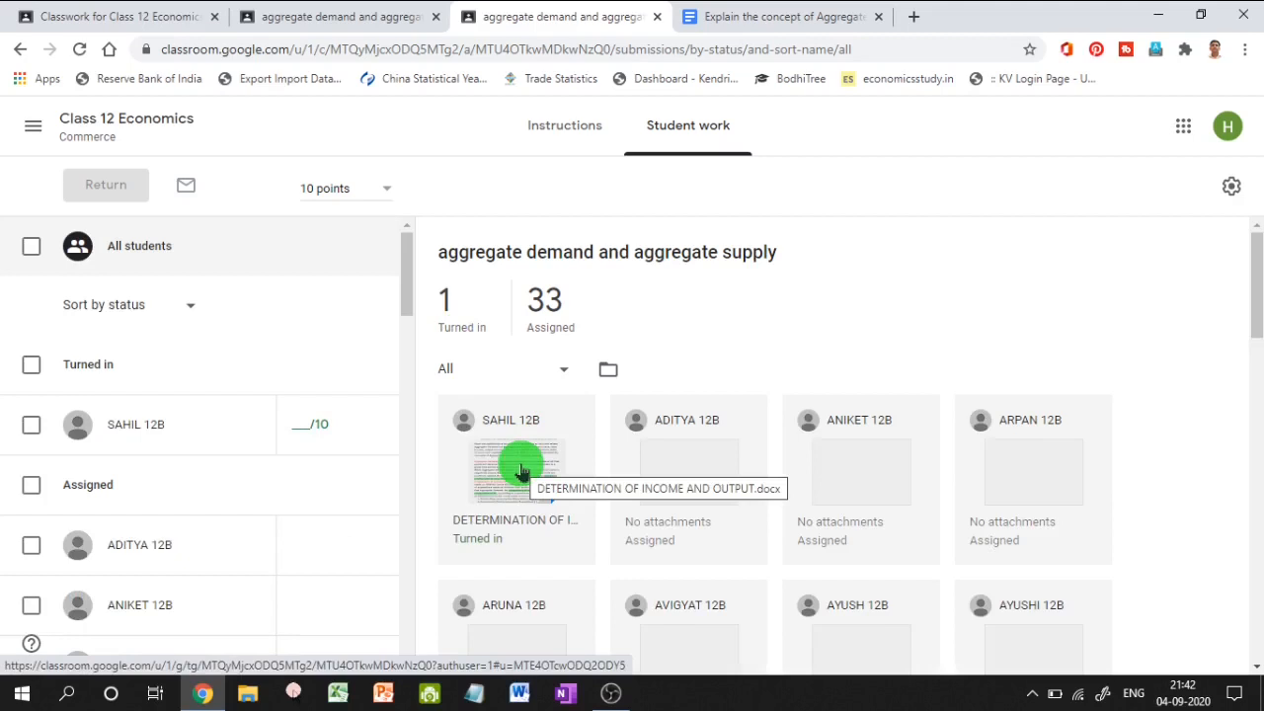
# Open the student's turned-in "DETERMINATION OF INCOME AND OUTPUT.docx" and read through its content
pyautogui.click(522, 471)
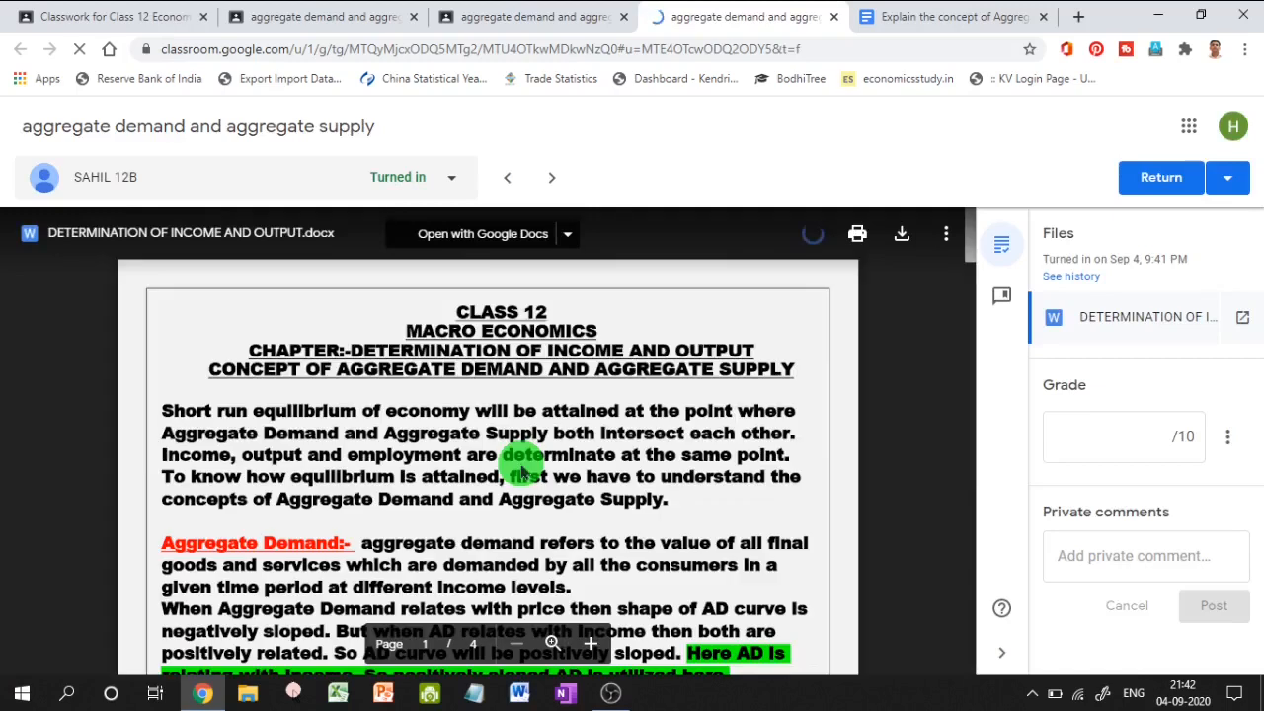
pyautogui.click(868, 350)
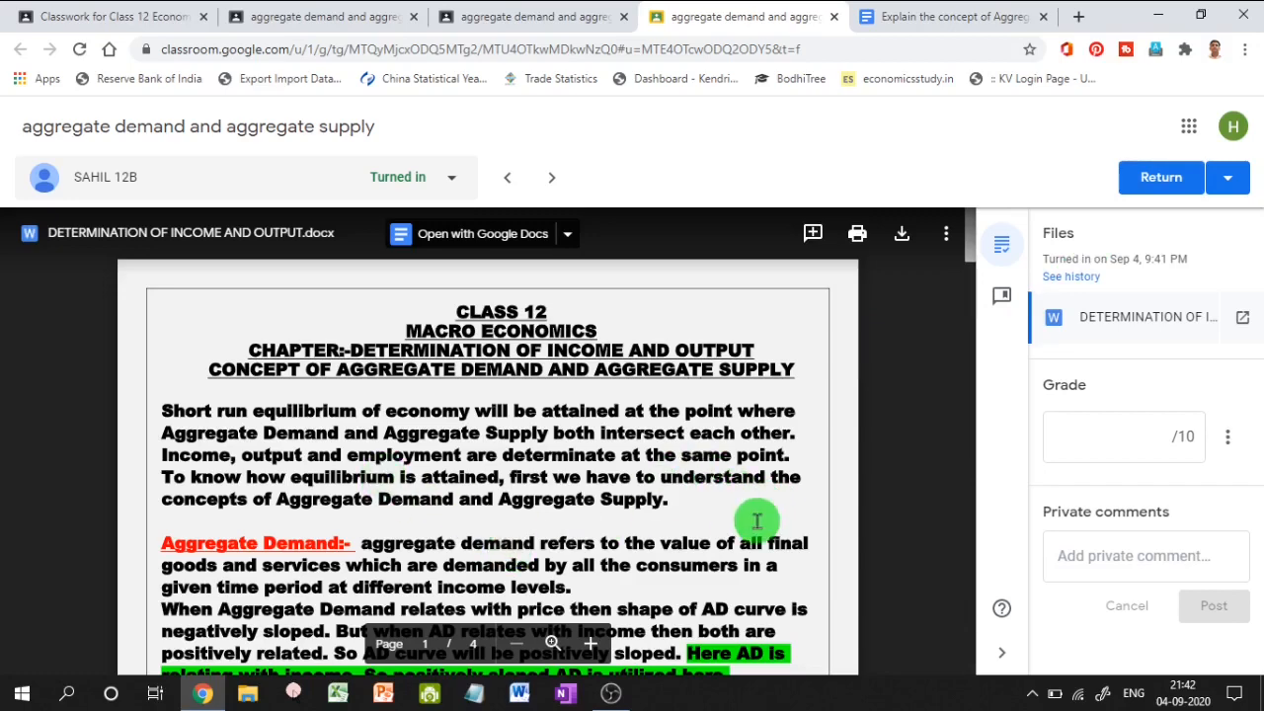
pyautogui.scroll(-10, 757, 521)
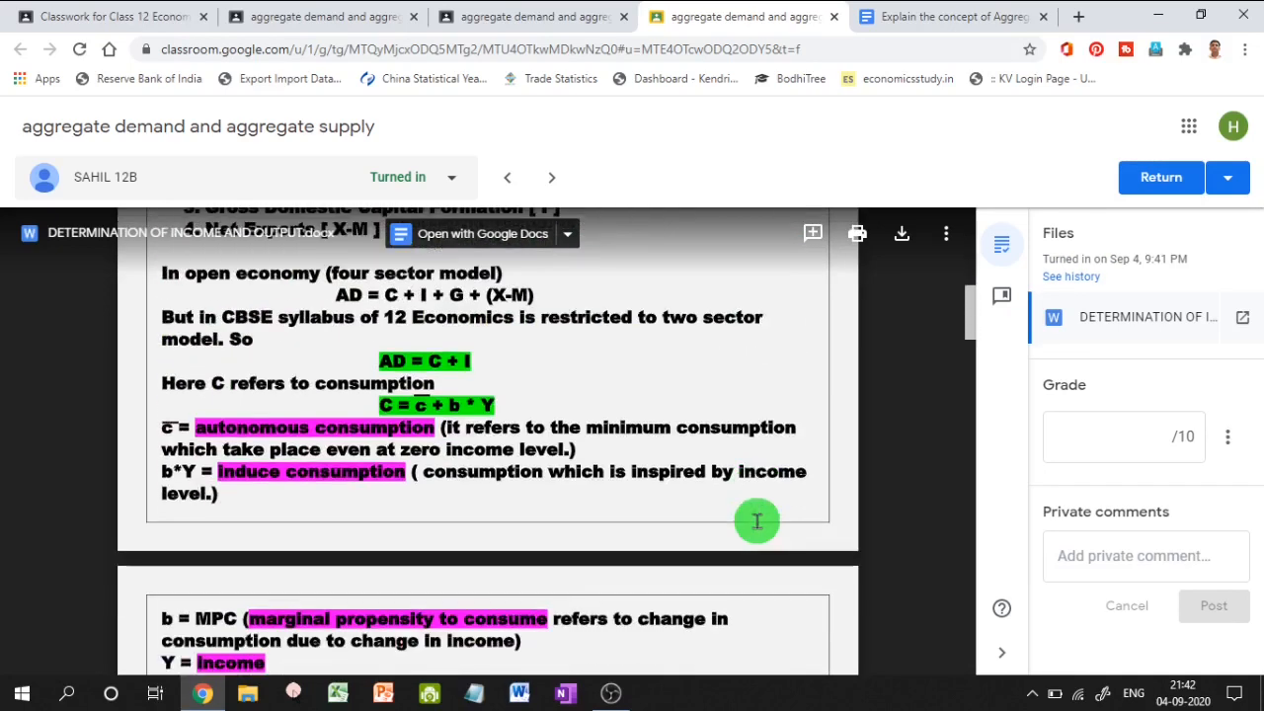
# Grade the student's submission 10 out of 10 and post the private comment "good work"
pyautogui.click(1125, 433)
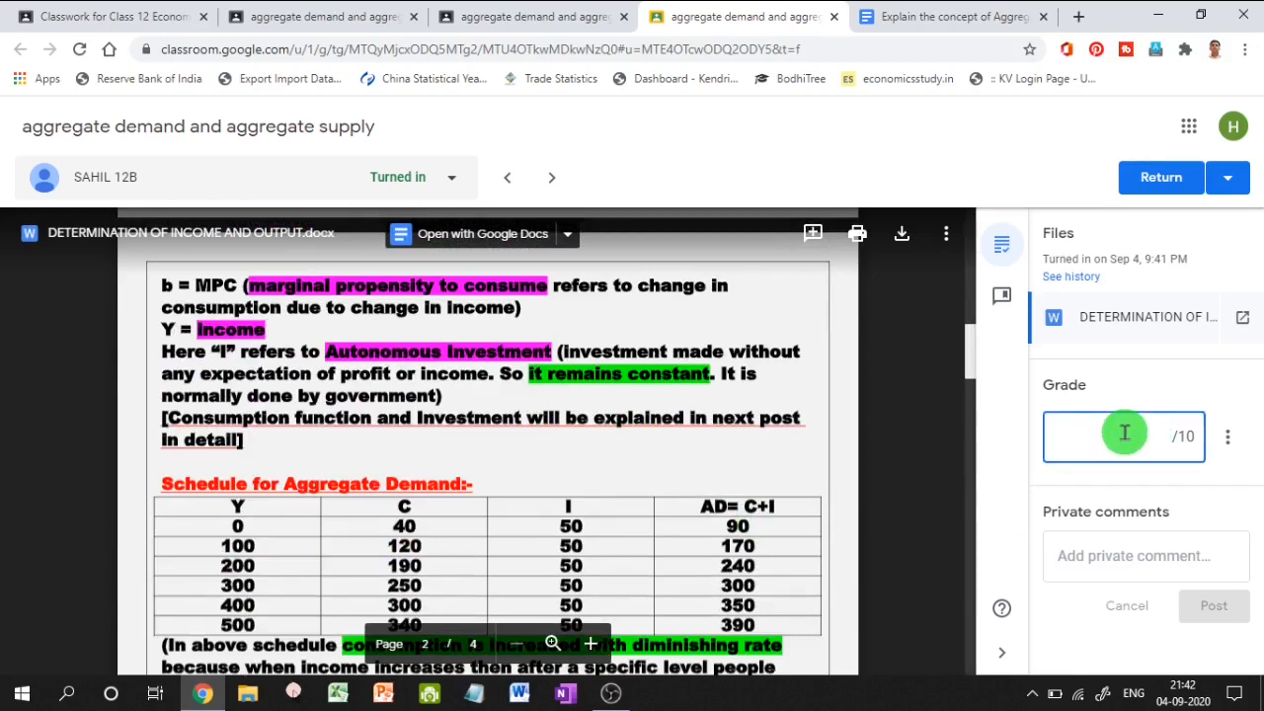
pyautogui.write('10')
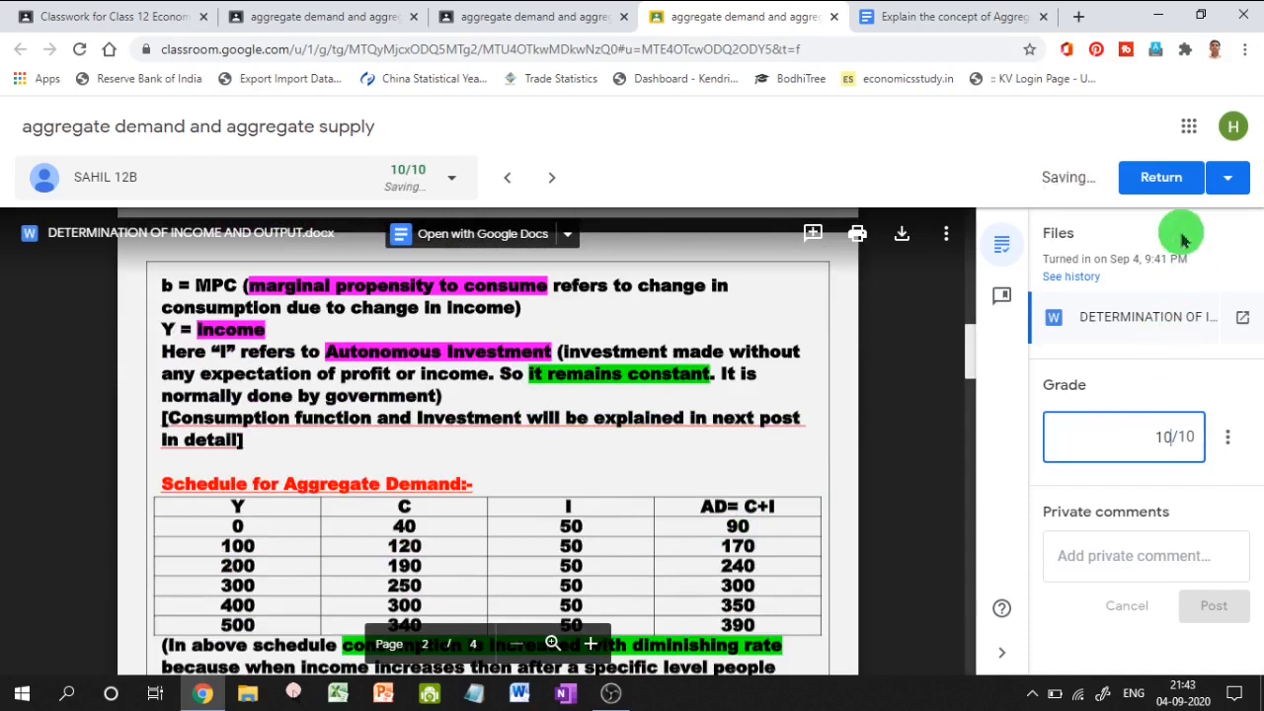
pyautogui.click(1139, 553)
pyautogui.write('good ')
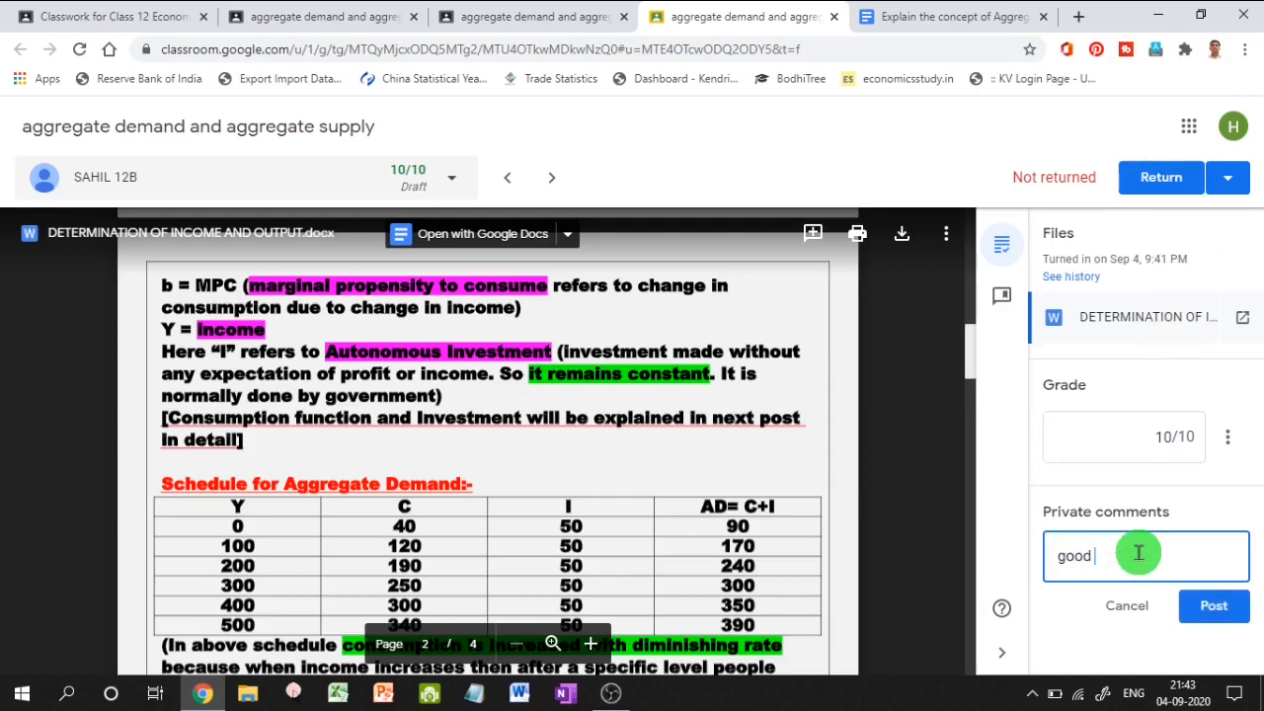
pyautogui.write('work')
pyautogui.click(1193, 621)
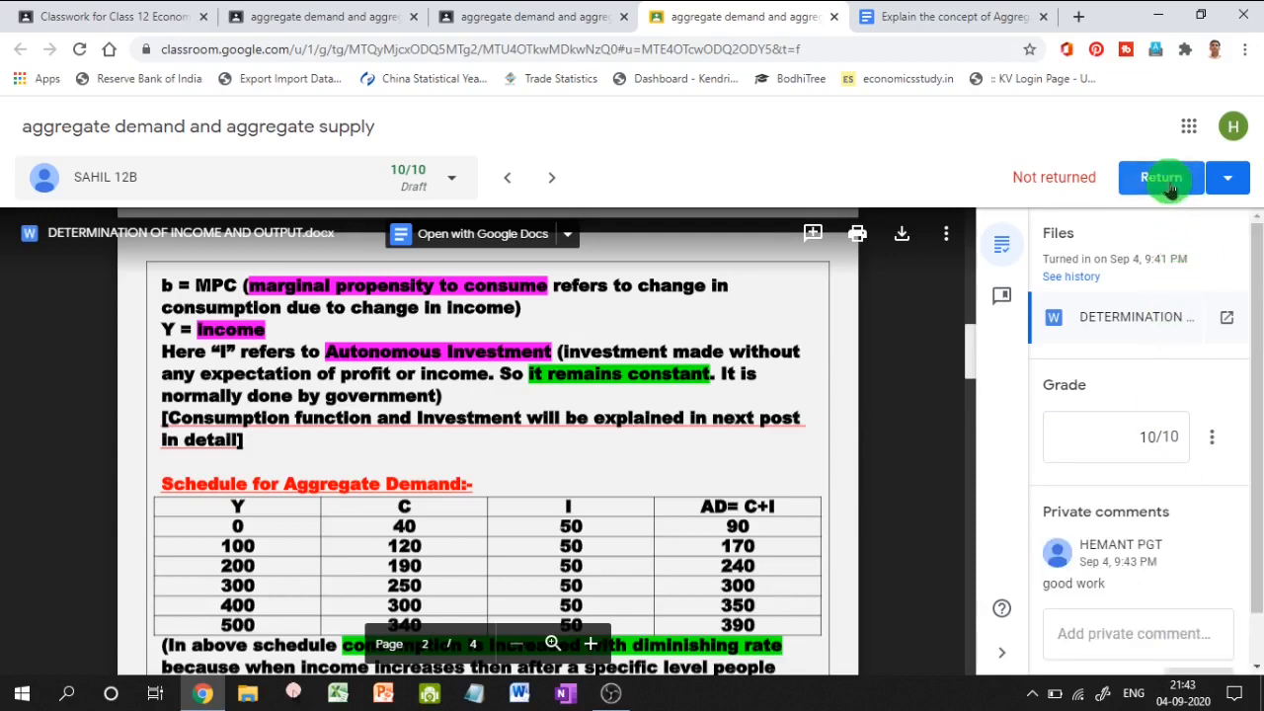
# Return the graded submission to the student, and open the "aggregate demand and aggregate supply" assignment from the student account's class stream
pyautogui.click(1228, 182)
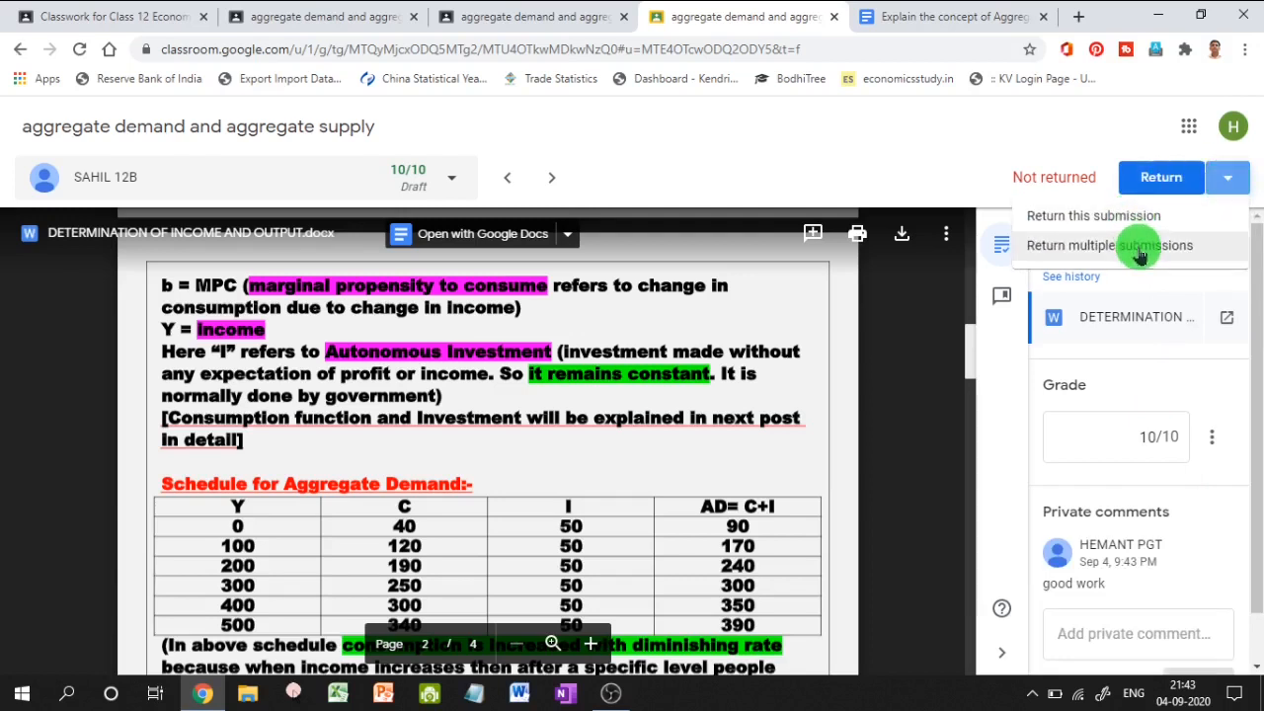
pyautogui.click(1162, 189)
pyautogui.click(1162, 187)
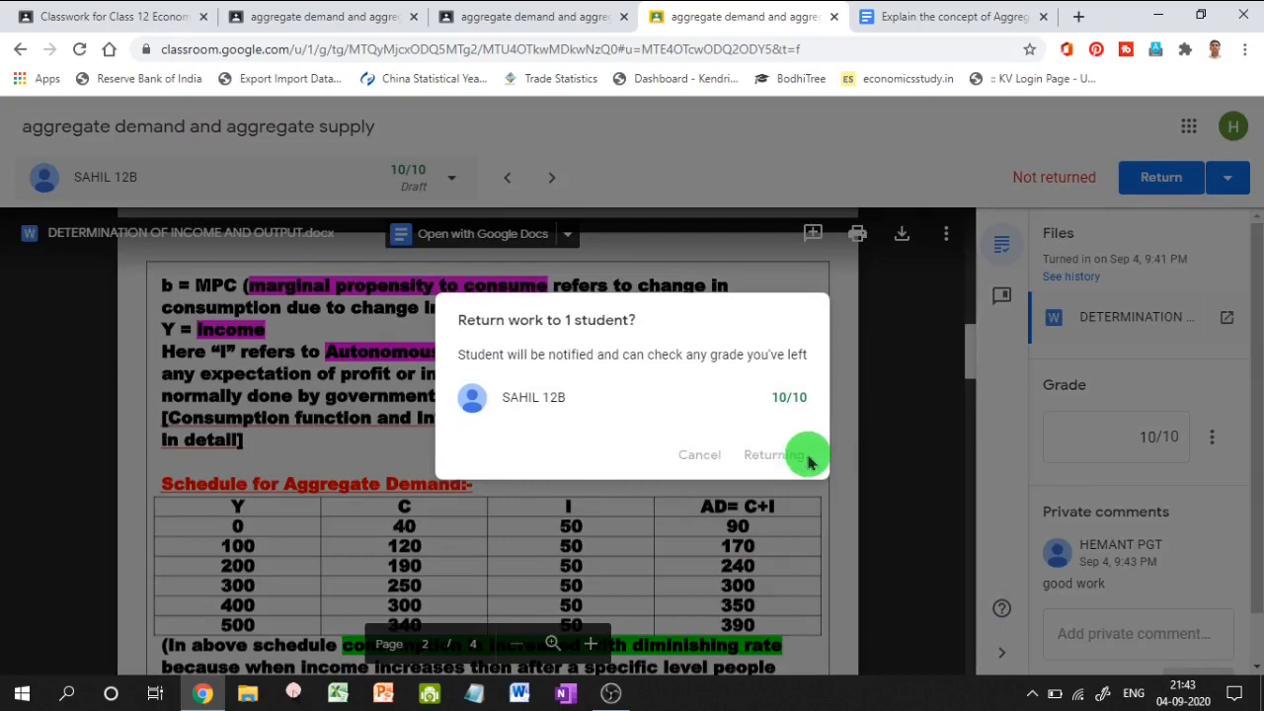
pyautogui.click(806, 458)
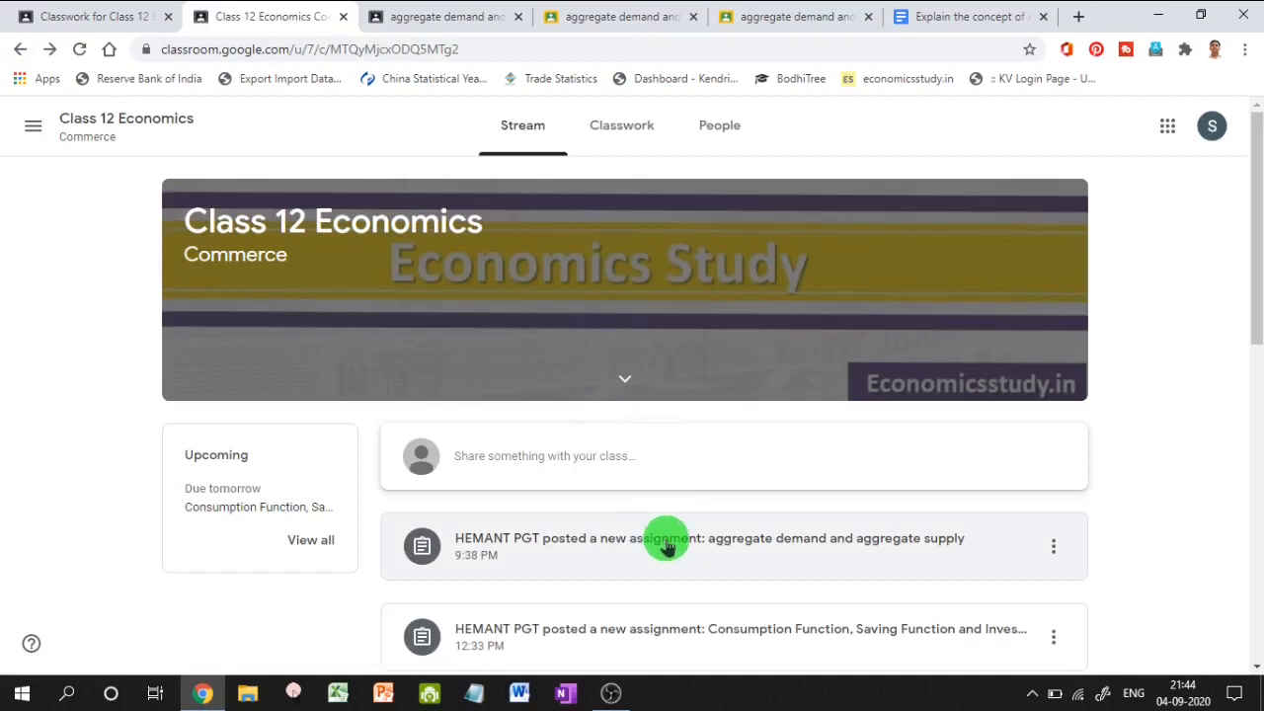
pyautogui.click(667, 548)
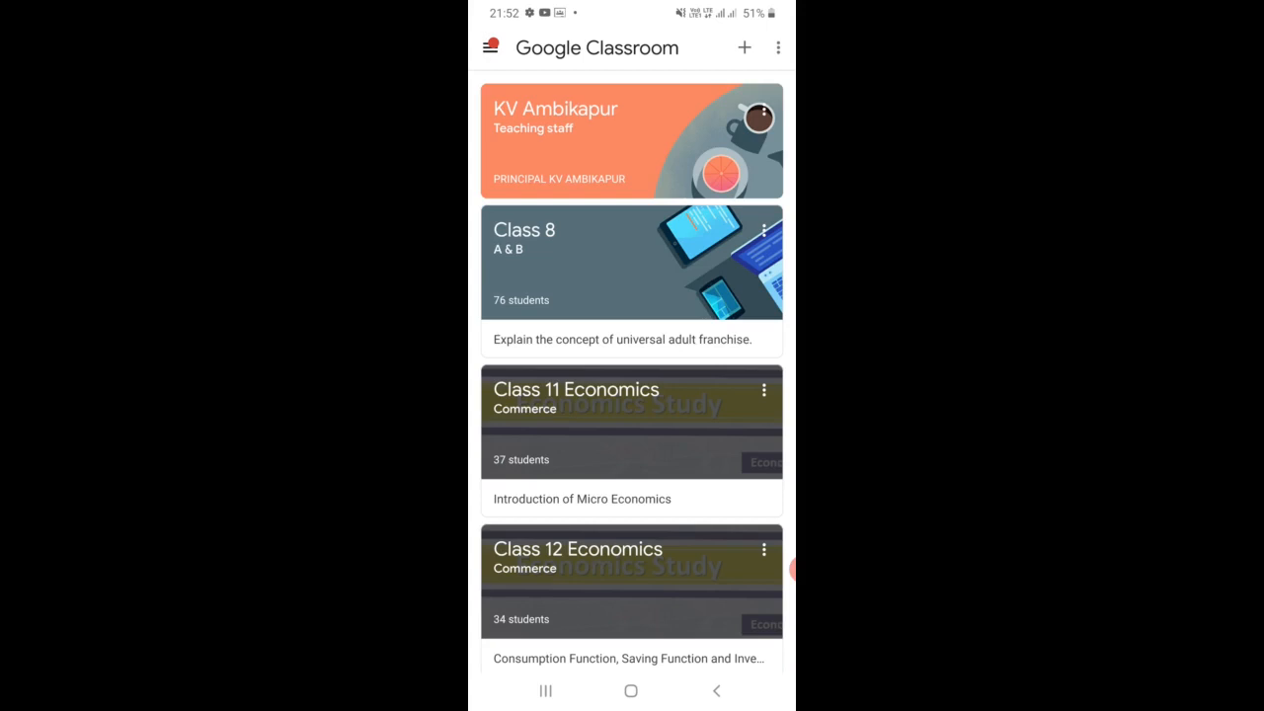
# In Class 11 Economics on the mobile app, create a classwork question reading "Write the difference between Micro Economics and Macro Economics."
pyautogui.click(632, 425)
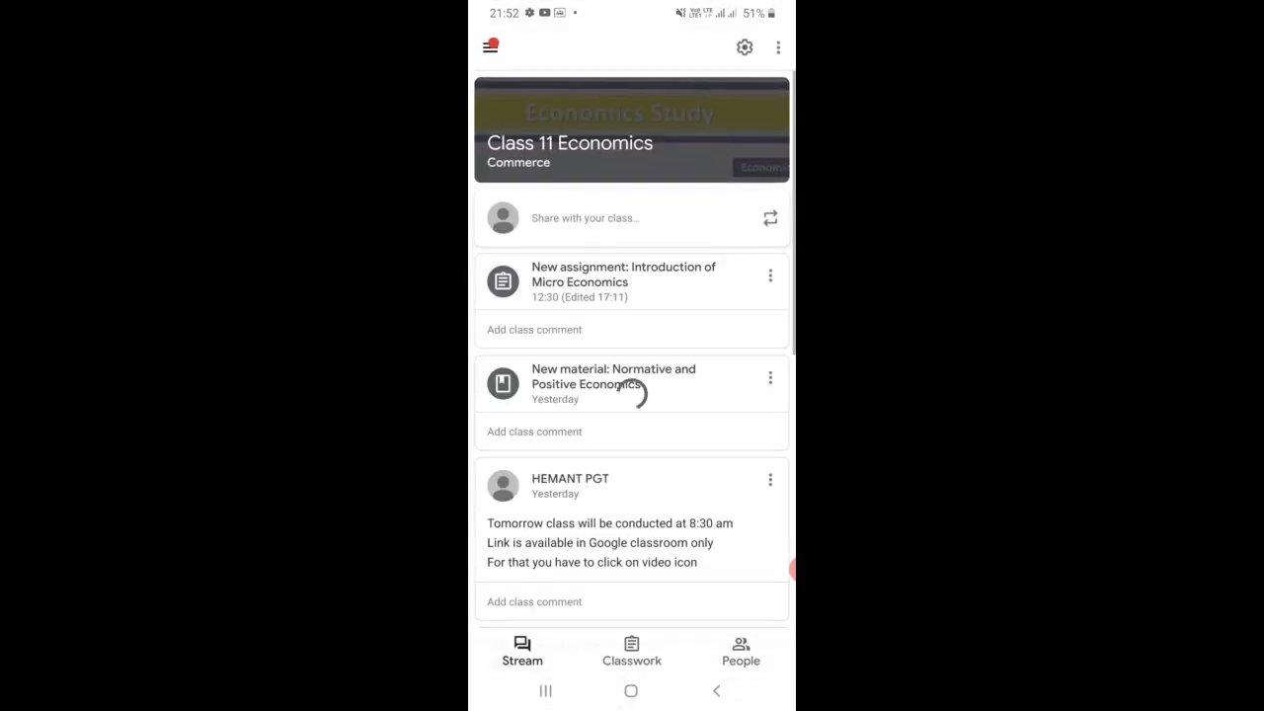
pyautogui.click(632, 652)
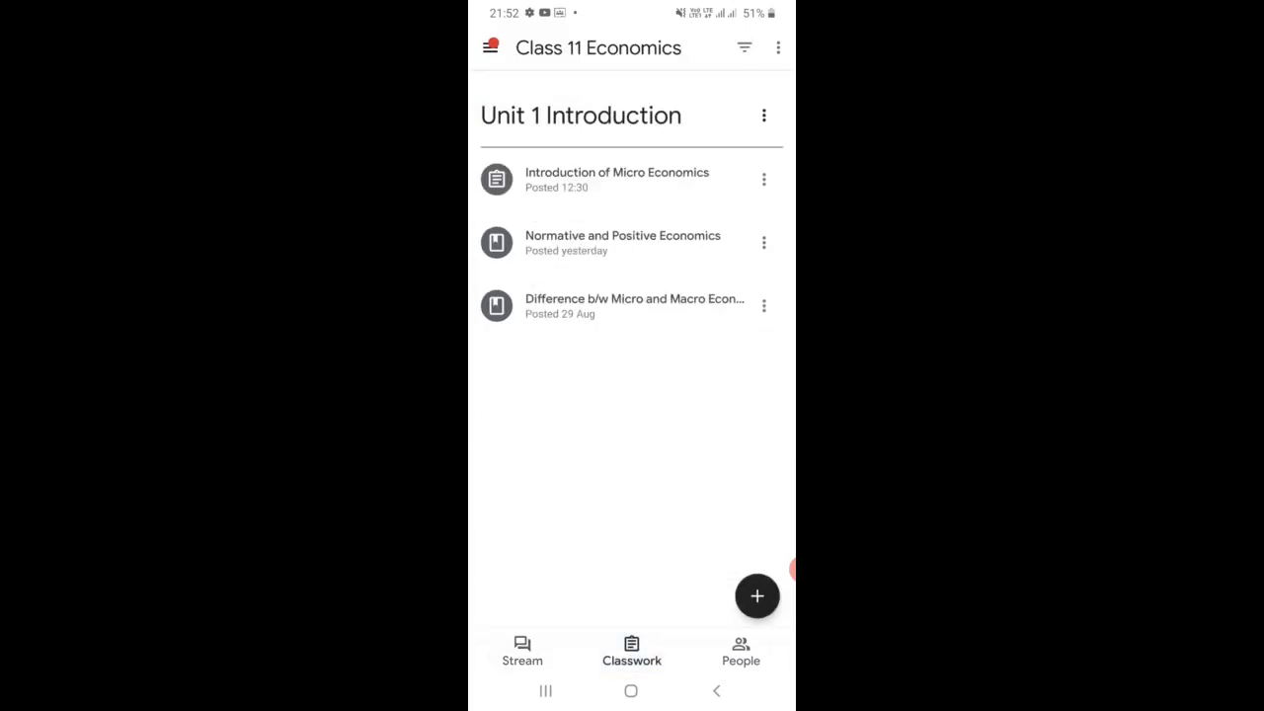
pyautogui.click(756, 596)
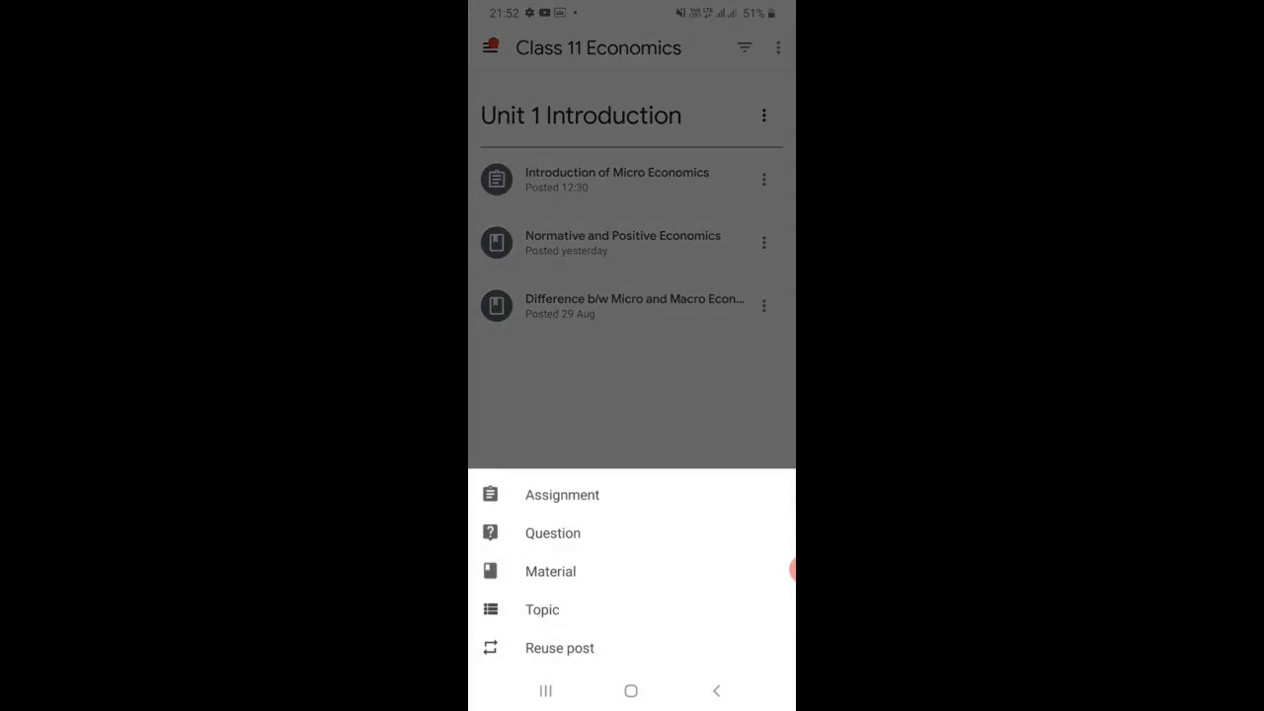
pyautogui.click(554, 532)
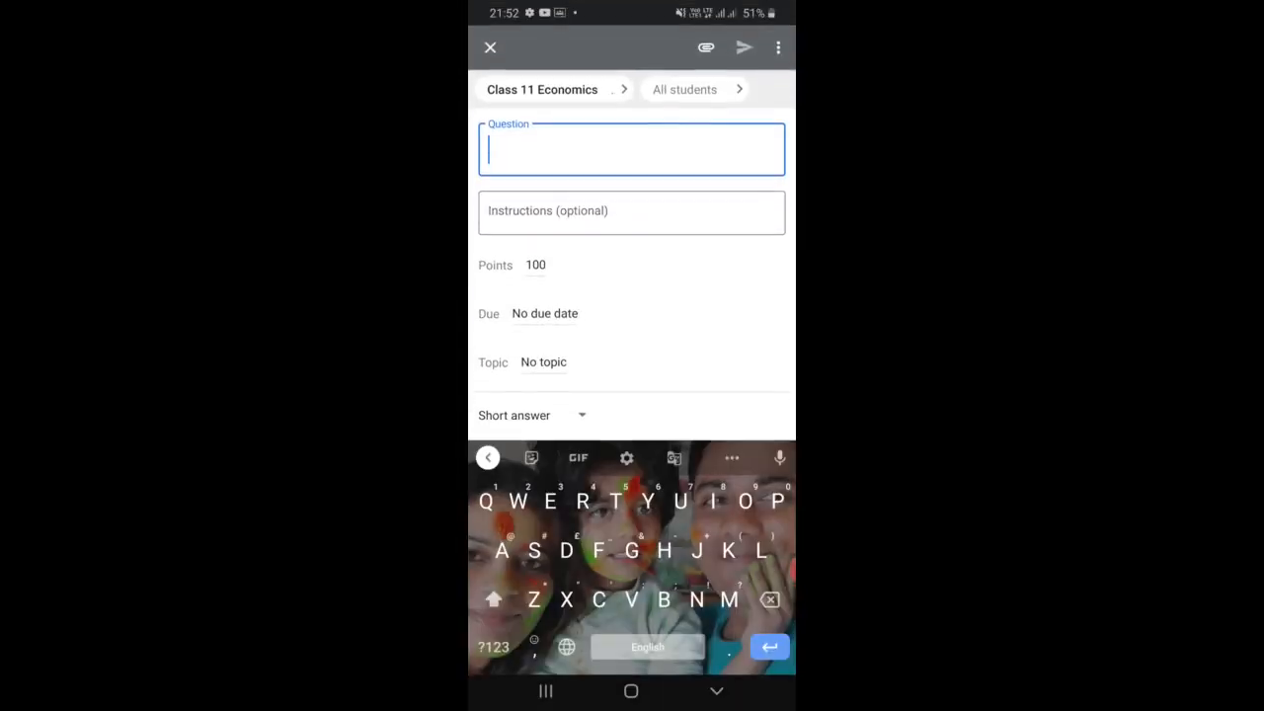
pyautogui.write('W')
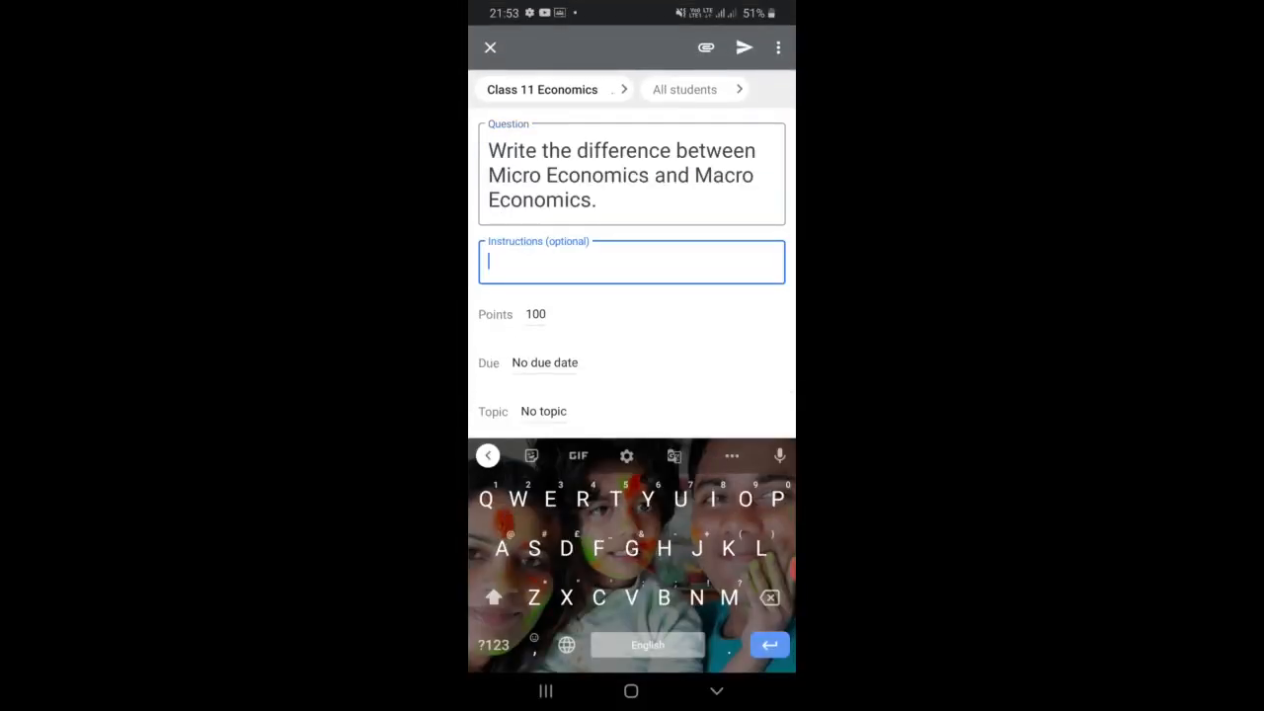
# Enter the question's instructions as "Write in tabular form"
pyautogui.write('W')
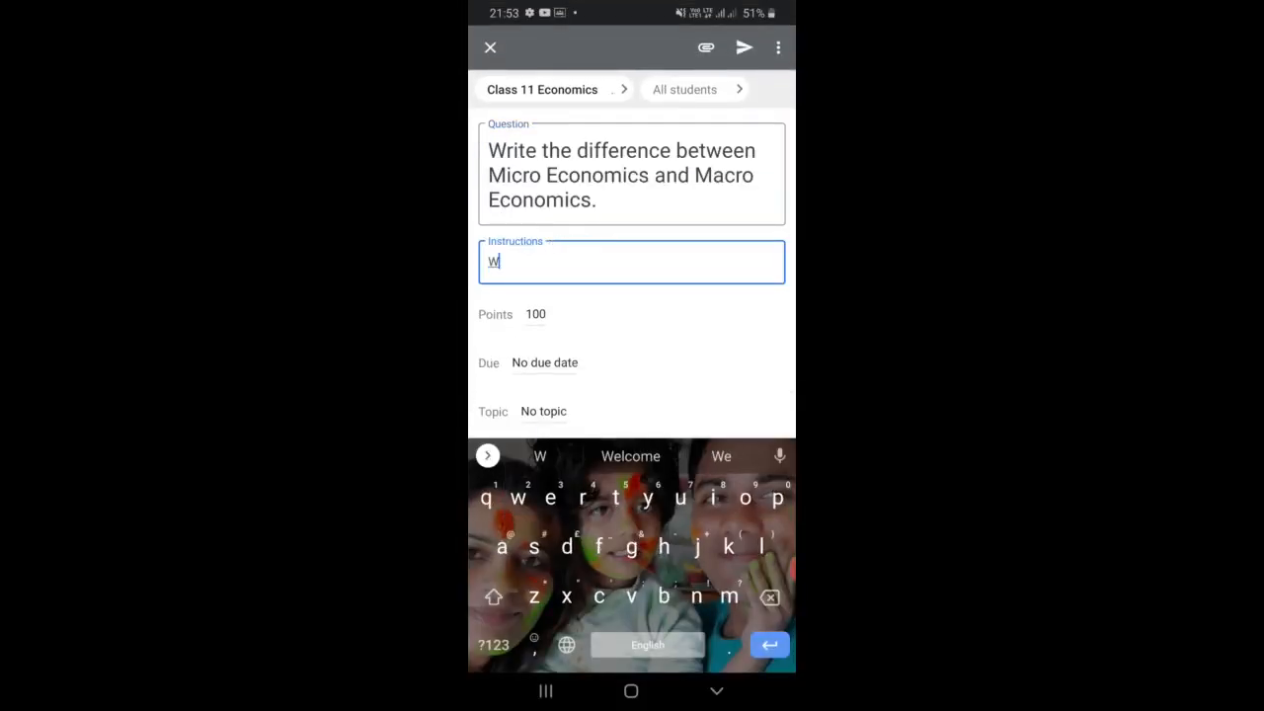
pyautogui.write('ri')
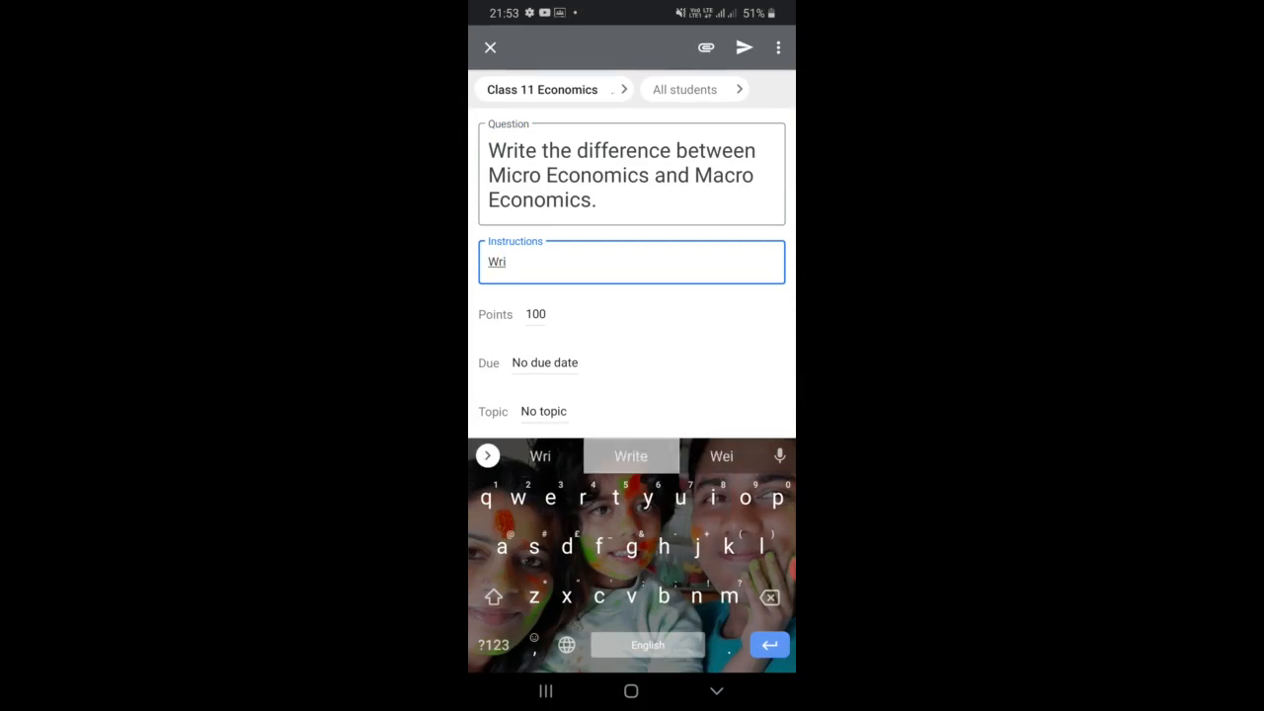
pyautogui.write('te in ')
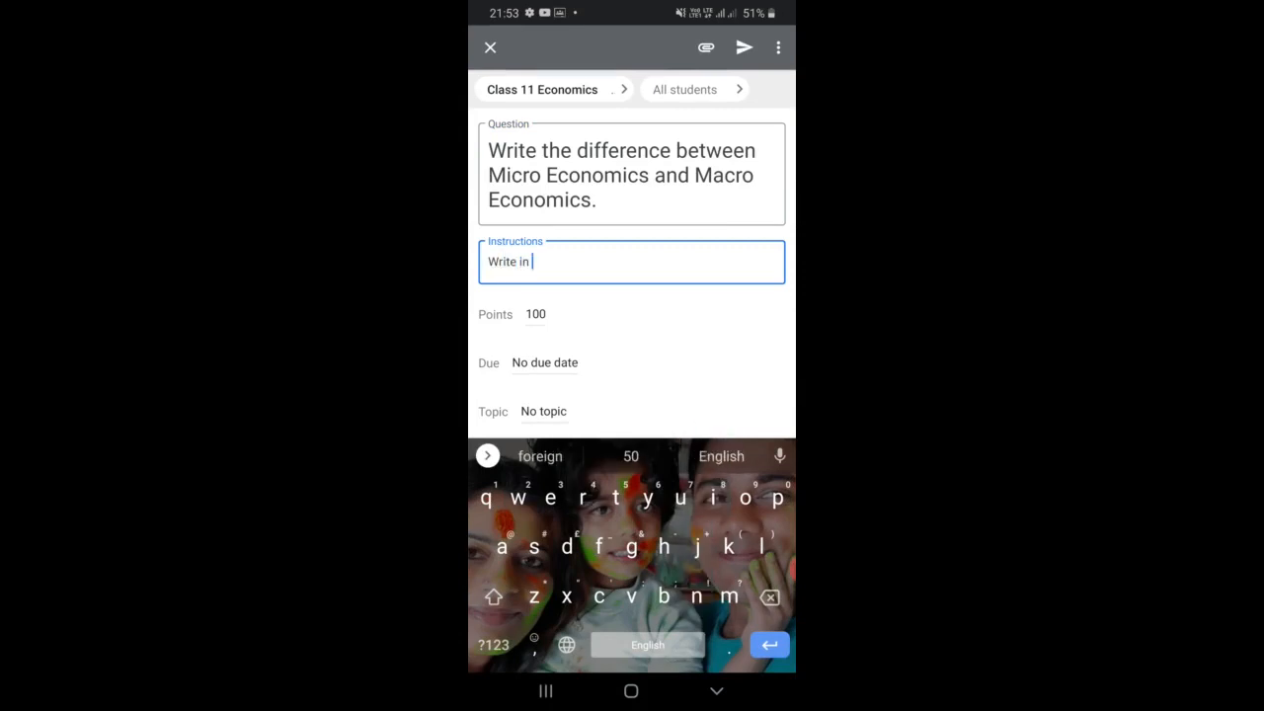
pyautogui.write('tabu')
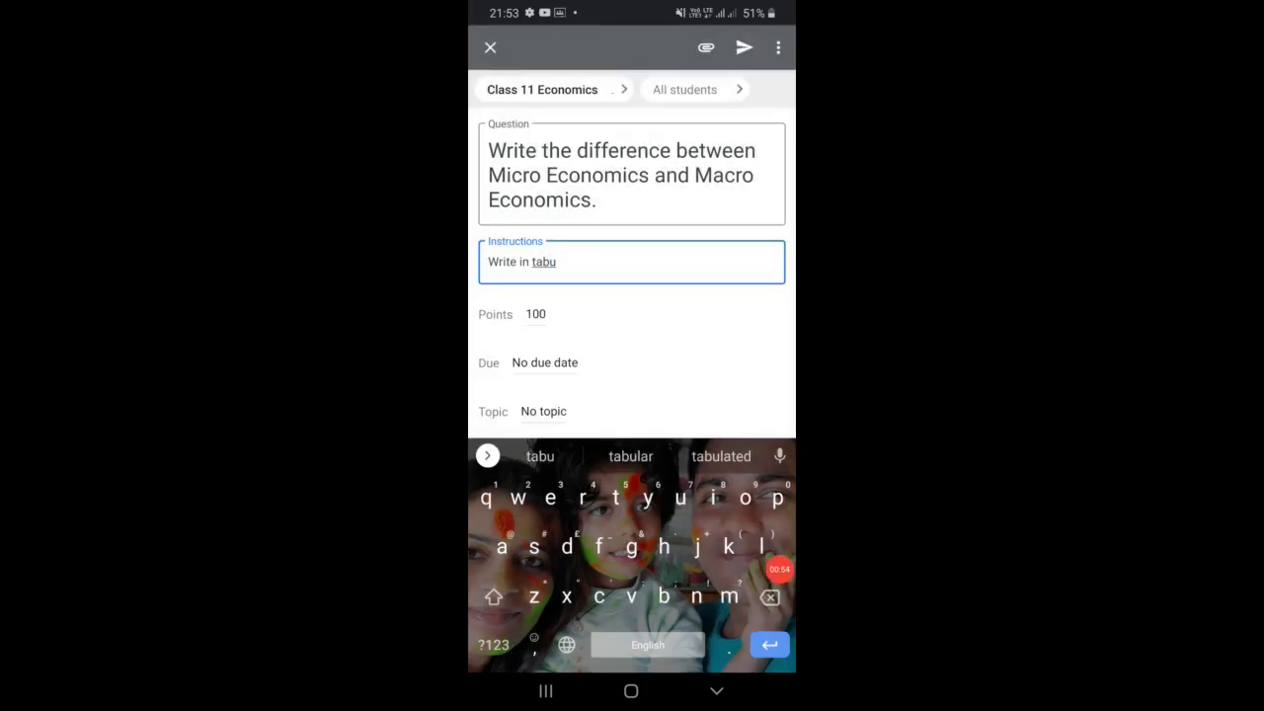
pyautogui.write('lar form')
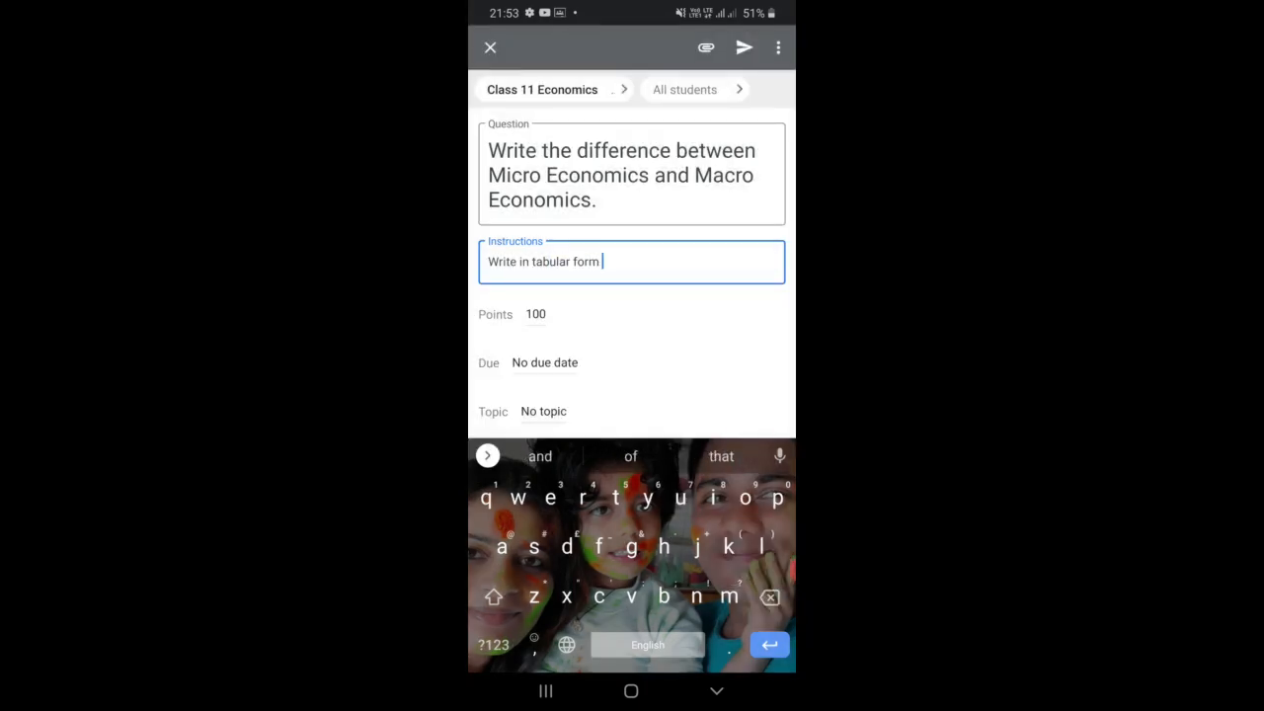
# Set the question's points to 5 and its due date to Sunday, 6 September 2020
pyautogui.click(535, 315)
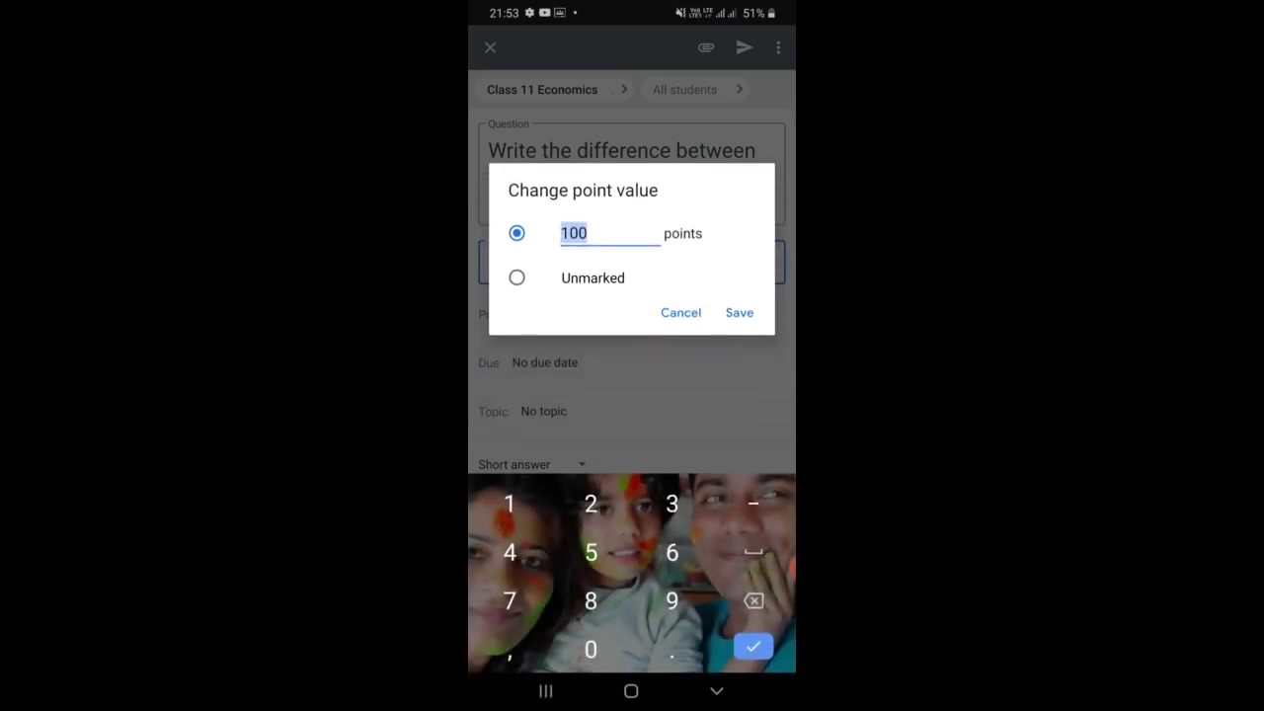
pyautogui.write('5')
pyautogui.click(739, 312)
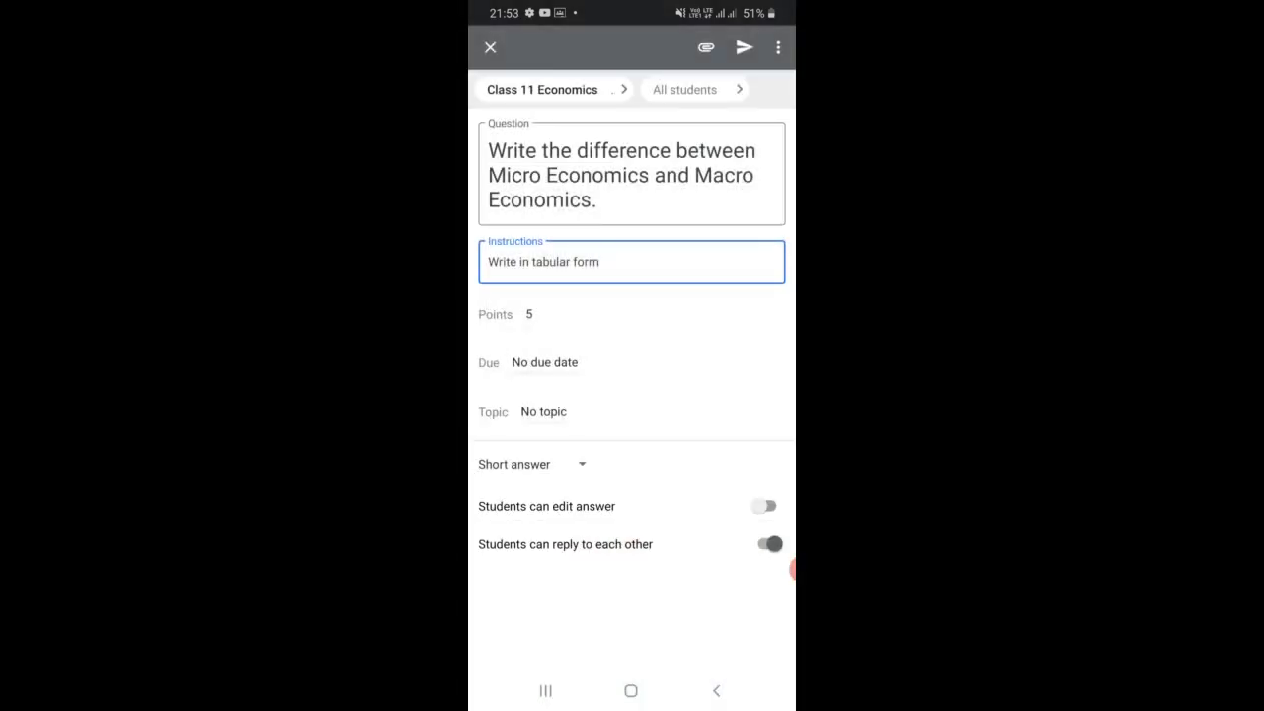
pyautogui.click(545, 362)
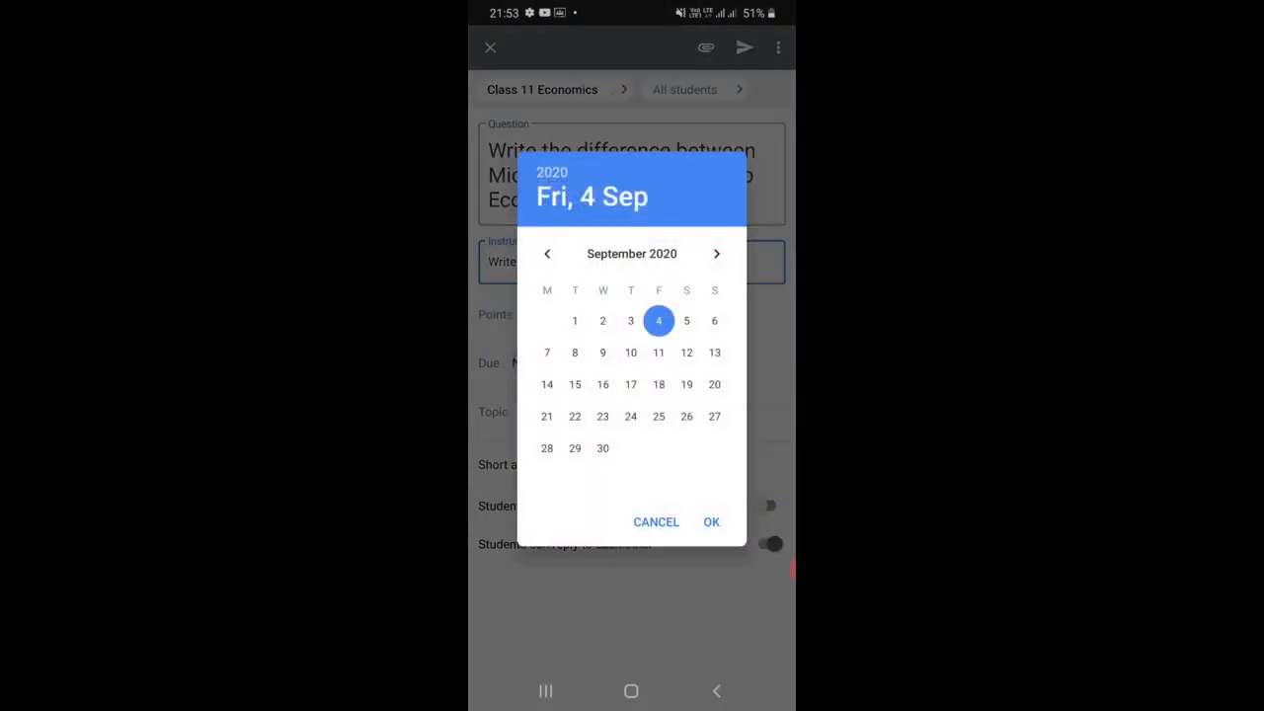
pyautogui.click(714, 321)
pyautogui.click(711, 522)
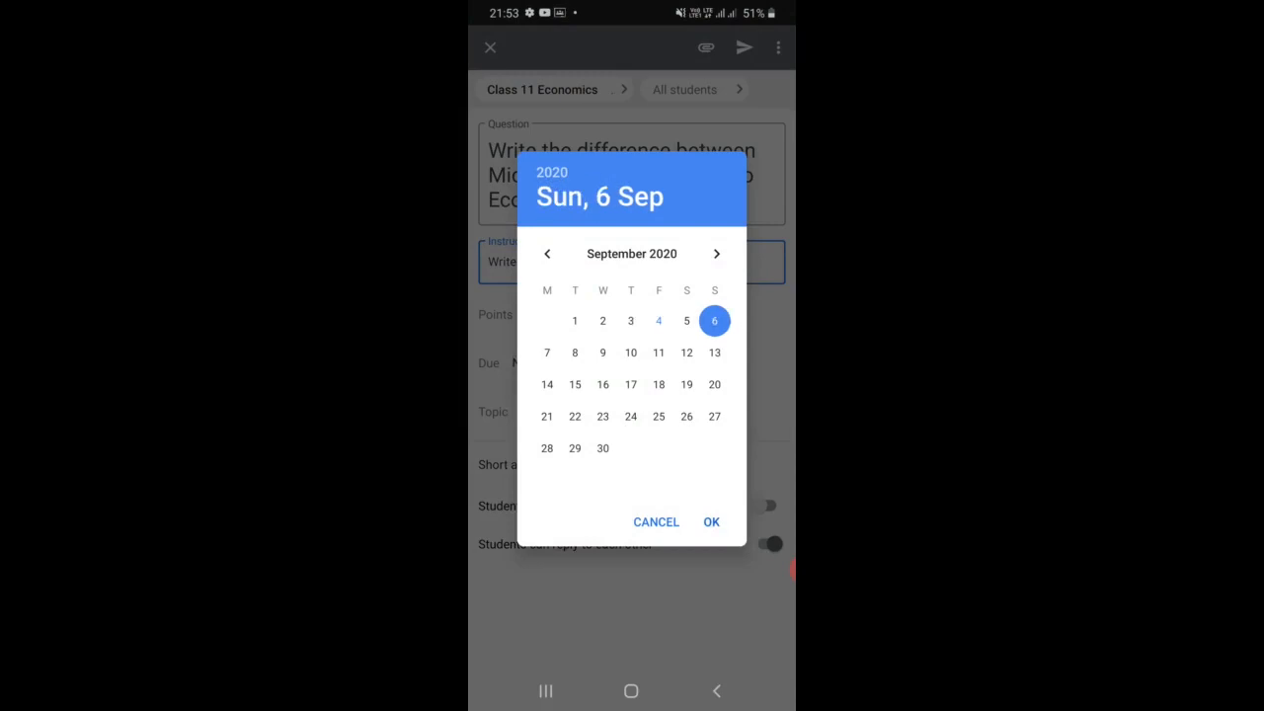
# Assign the question to the topic "Unit 1 Introduction"
pyautogui.click(544, 411)
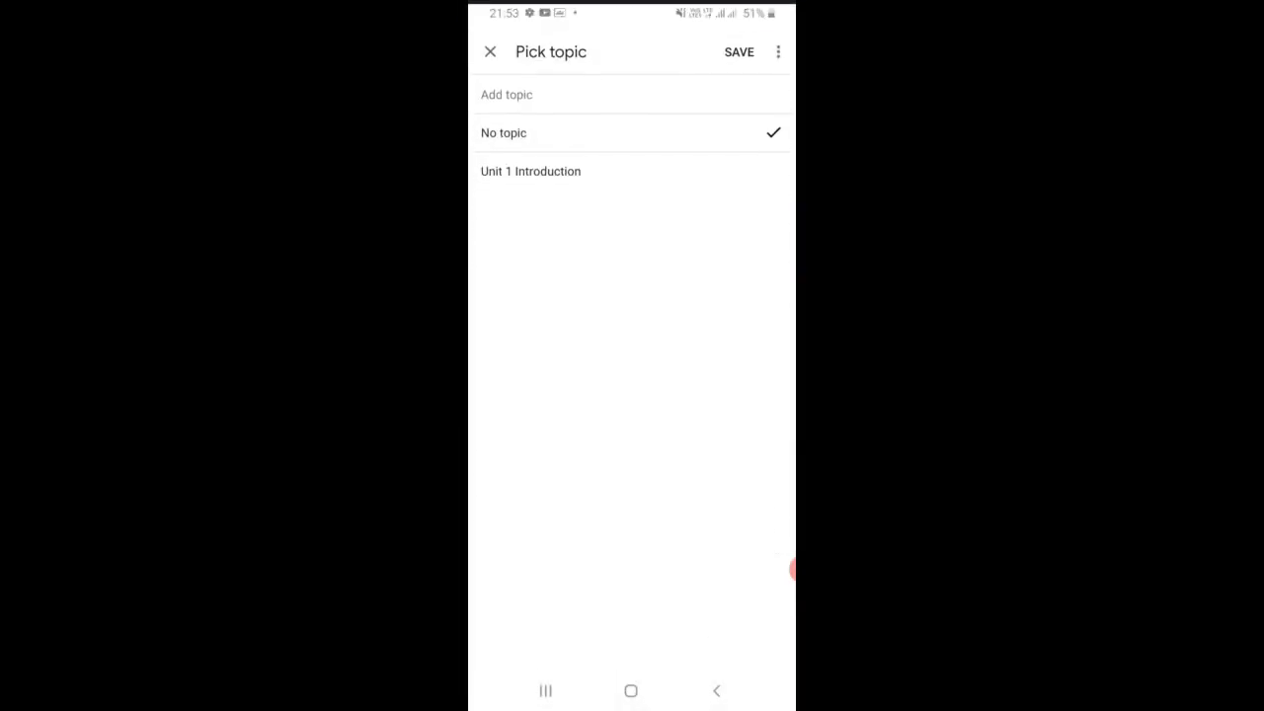
pyautogui.click(553, 167)
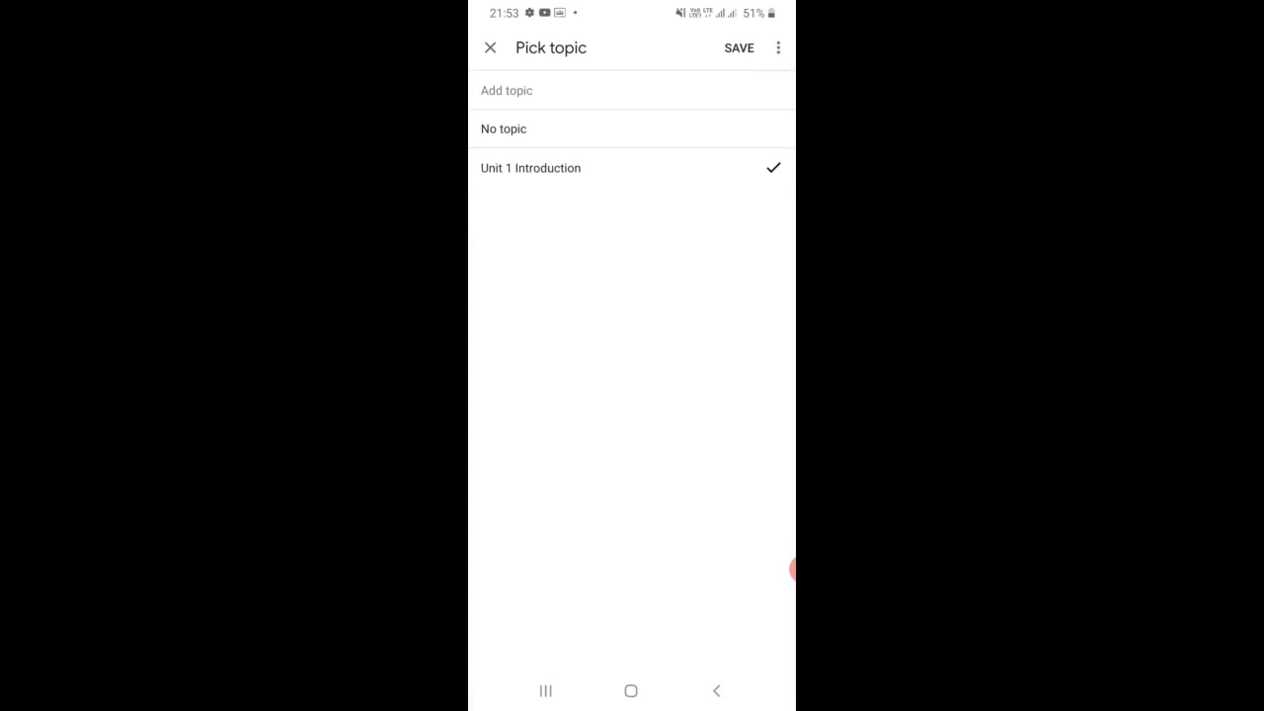
pyautogui.click(739, 47)
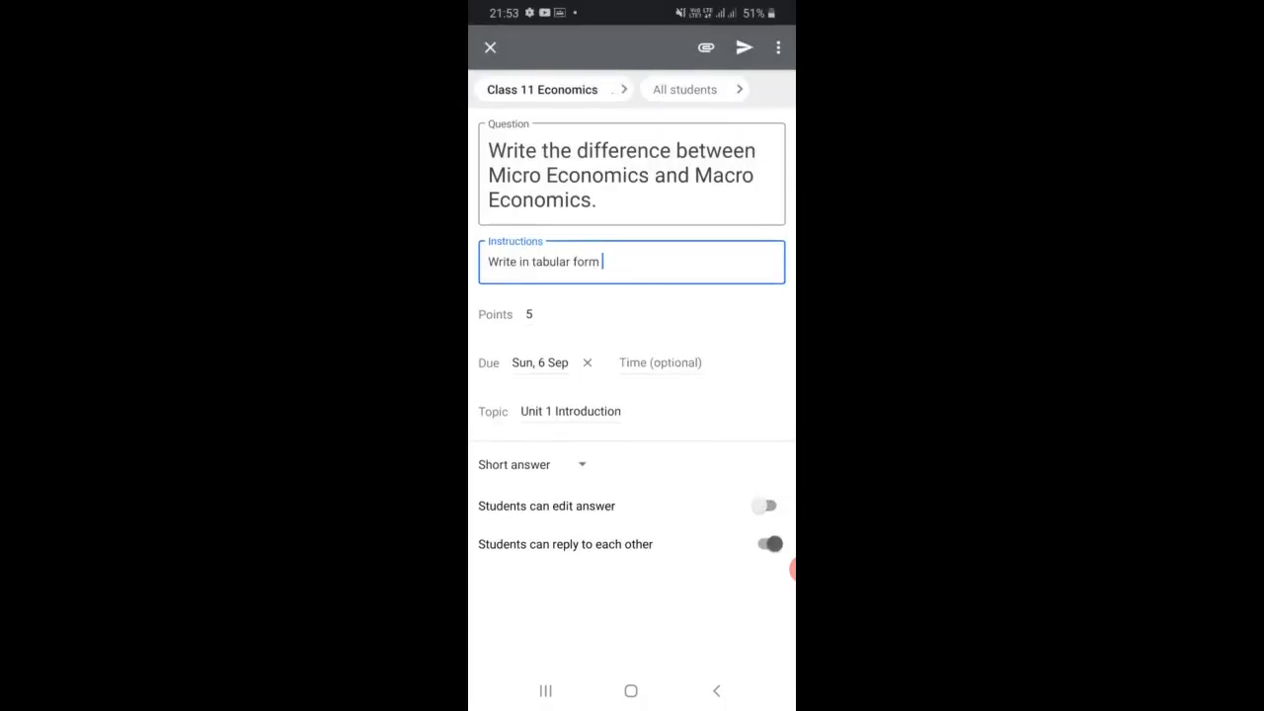
# Keep the question as Short answer with student replies to each other turned off, and post it to the class
pyautogui.click(534, 464)
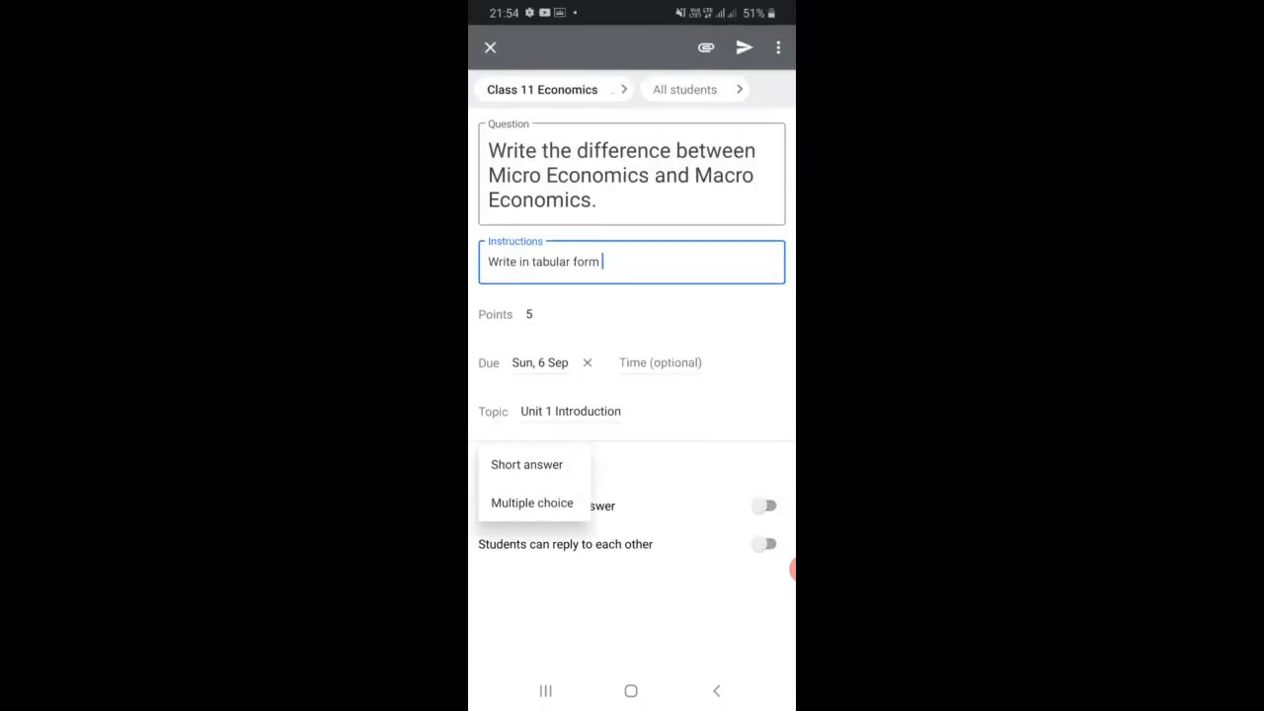
pyautogui.click(527, 464)
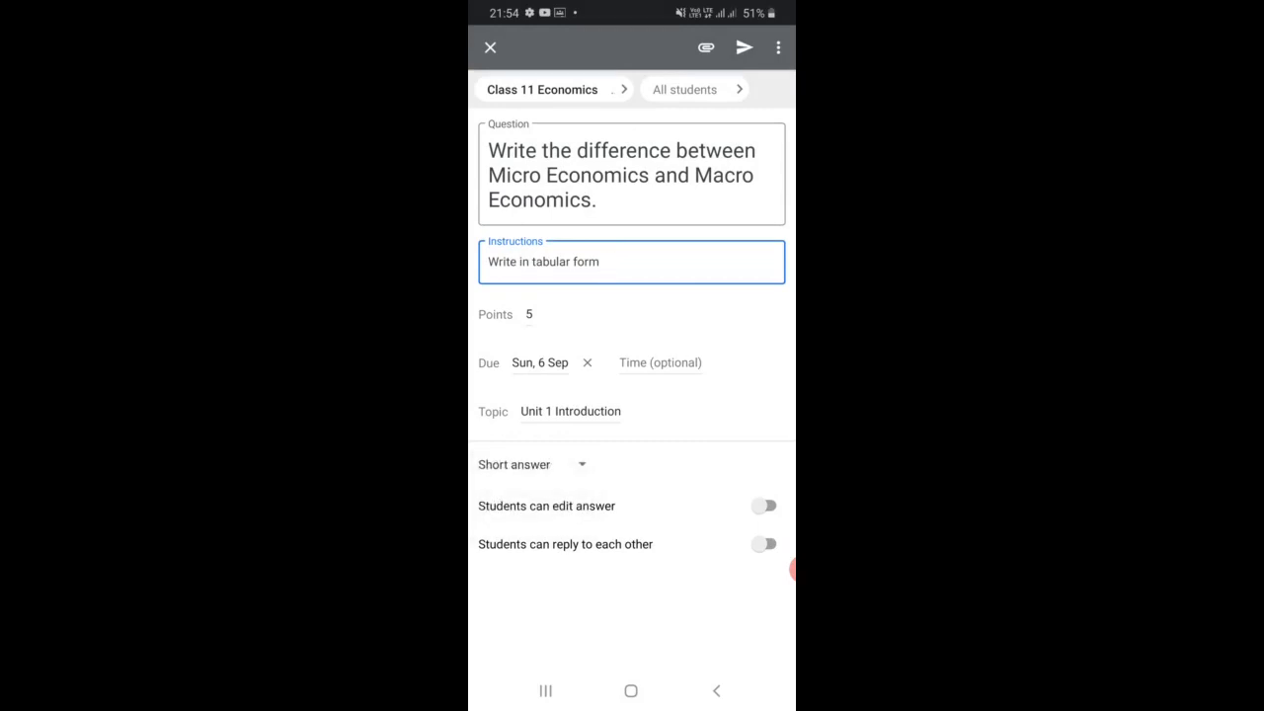
pyautogui.click(745, 47)
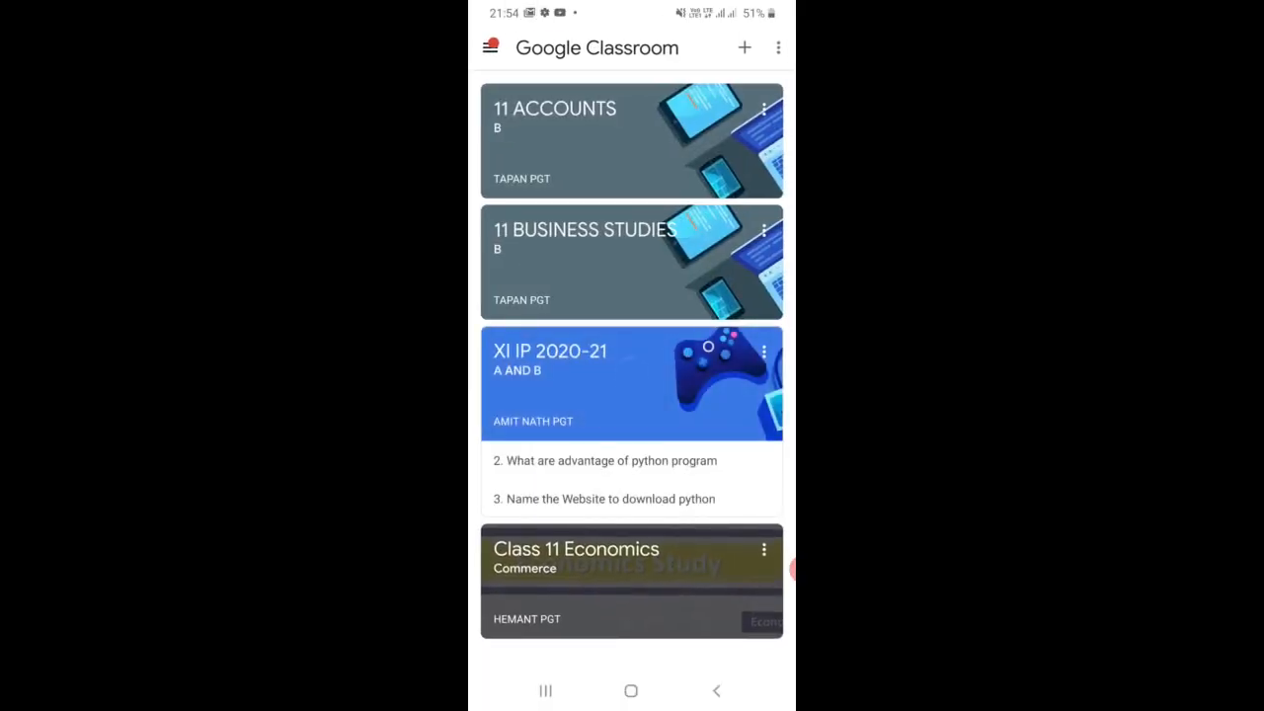
# In the student account's Class 11 Economics, open the new question and start the answer with "Main differences between Micro Economics and Macro Economics are following"
pyautogui.click(691, 588)
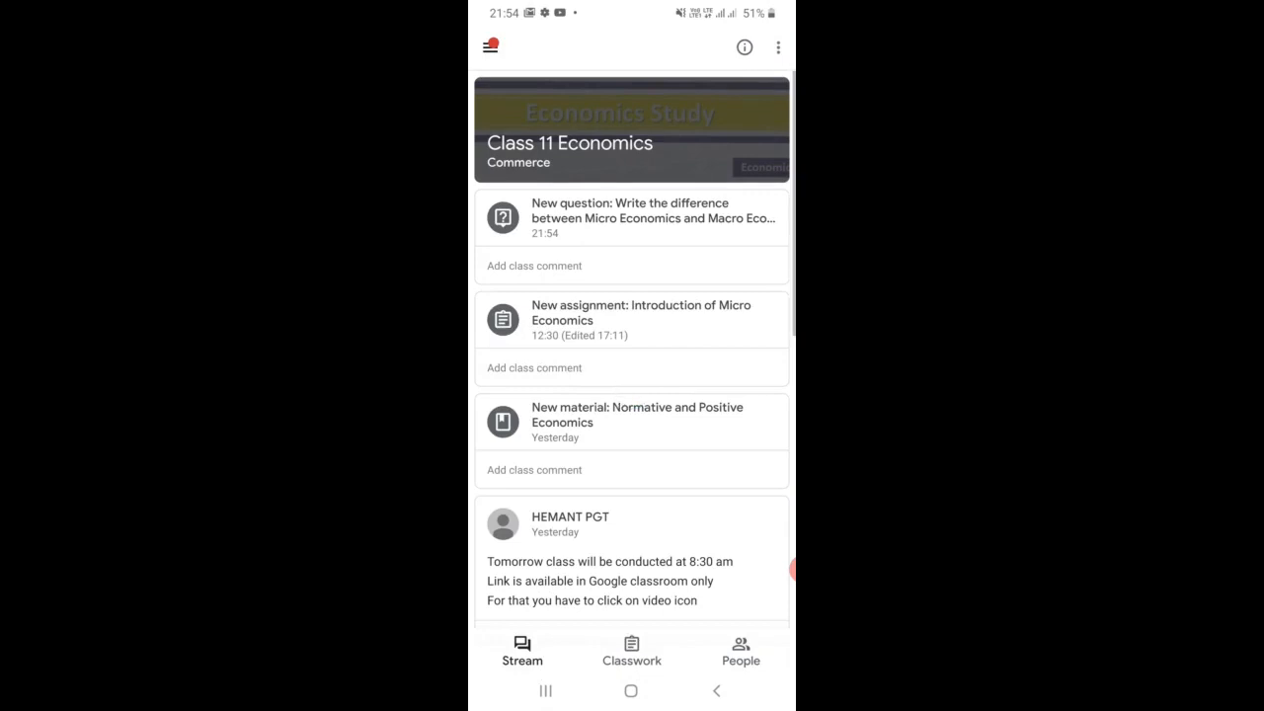
pyautogui.click(652, 218)
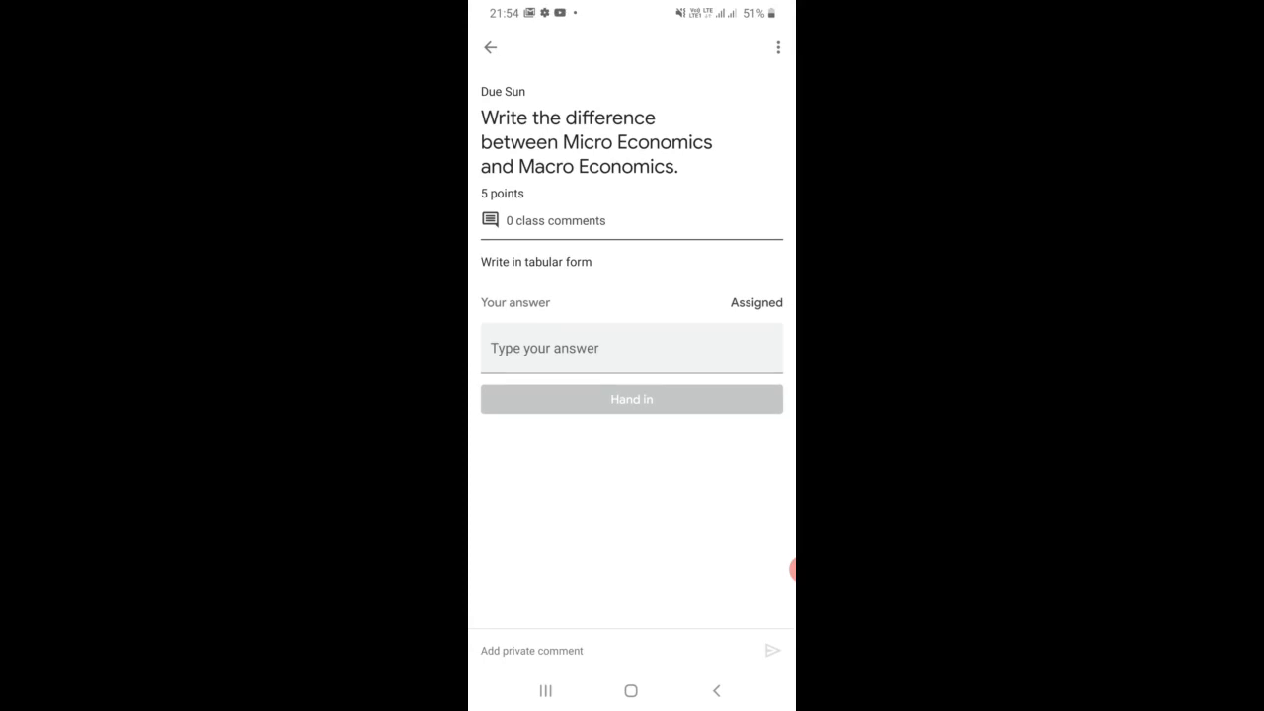
pyautogui.click(631, 349)
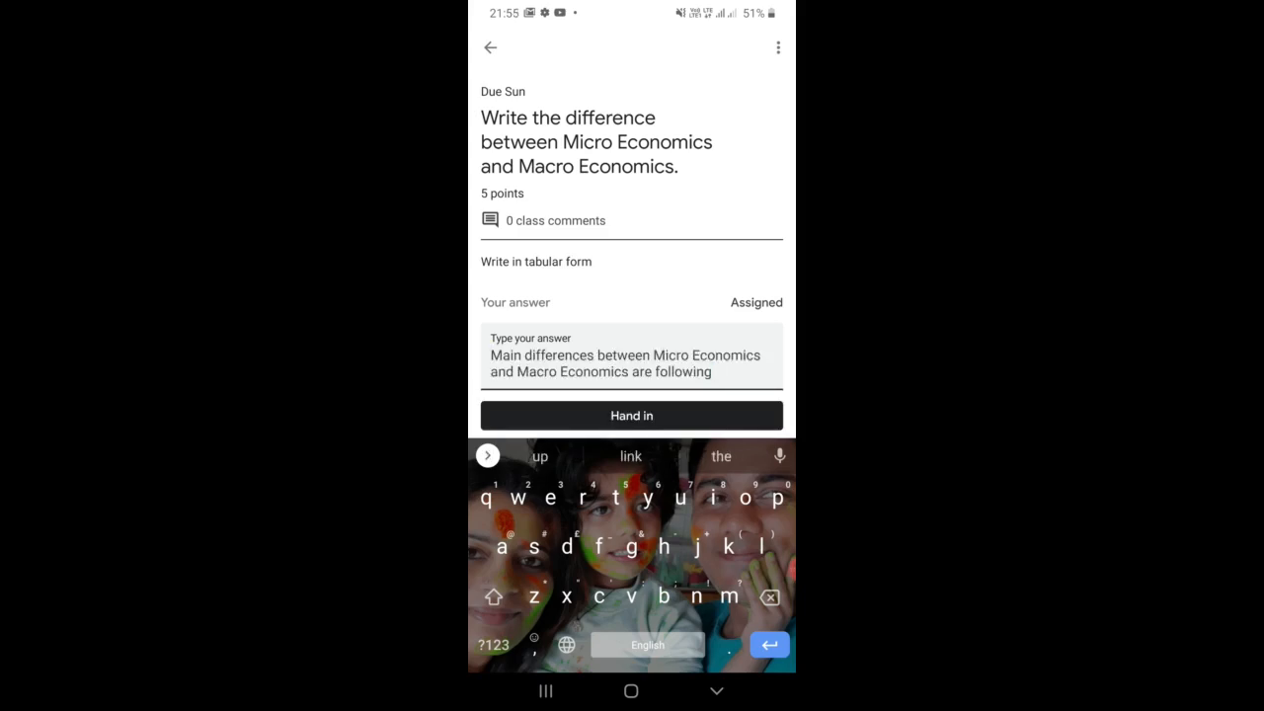
# Add the numbers 1, 2 and 3 on separate lines below the answer's opening sentence, and submit the answer to the question
pyautogui.press('Return')
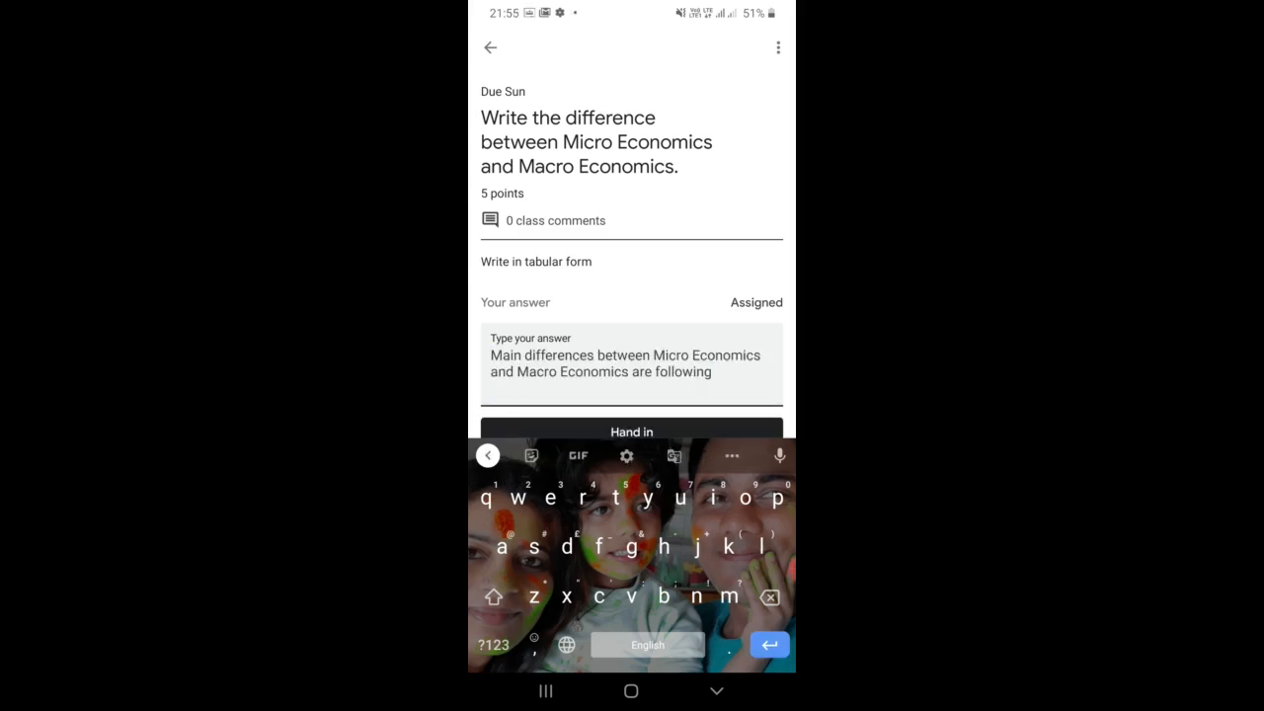
pyautogui.click(494, 645)
pyautogui.write('1')
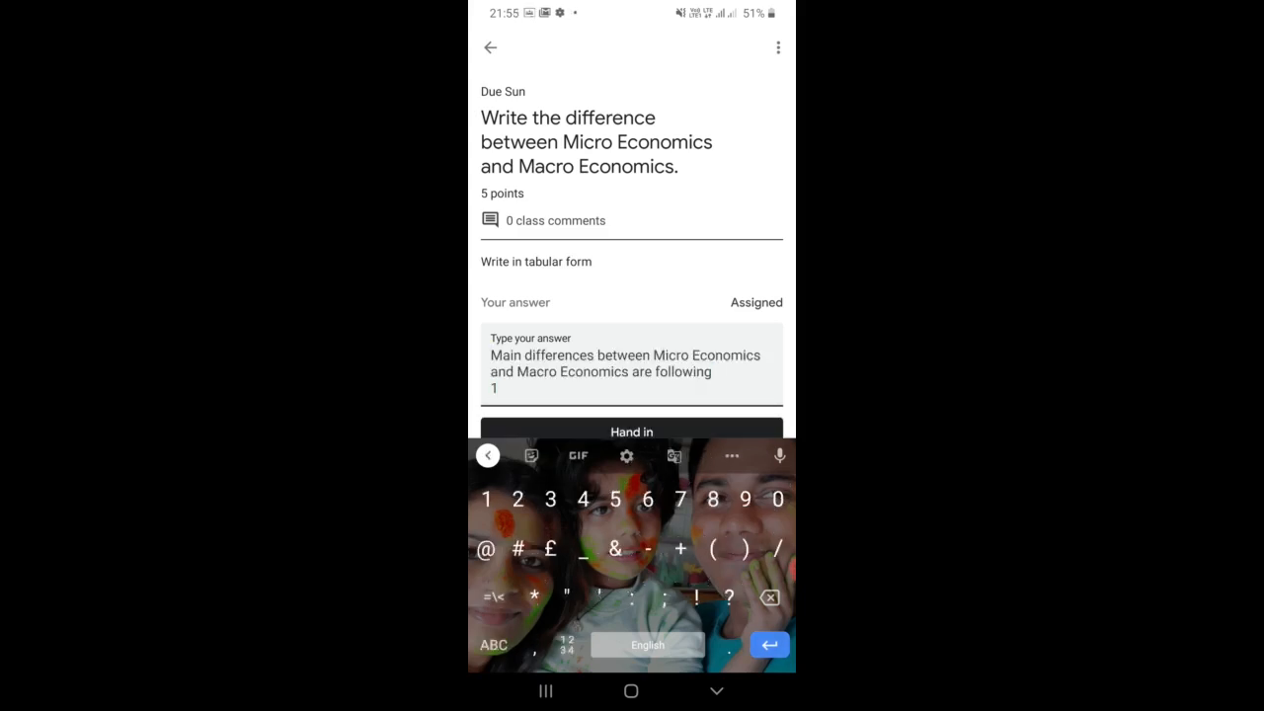
pyautogui.press('Return')
pyautogui.click(494, 645)
pyautogui.write('2')
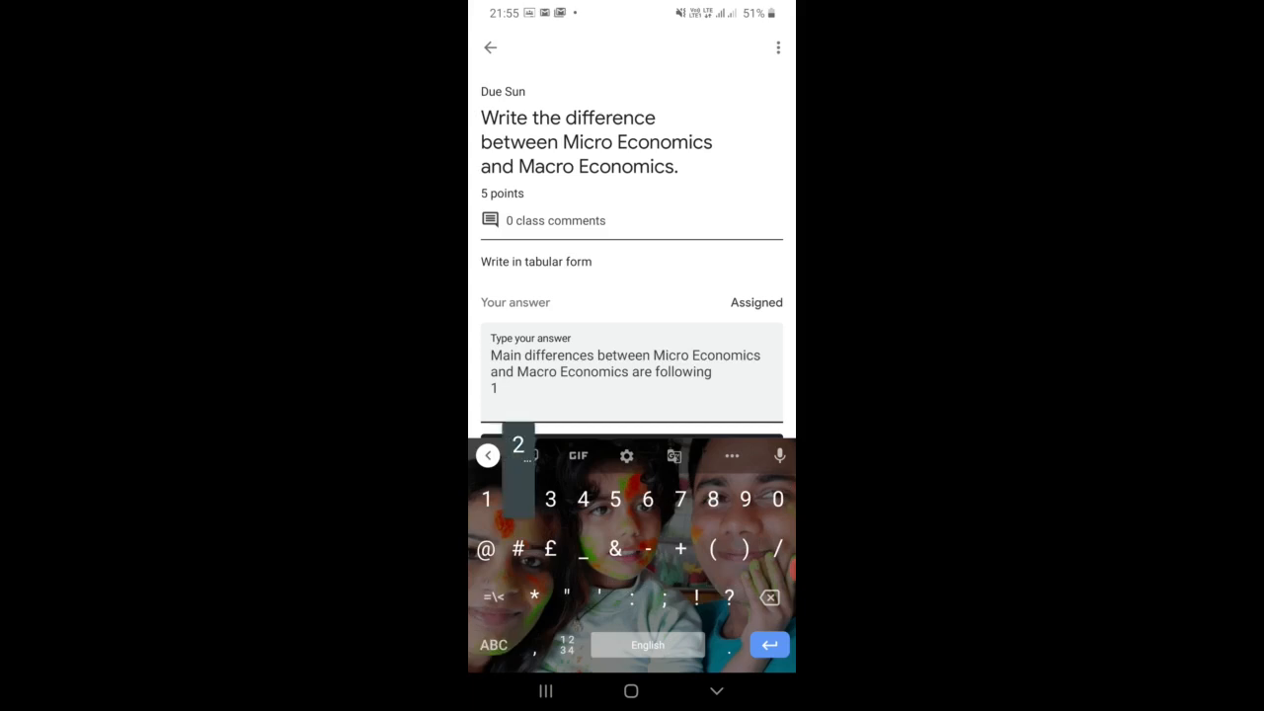
pyautogui.press('Return')
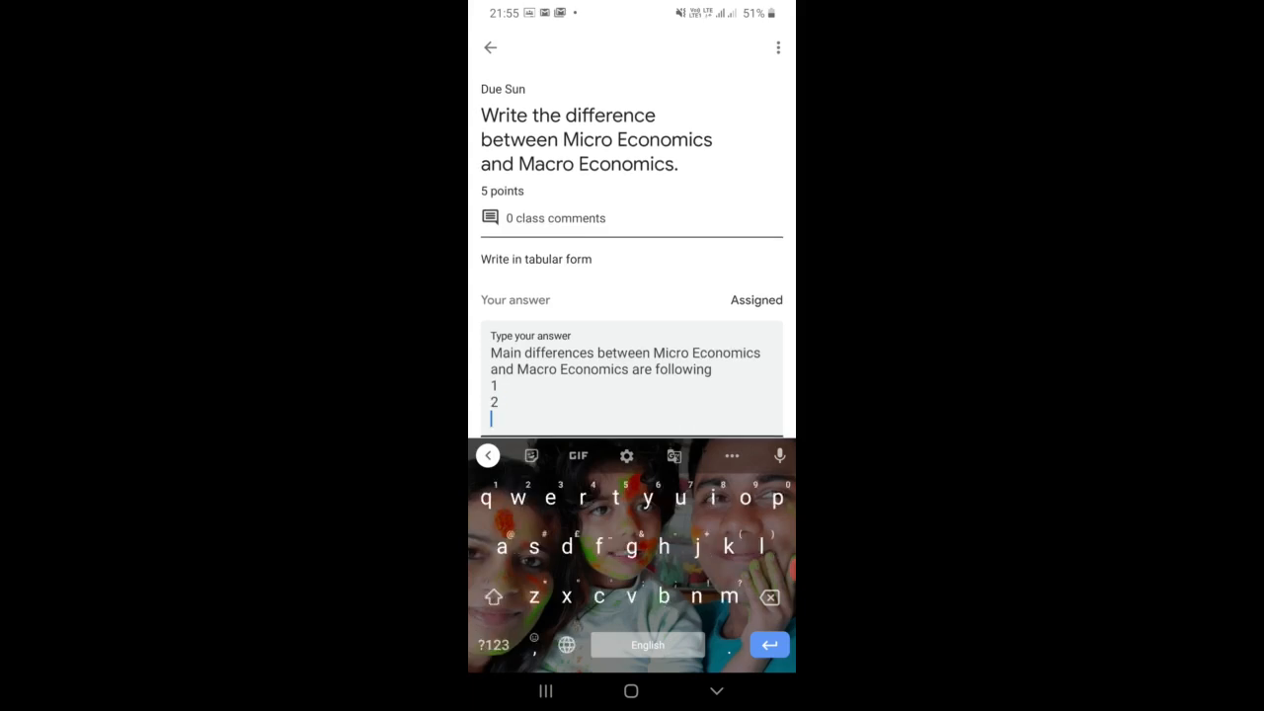
pyautogui.click(494, 645)
pyautogui.write('3')
pyautogui.press('Return')
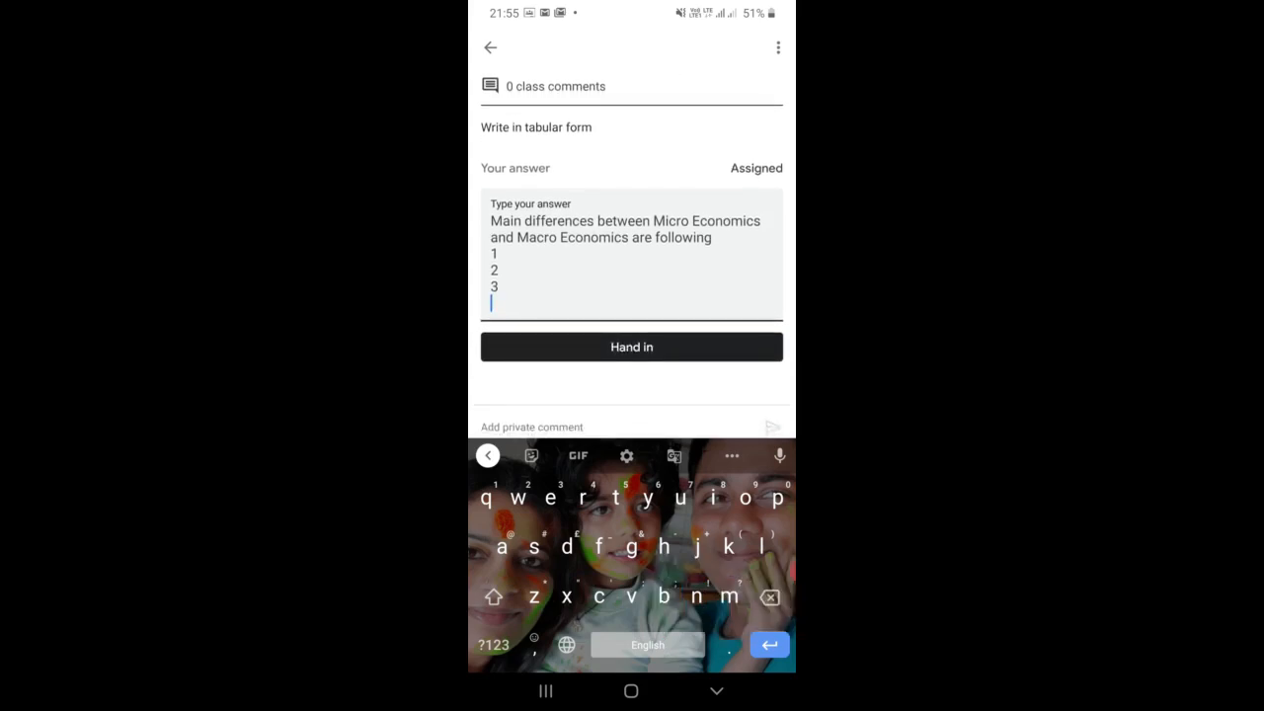
pyautogui.click(632, 347)
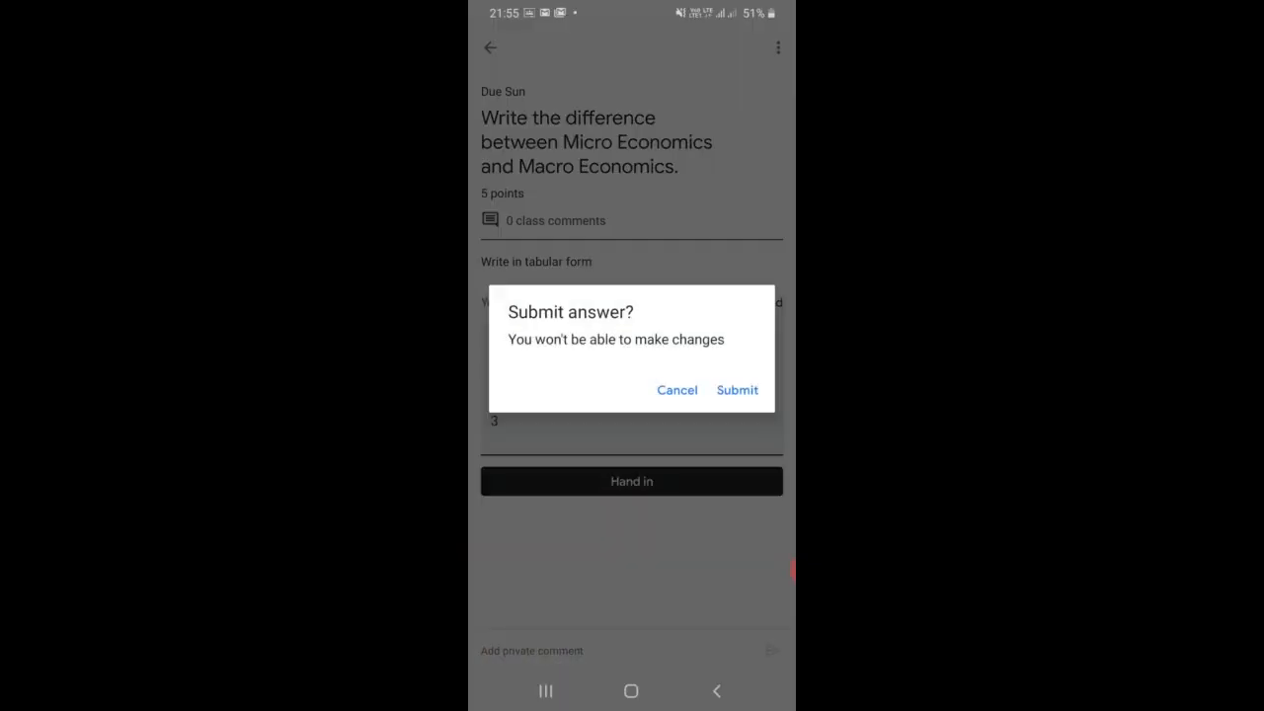
pyautogui.click(736, 390)
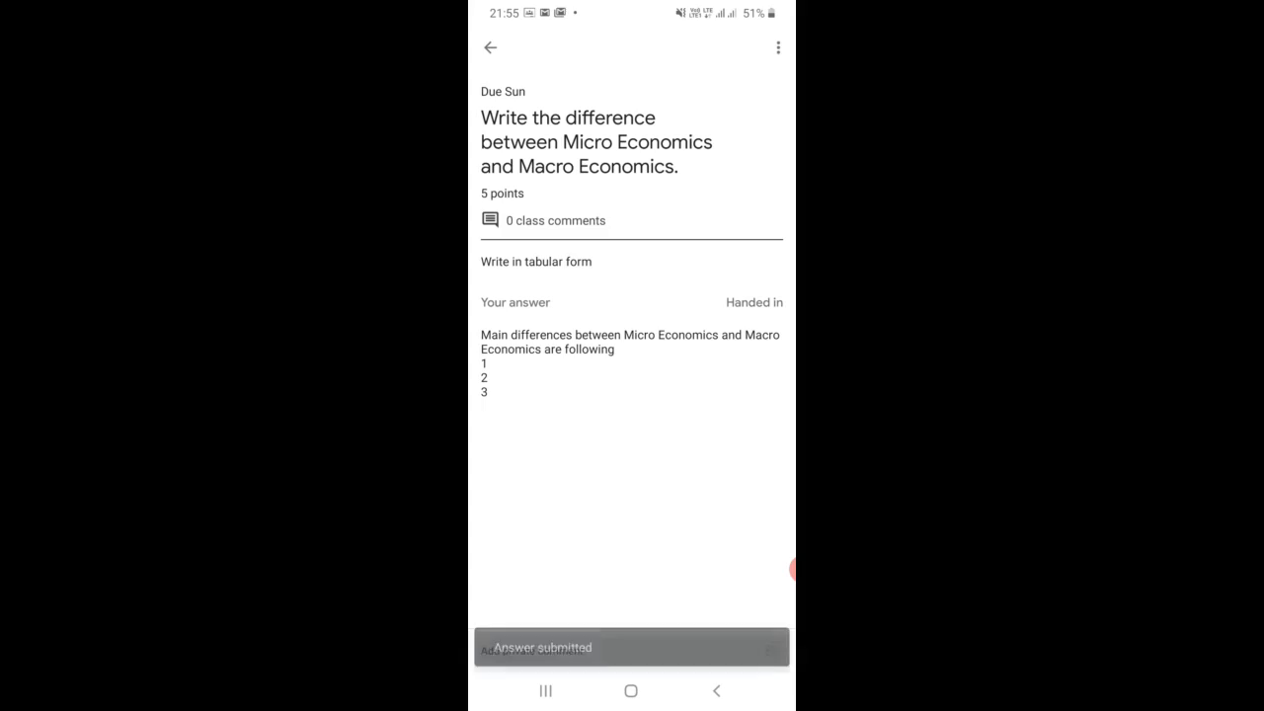
# In the teacher account's Class 11 Economics, open the Micro and Macro Economics question, refresh the student answers and open the handed-in one
pyautogui.click(717, 690)
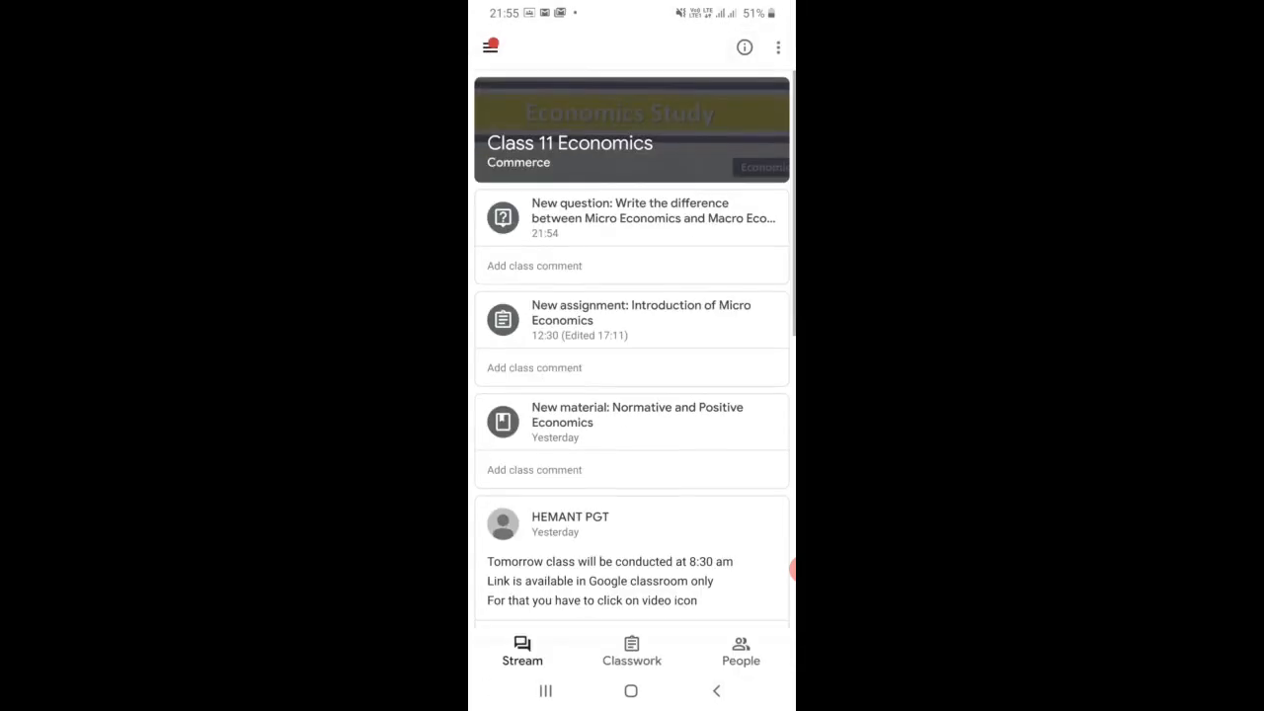
pyautogui.click(717, 690)
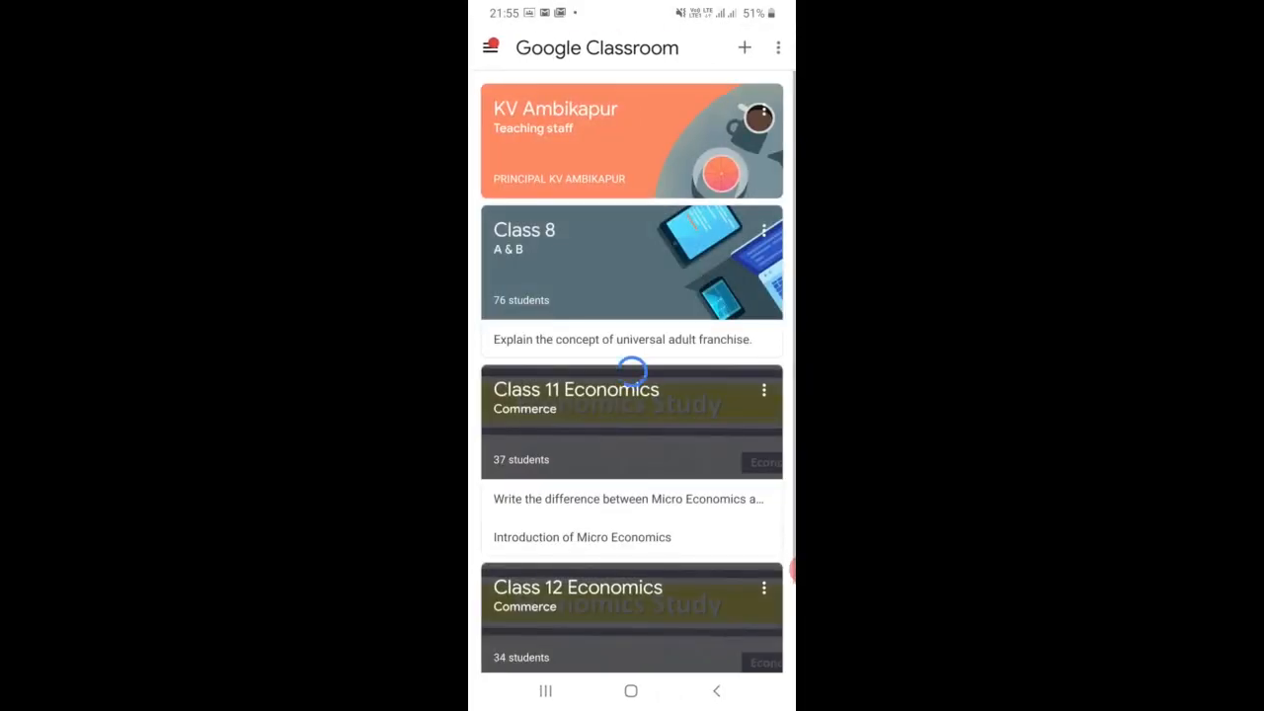
pyautogui.click(612, 425)
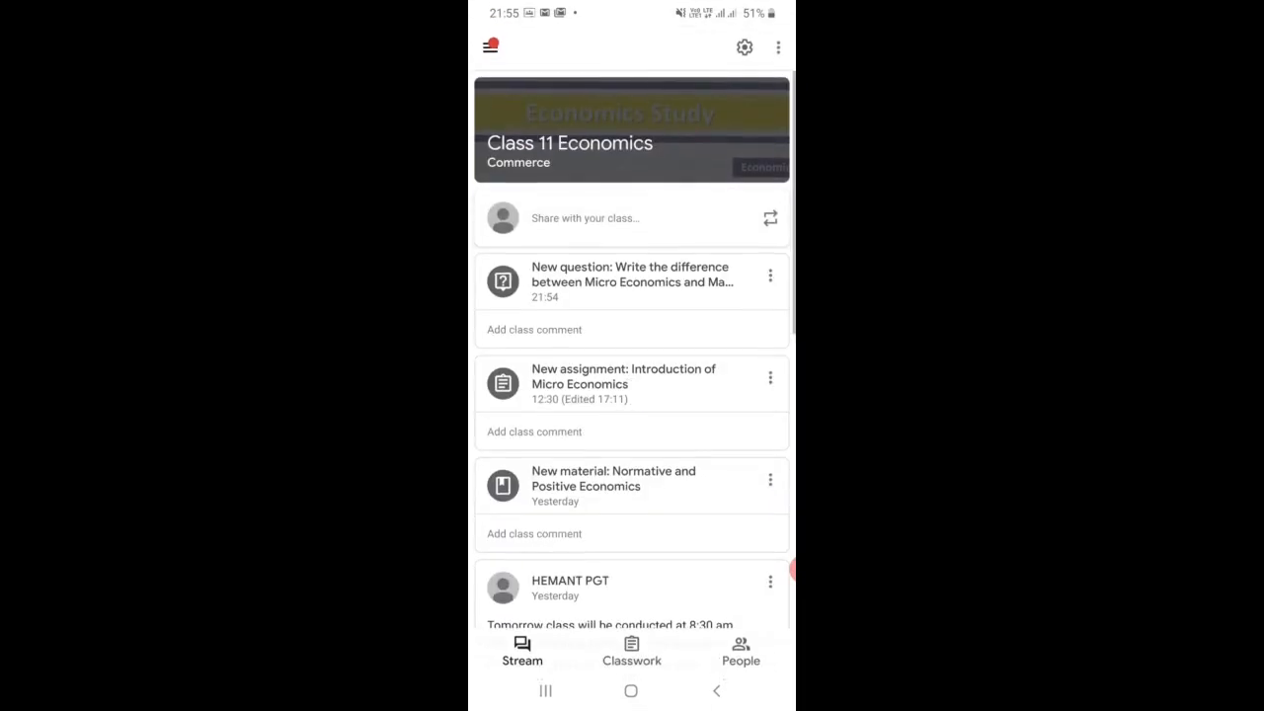
pyautogui.click(632, 282)
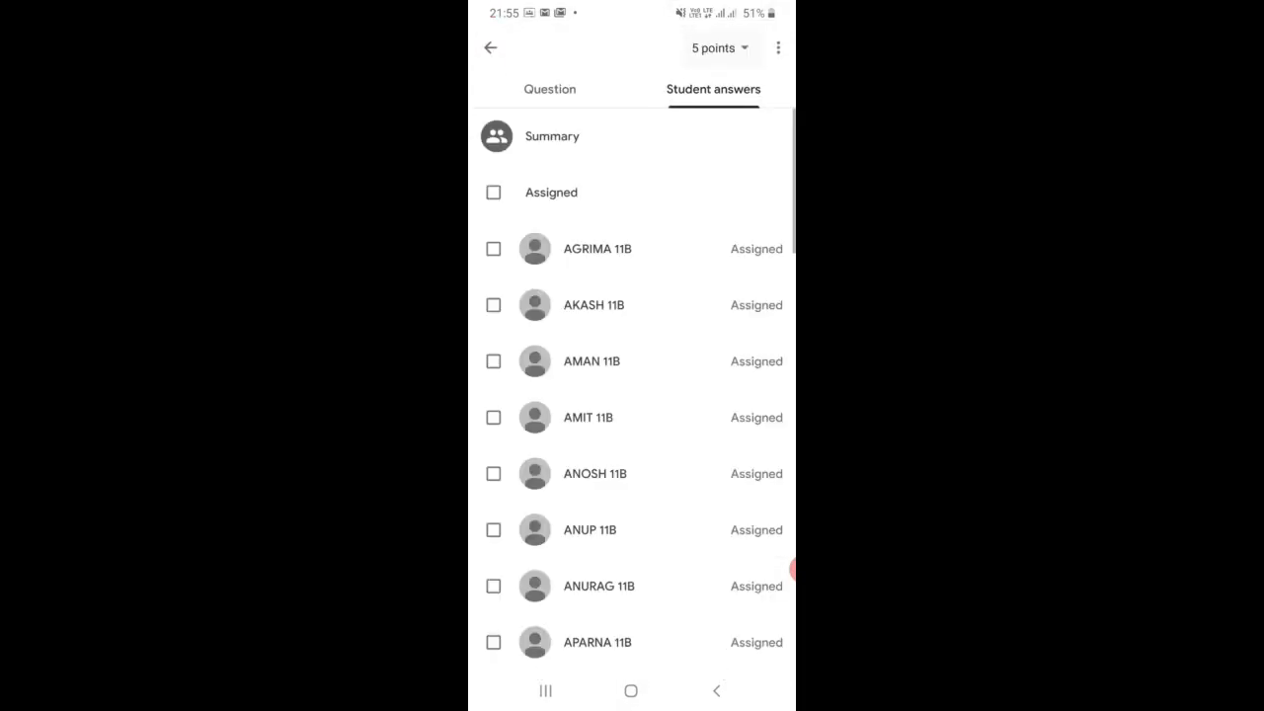
pyautogui.moveTo(632, 247); pyautogui.dragTo(632, 474)
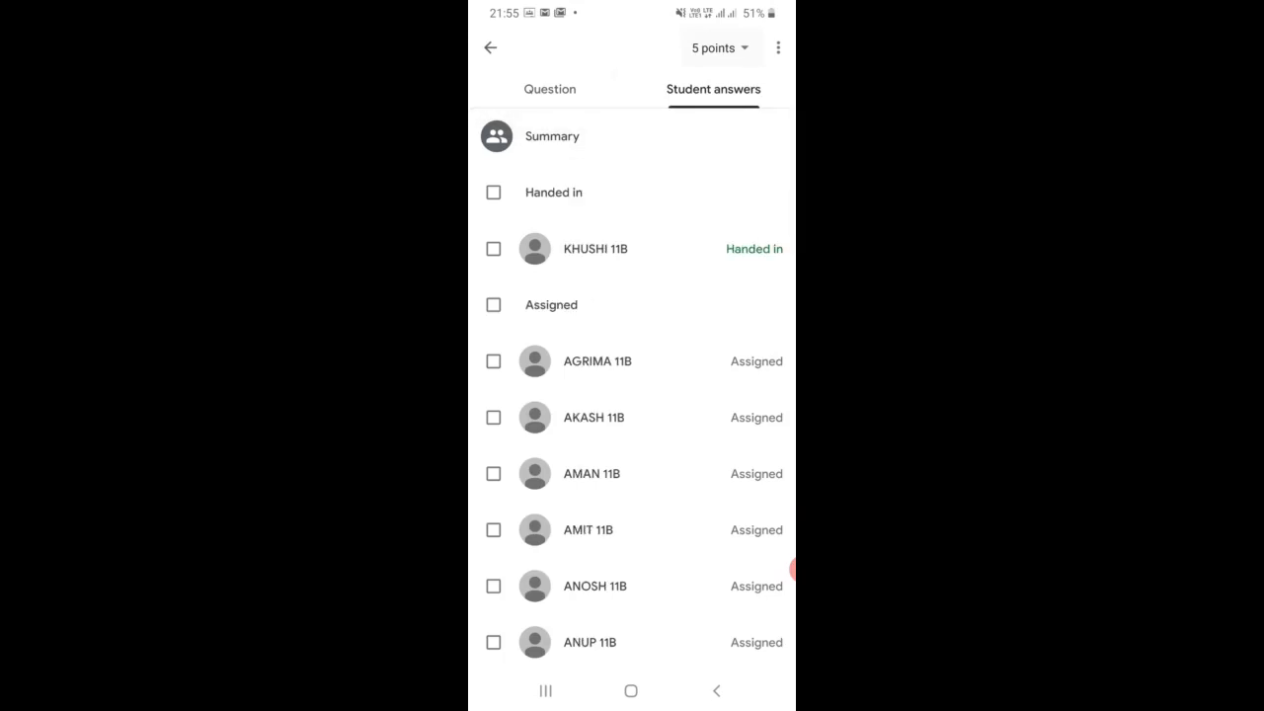
pyautogui.click(596, 249)
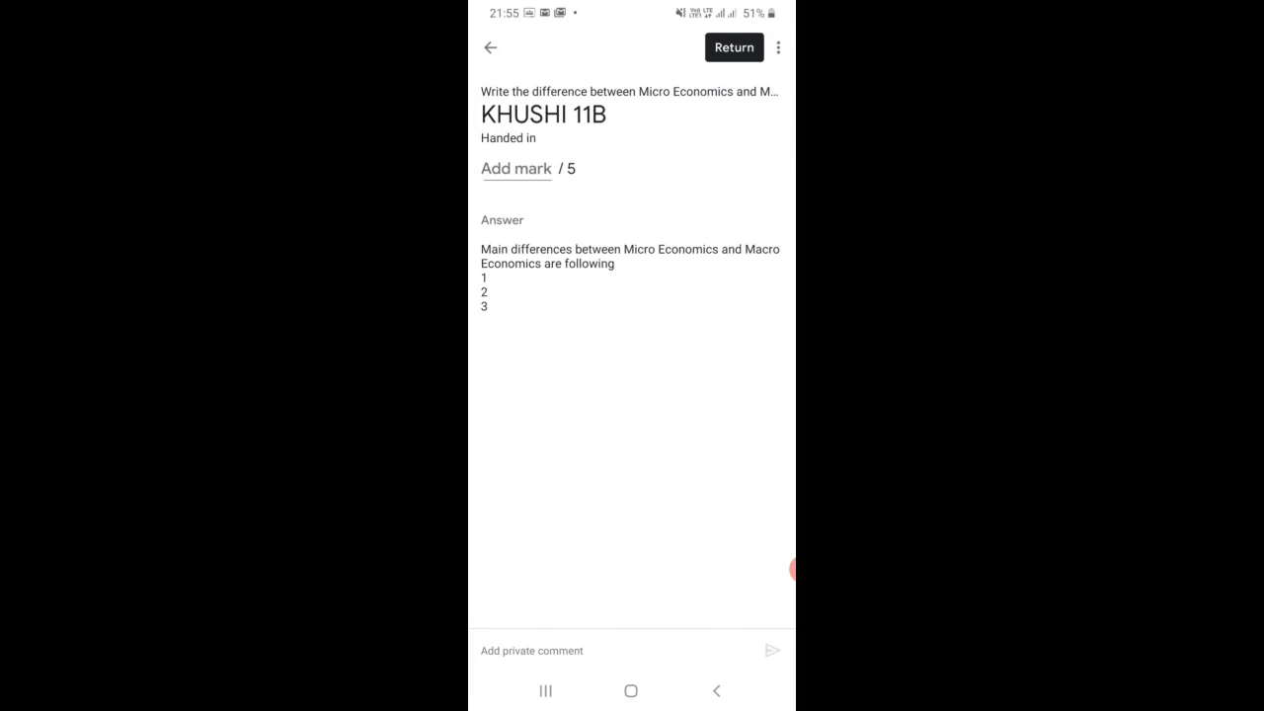
# Give the student's answer a mark of 4 out of 5, return it to the student and go back to the student answers
pyautogui.click(517, 169)
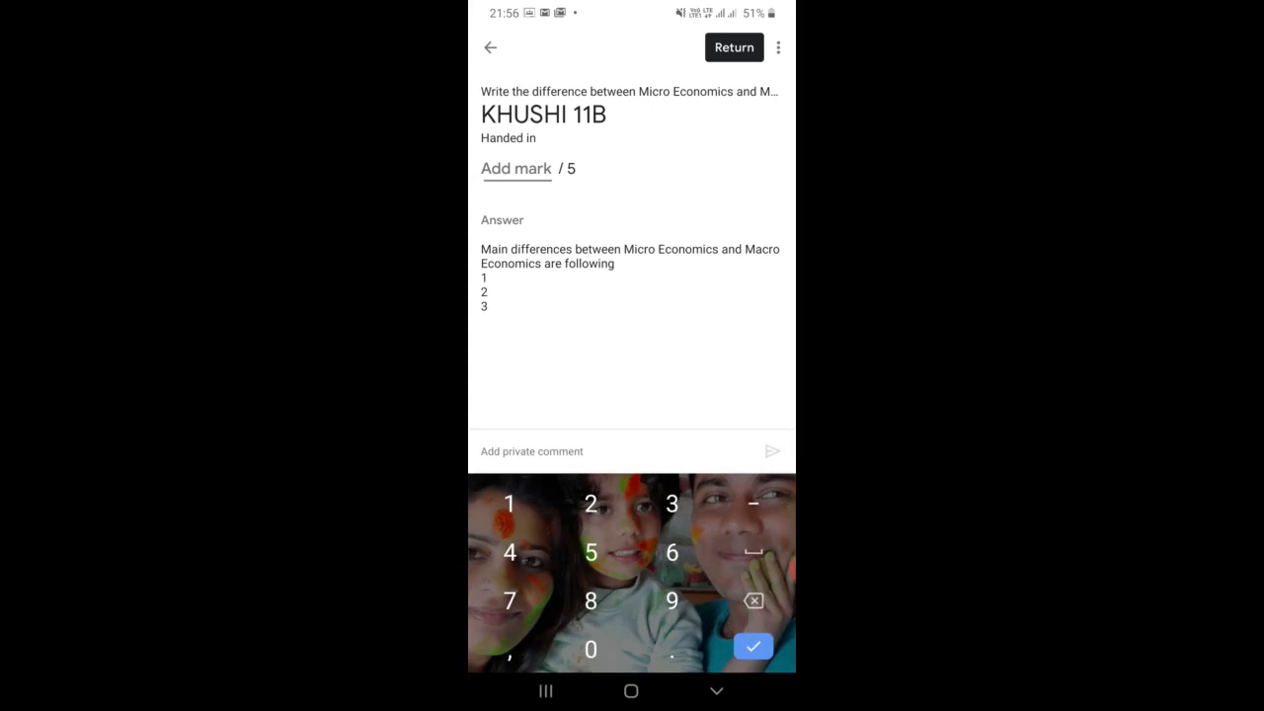
pyautogui.click(516, 169)
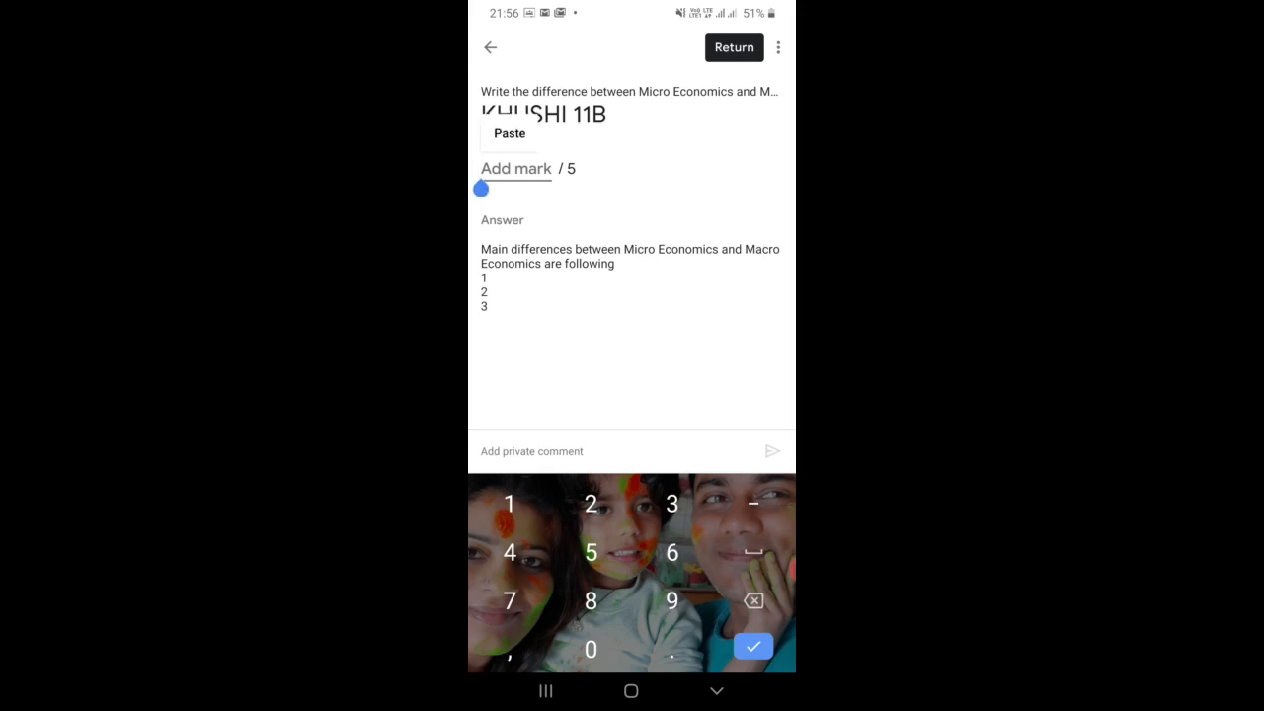
pyautogui.write('4')
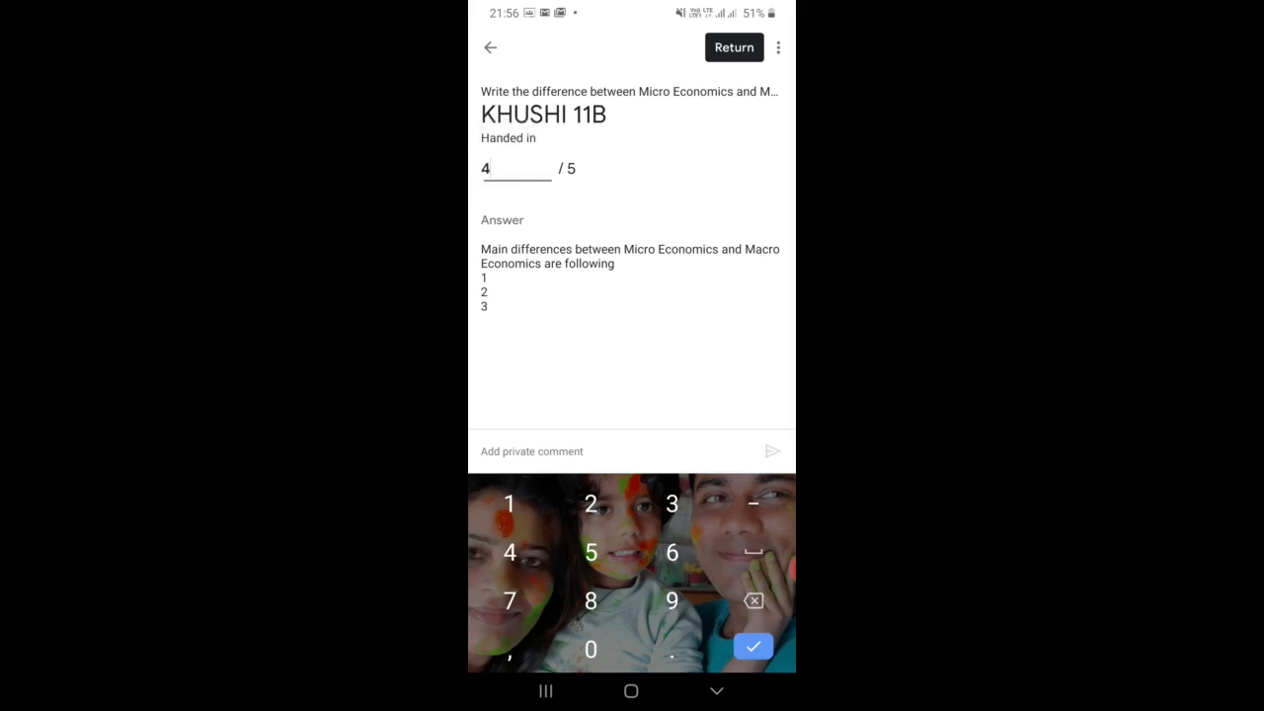
pyautogui.click(733, 47)
pyautogui.click(745, 391)
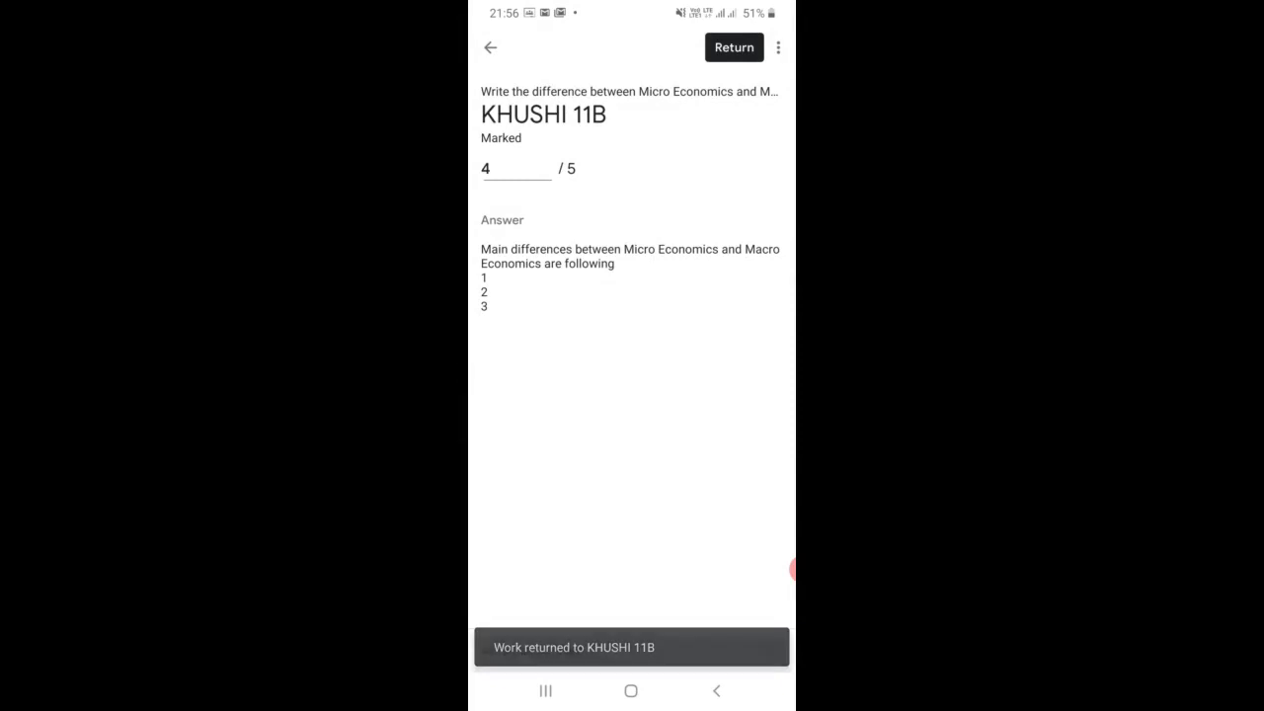
pyautogui.click(717, 692)
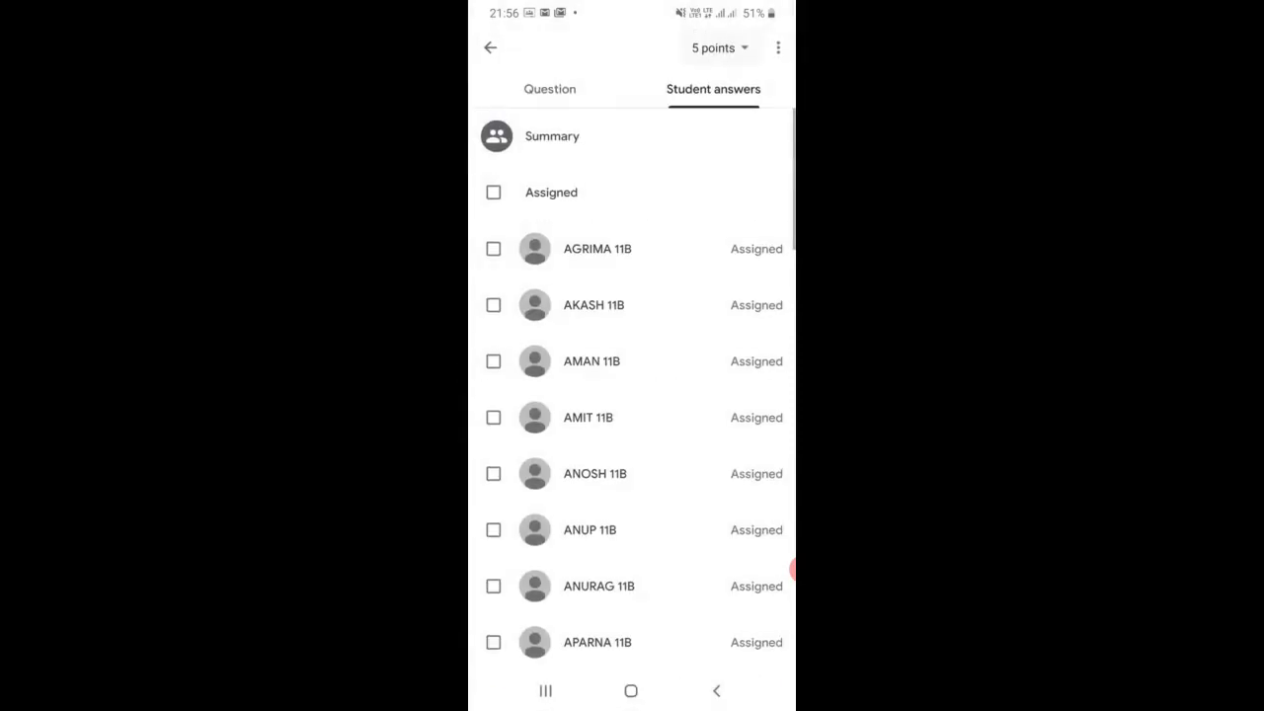